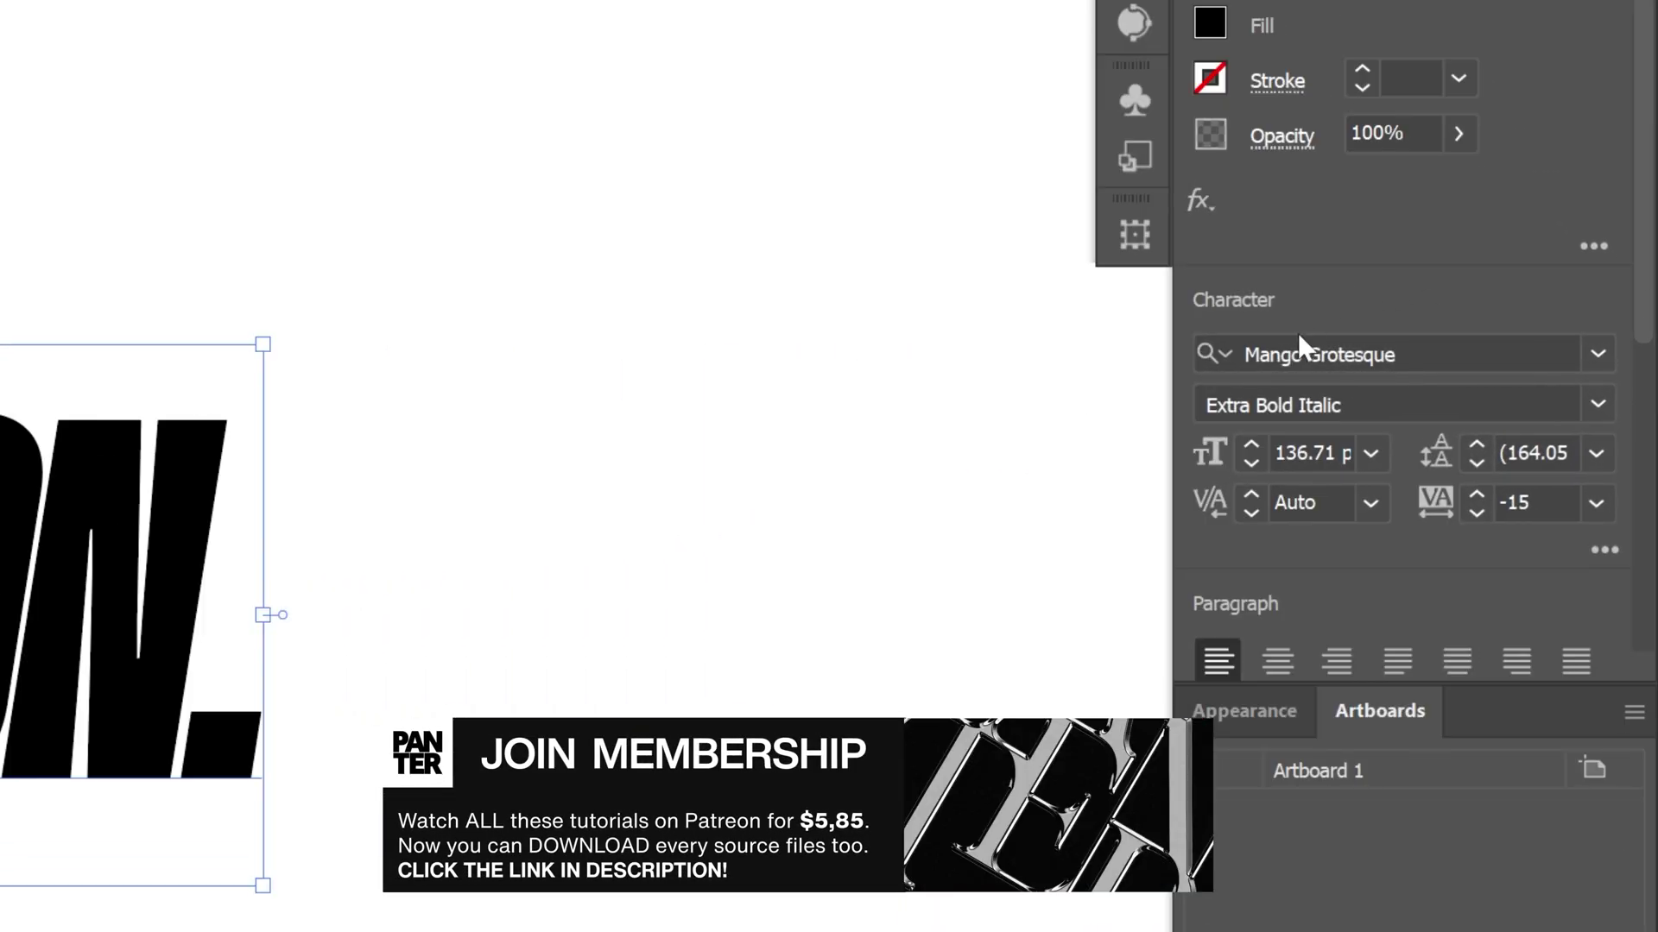
- Set the PANTER VISION. text in Mango Grotesque Extra Bold Italic and move it left
click(1303, 354)
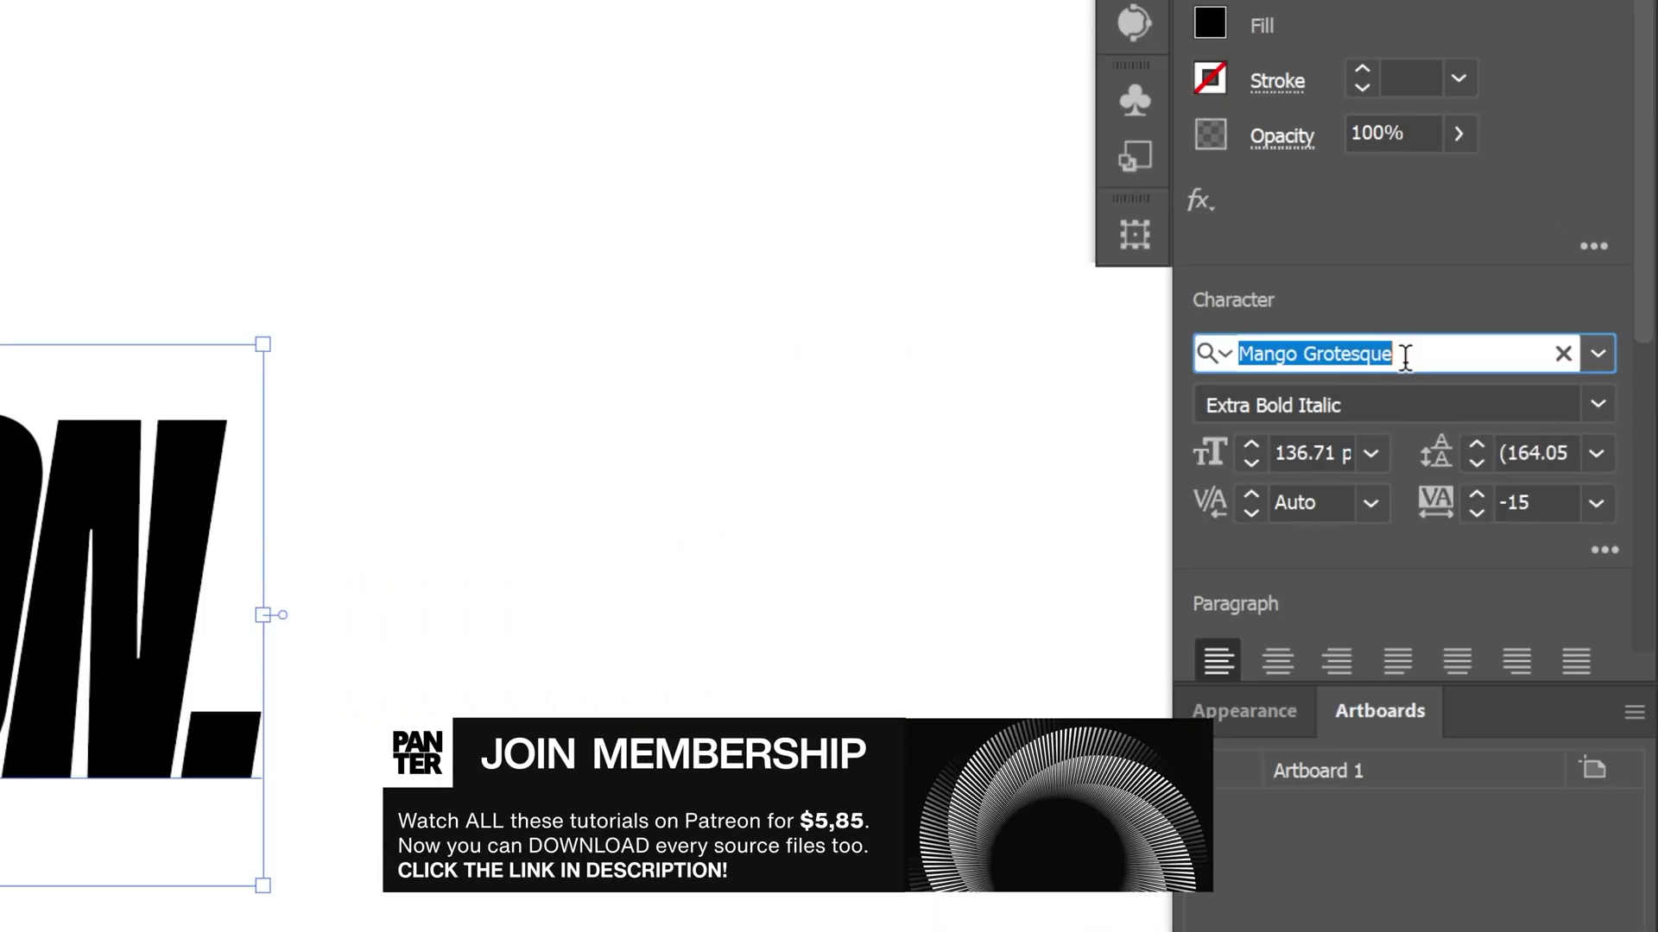
click(1343, 402)
drag(1111, 462, 265, 413)
key(ctrl+c)
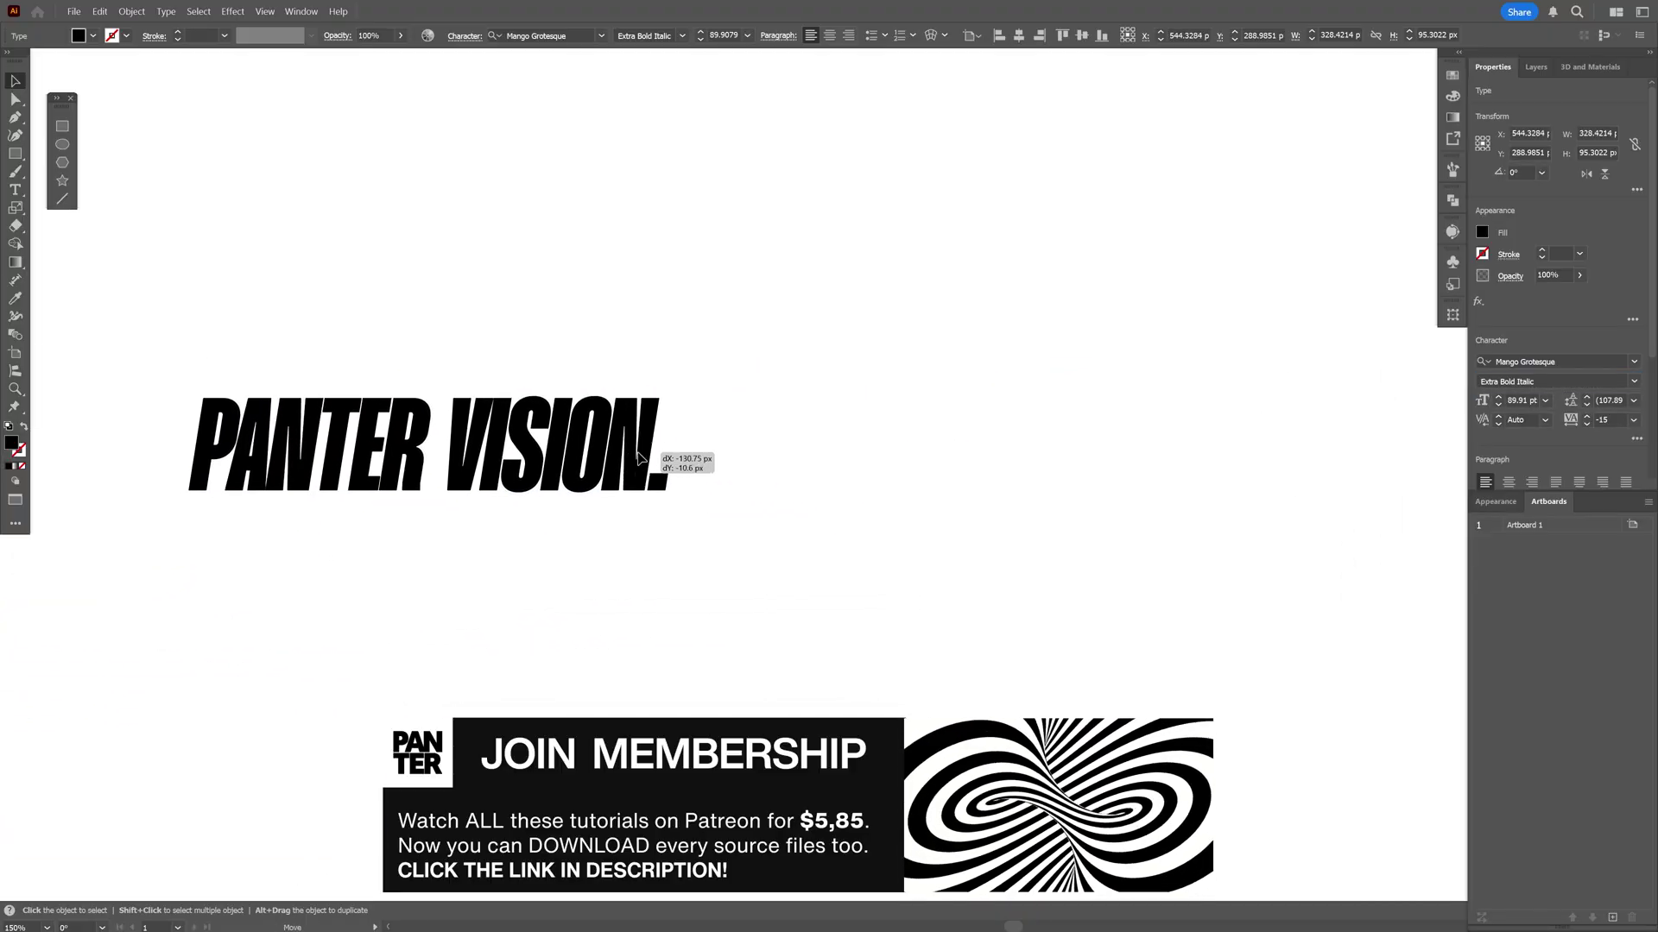
- Repeat 'PANTER VISION.' three times on one line and scale it down to about 66 pt
key(t)
click(328, 407)
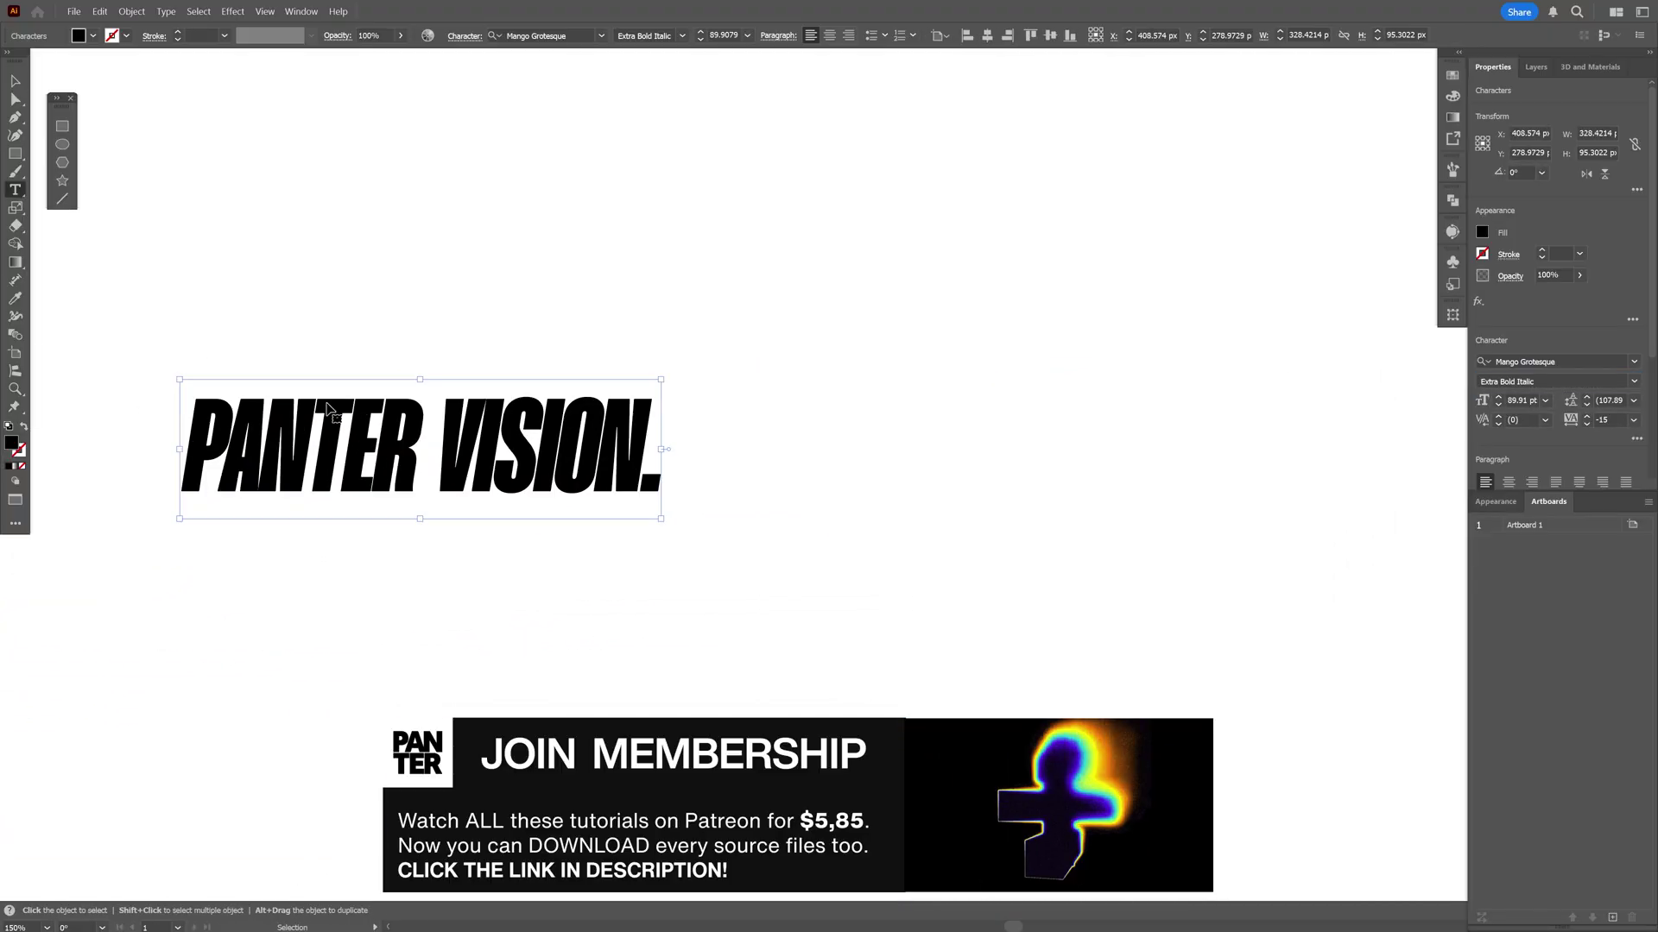
key(ctrl+v)
key(ctrl+v)
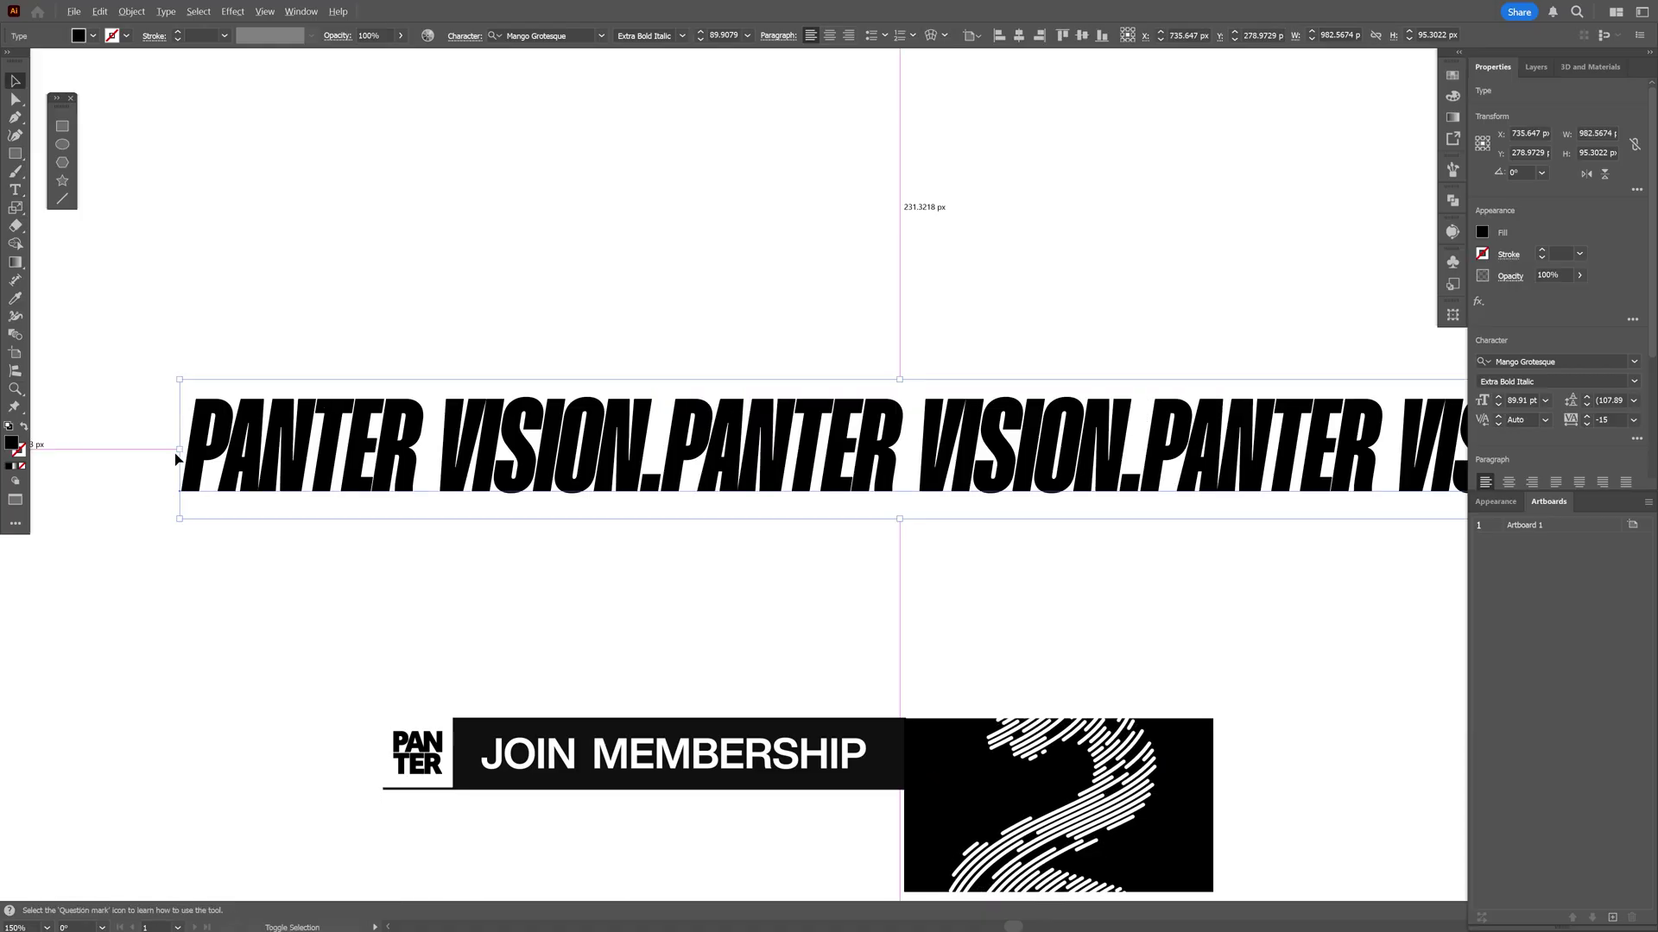
key(Escape)
drag(177, 452, 368, 446)
drag(815, 454, 673, 397)
- Create outlines from the PANTER VISION. line and add it to the Symbols panel as a new symbol
right_click(677, 391)
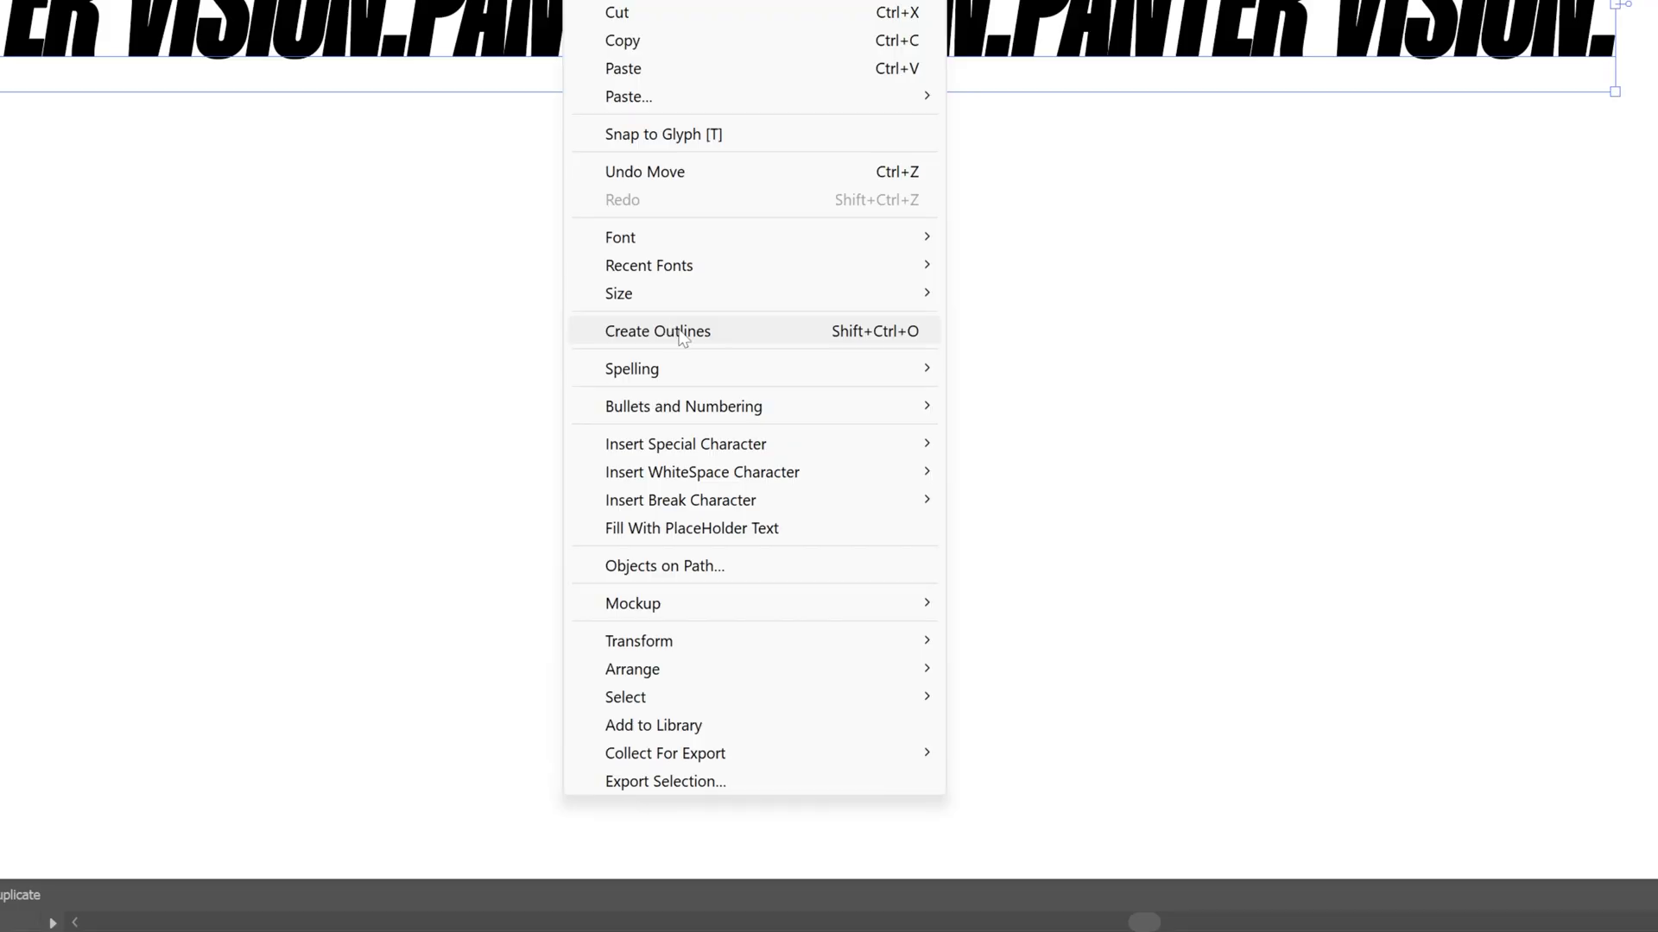
click(683, 335)
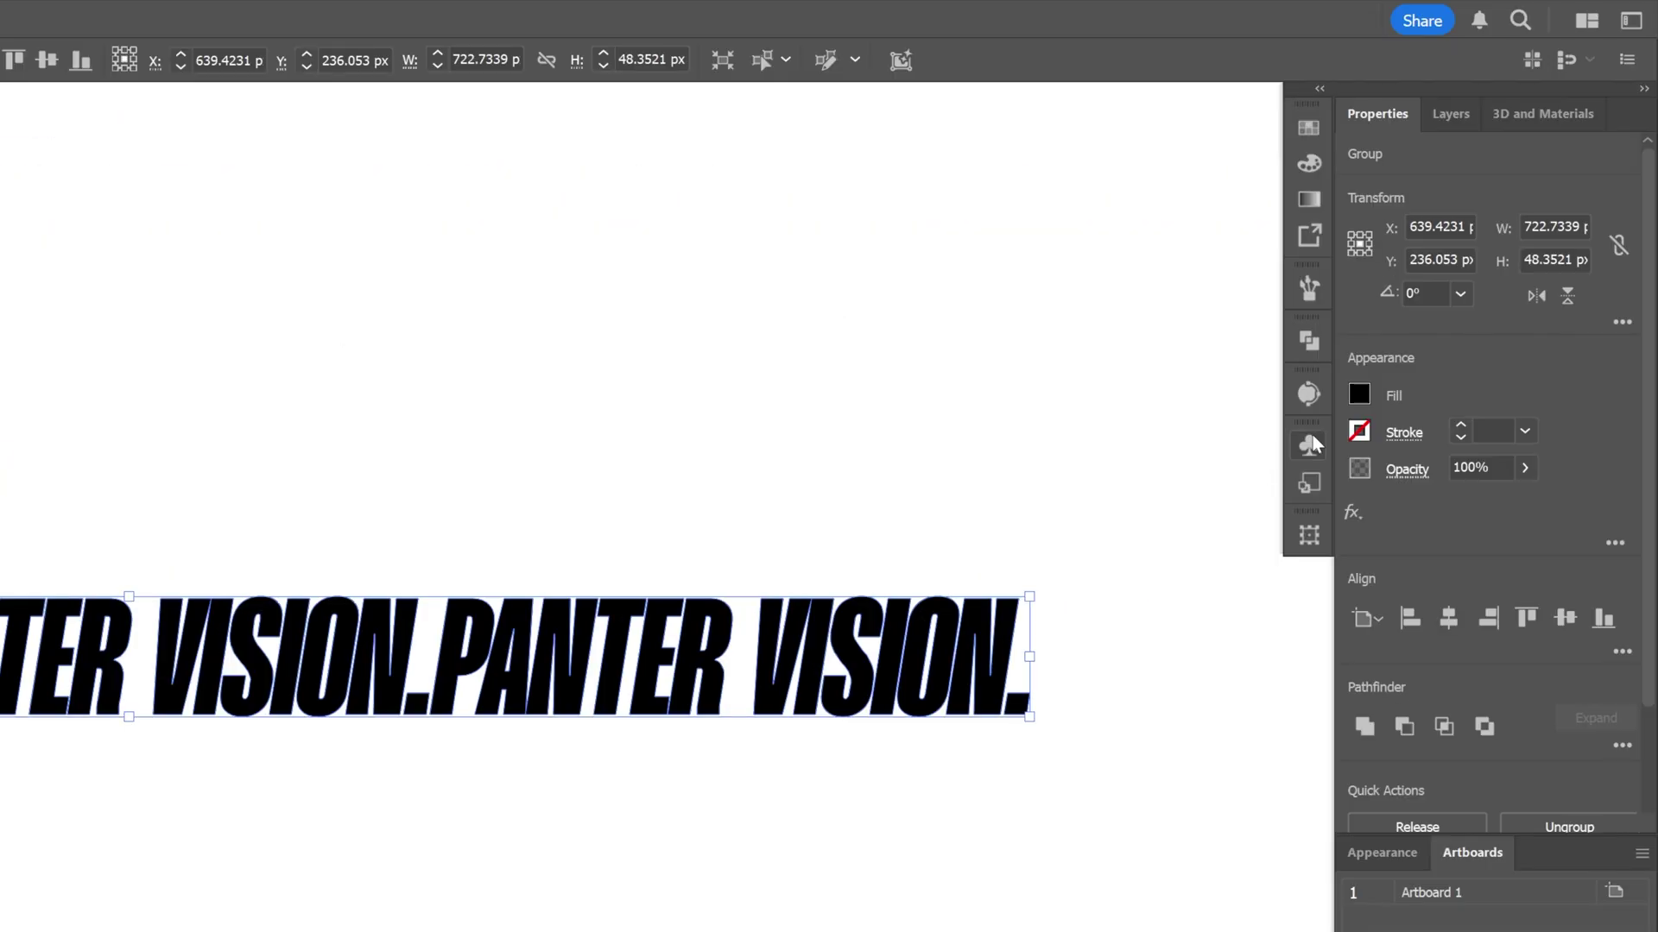
click(1311, 445)
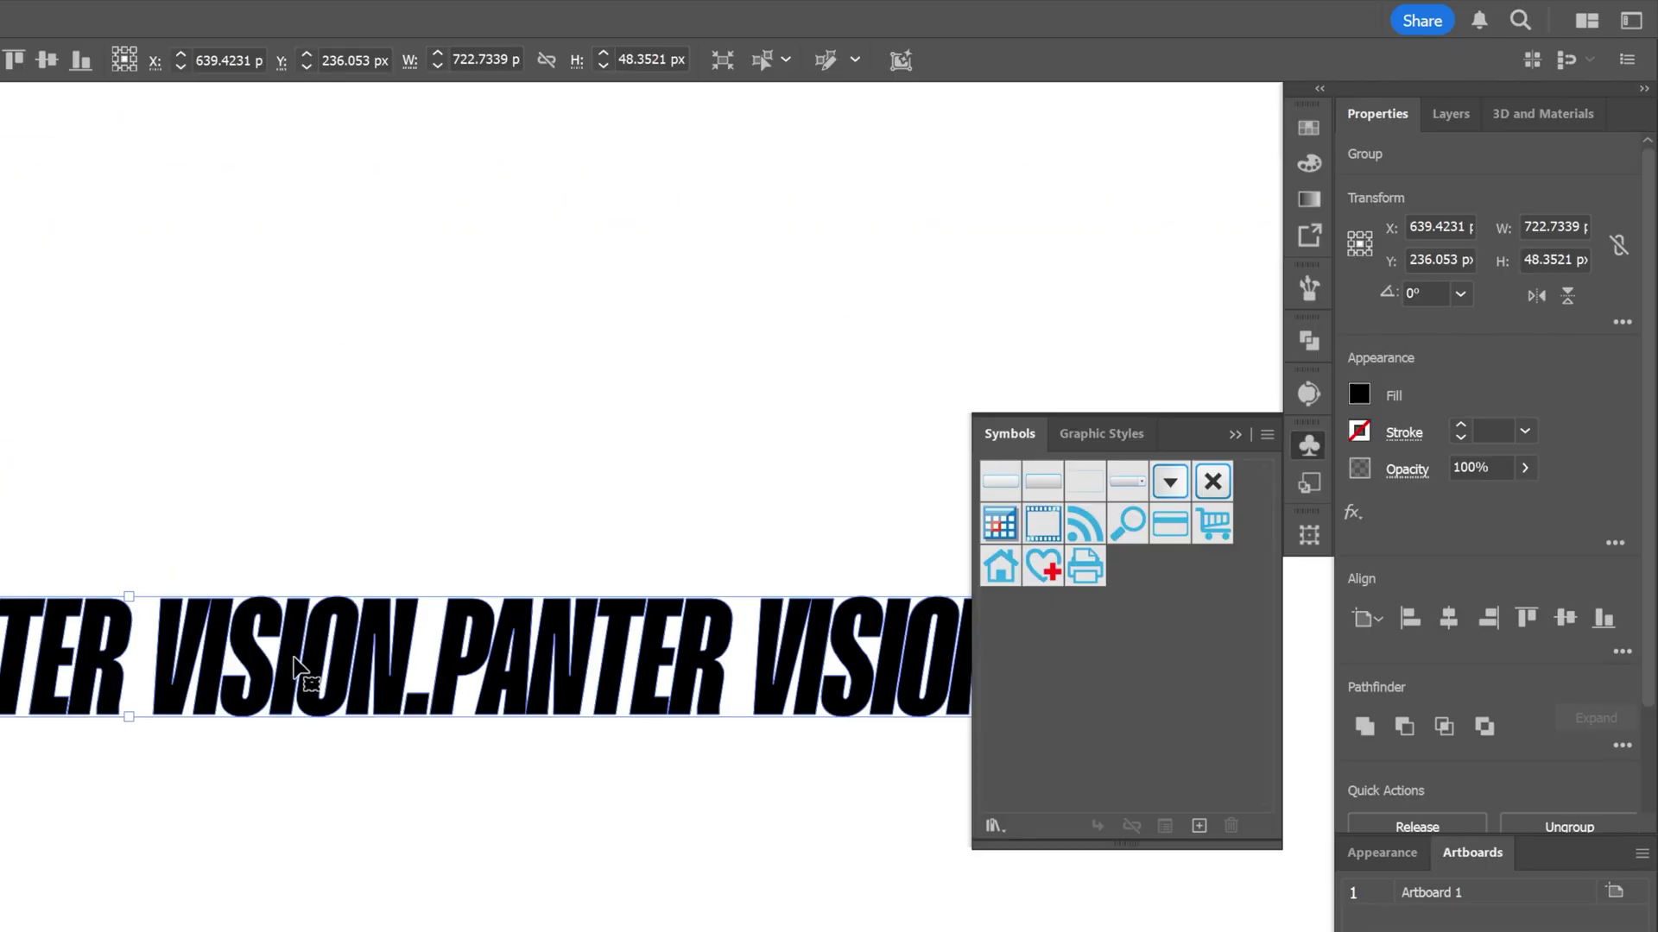
drag(307, 674, 1126, 657)
click(853, 661)
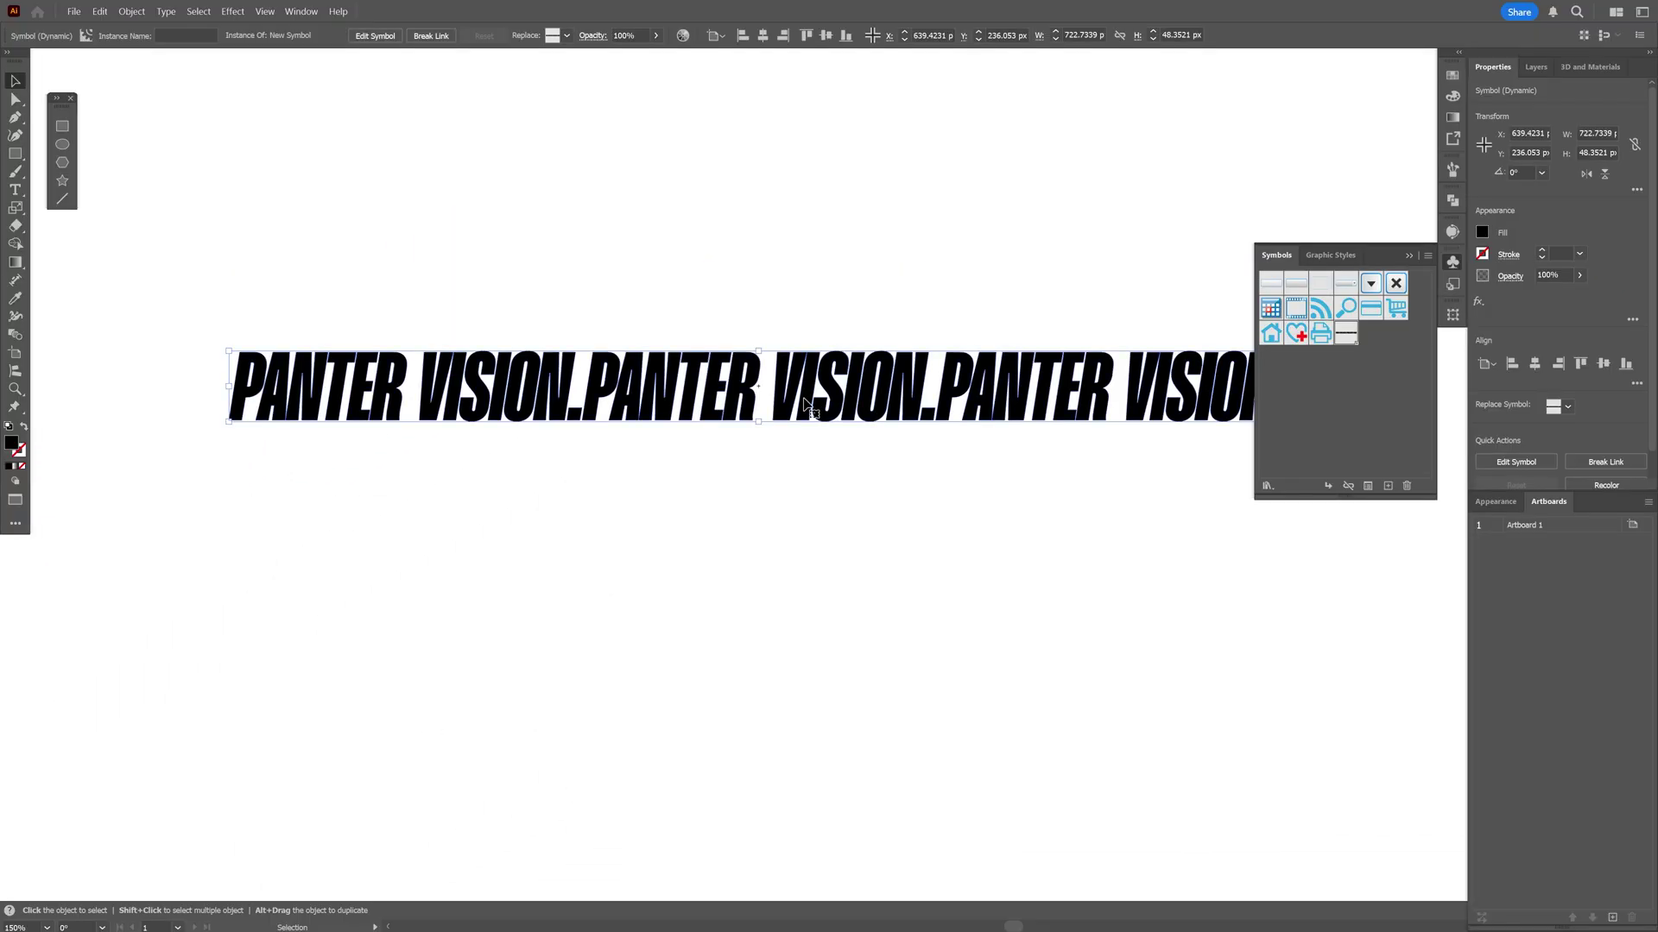
- Delete the text instance and draw a black rectangle about 134 × 38 px
key(Delete)
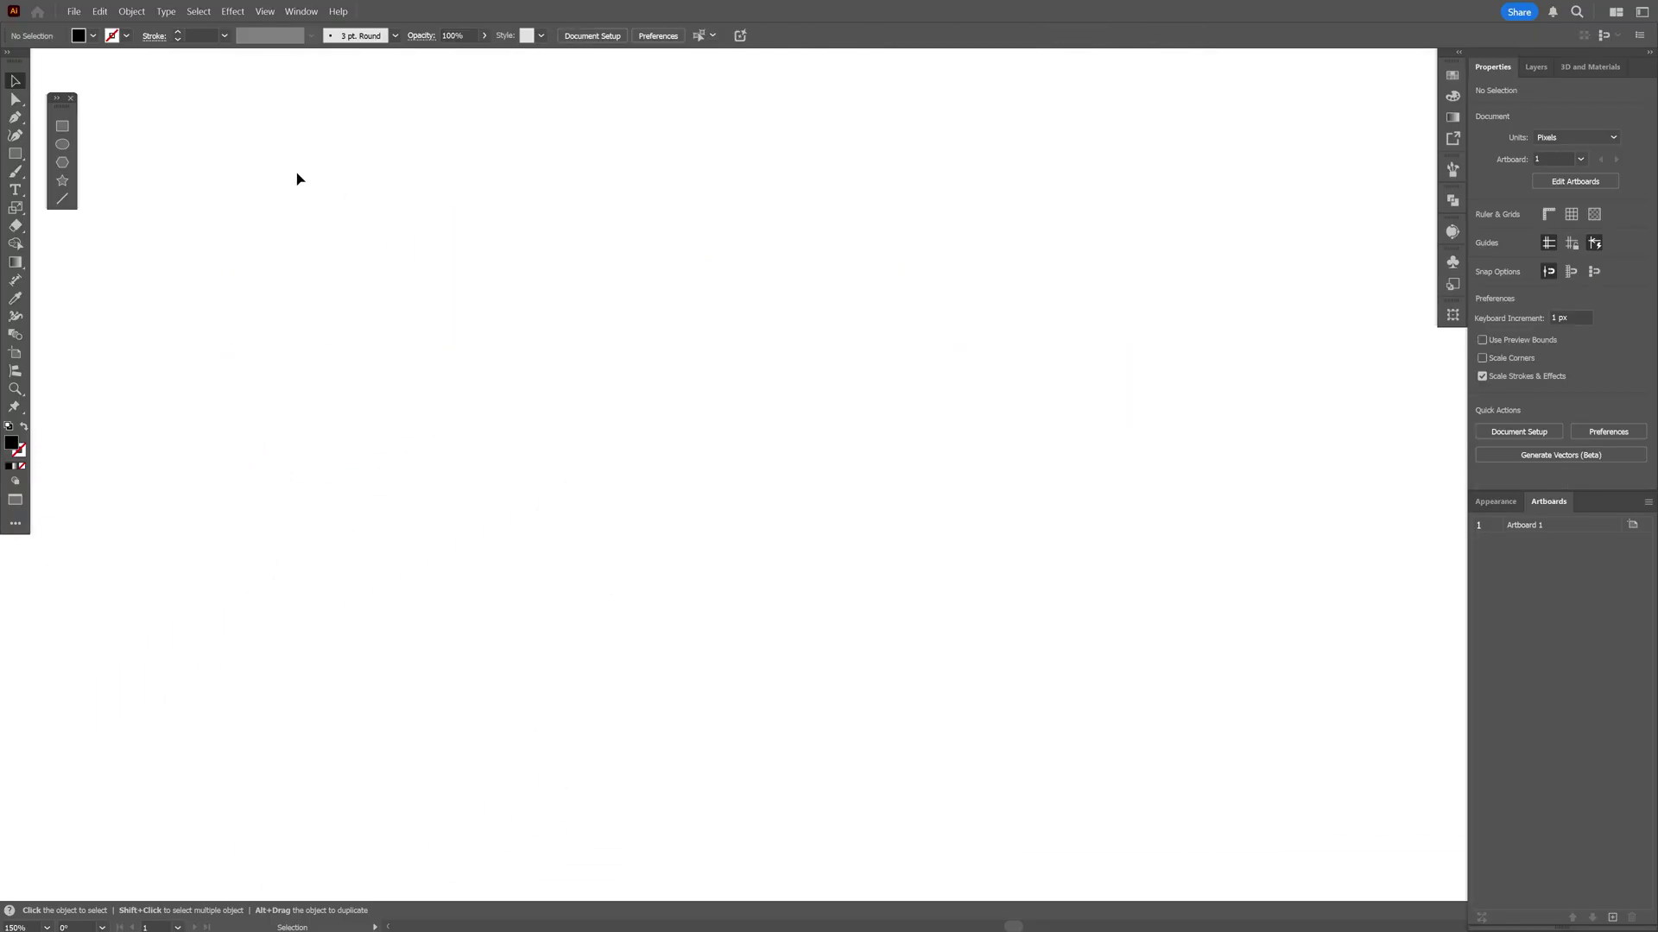
click(61, 130)
drag(681, 375, 878, 430)
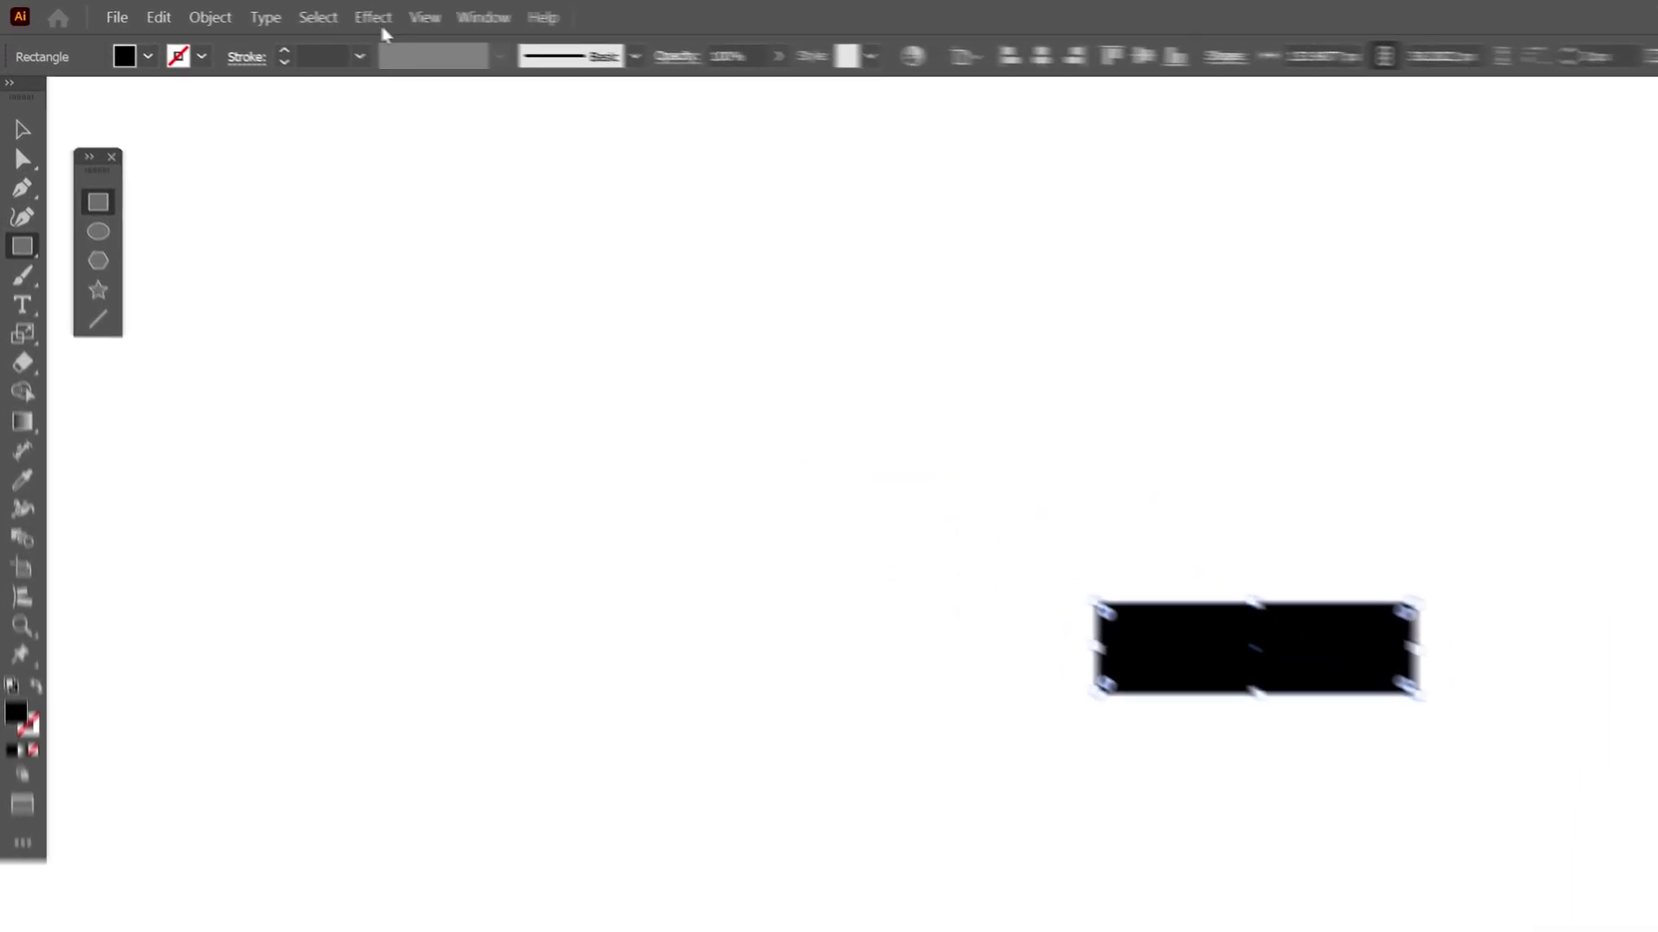
- Bring up the Effect > 3D and Materials > 3D (Classic) options
click(233, 12)
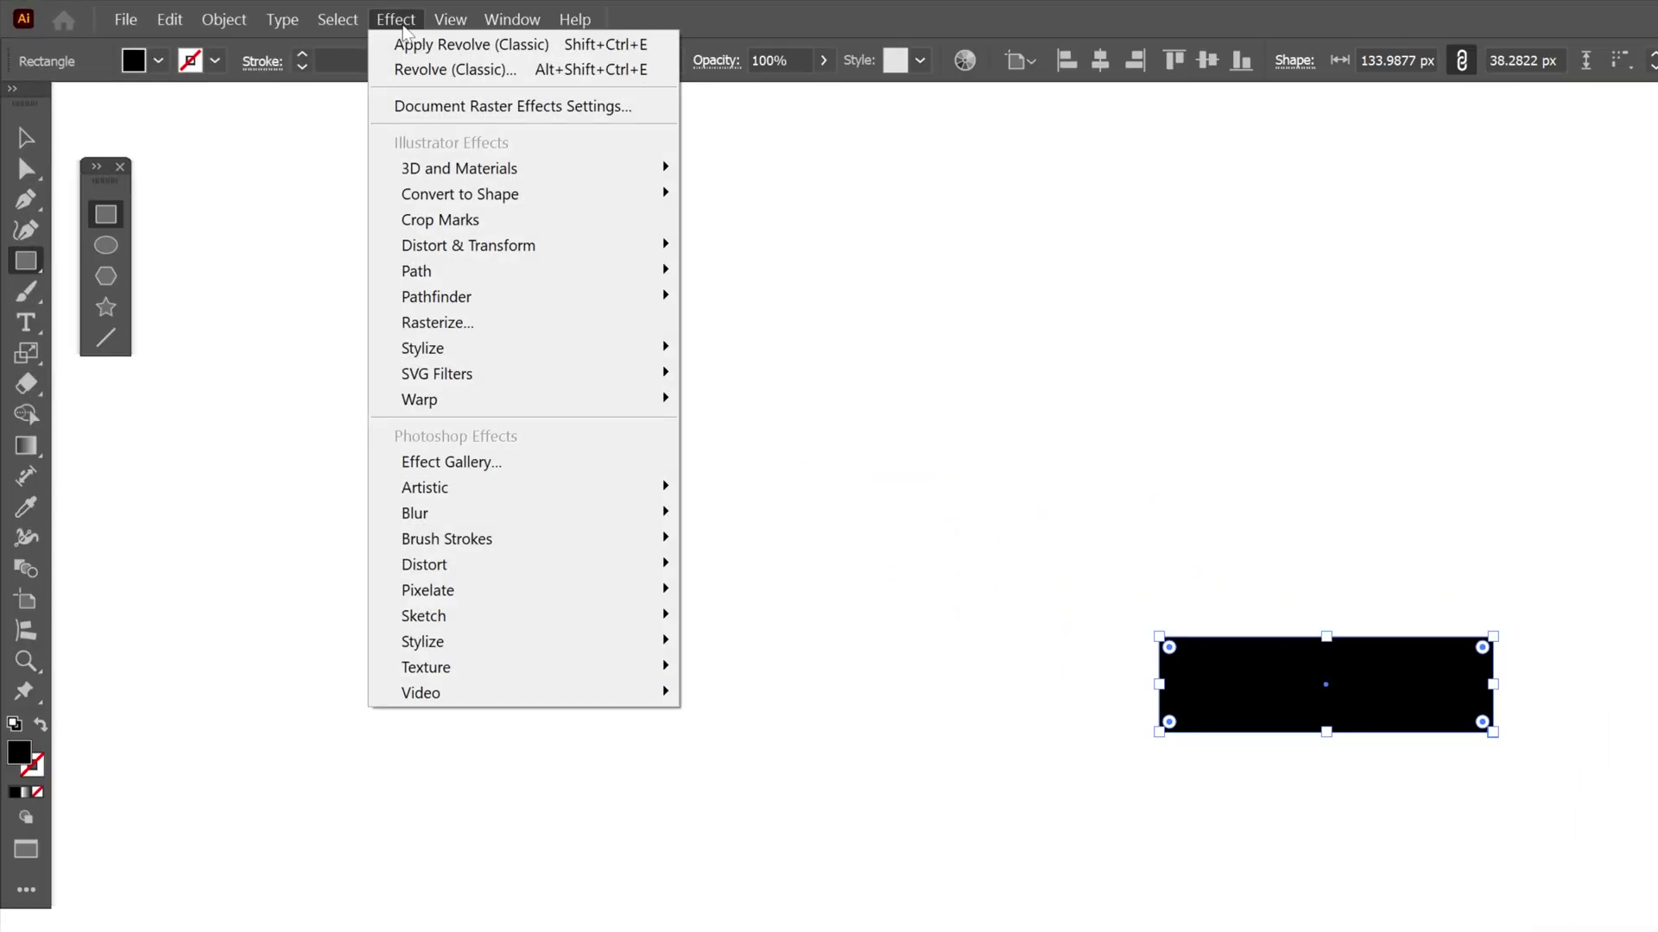
mouse_move(547, 170)
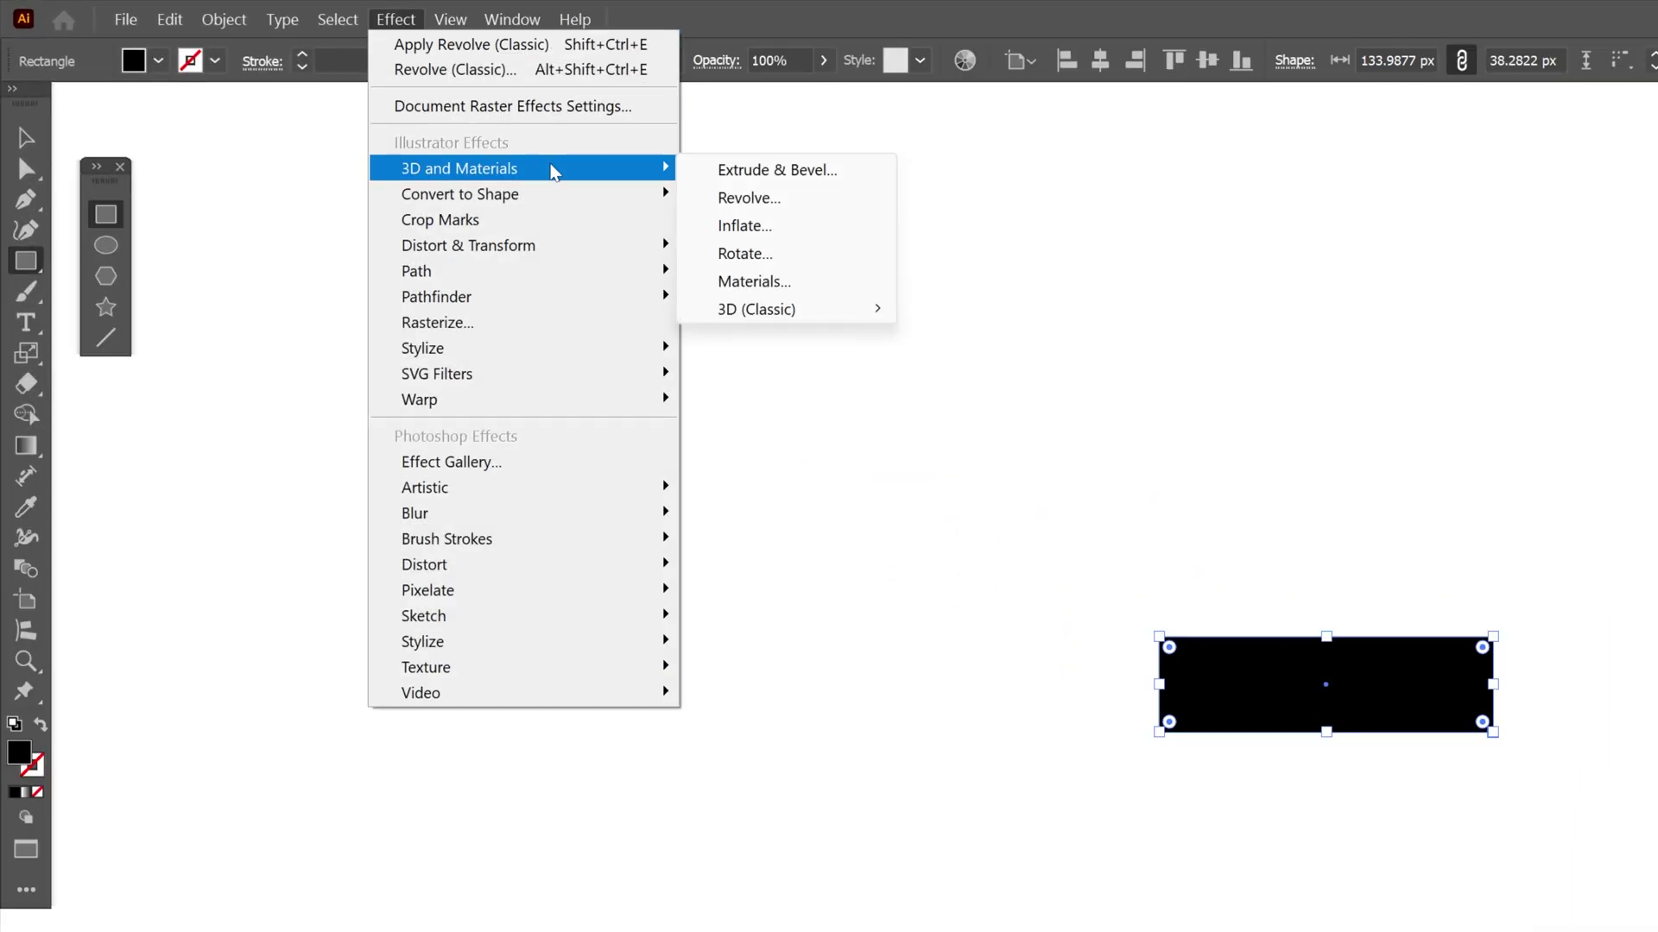
mouse_move(859, 309)
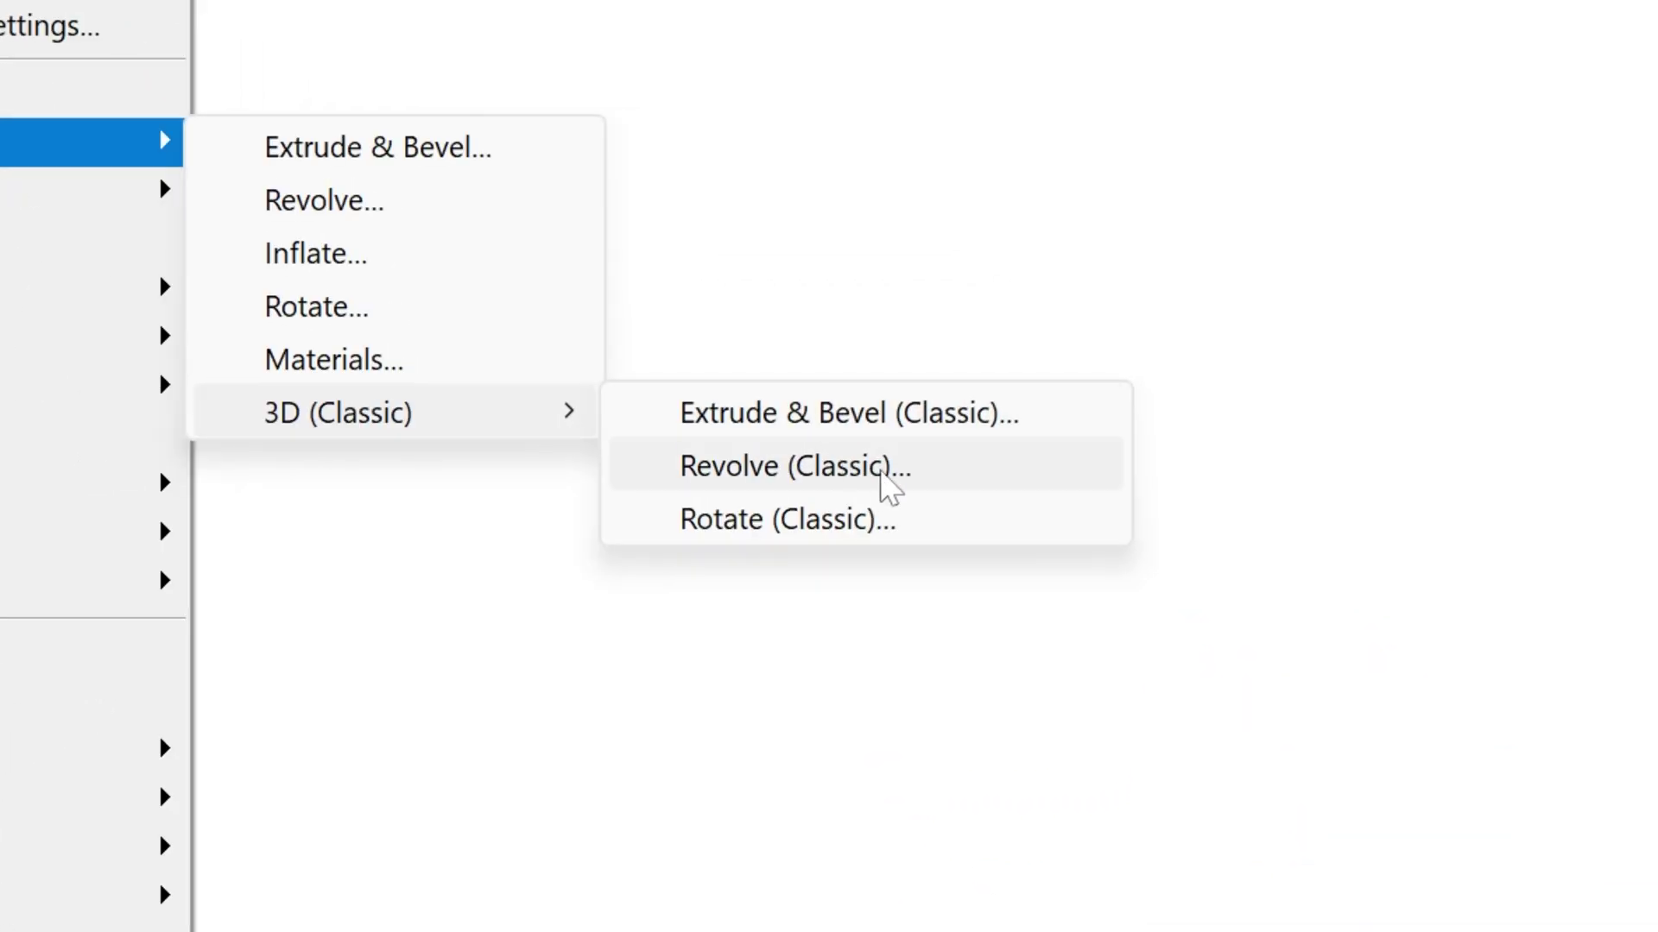
- Revolve the rectangle and map the PANTER VISION. symbol onto surface 3 of 3, invisible geometry, scaled to fit
click(882, 470)
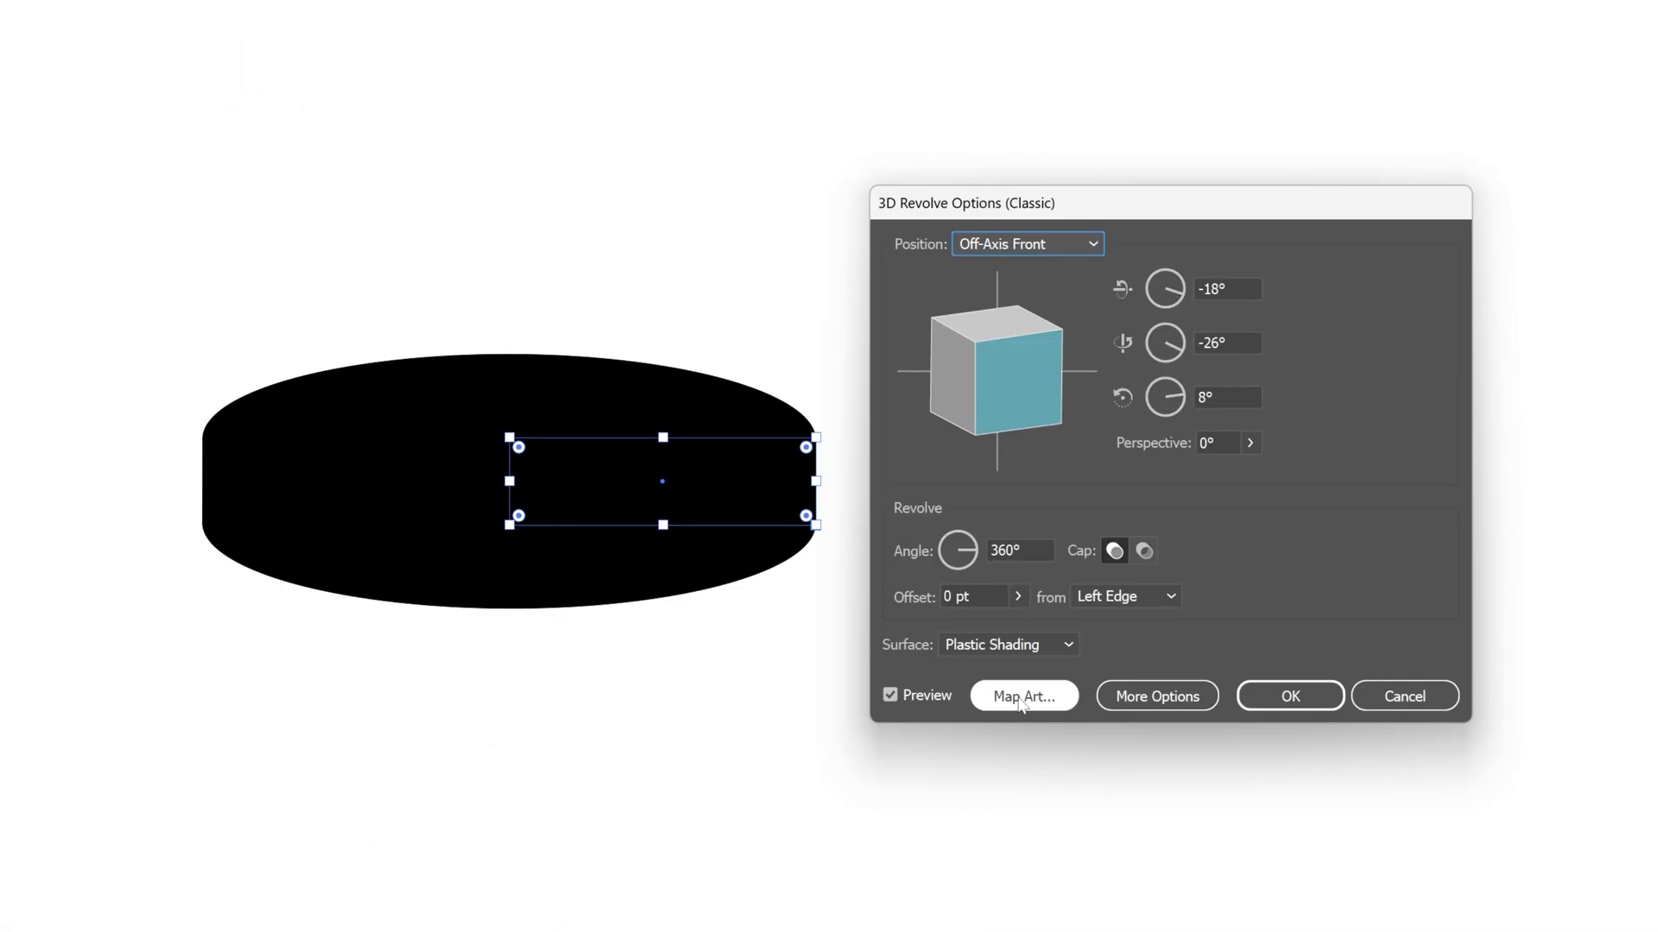
click(1026, 698)
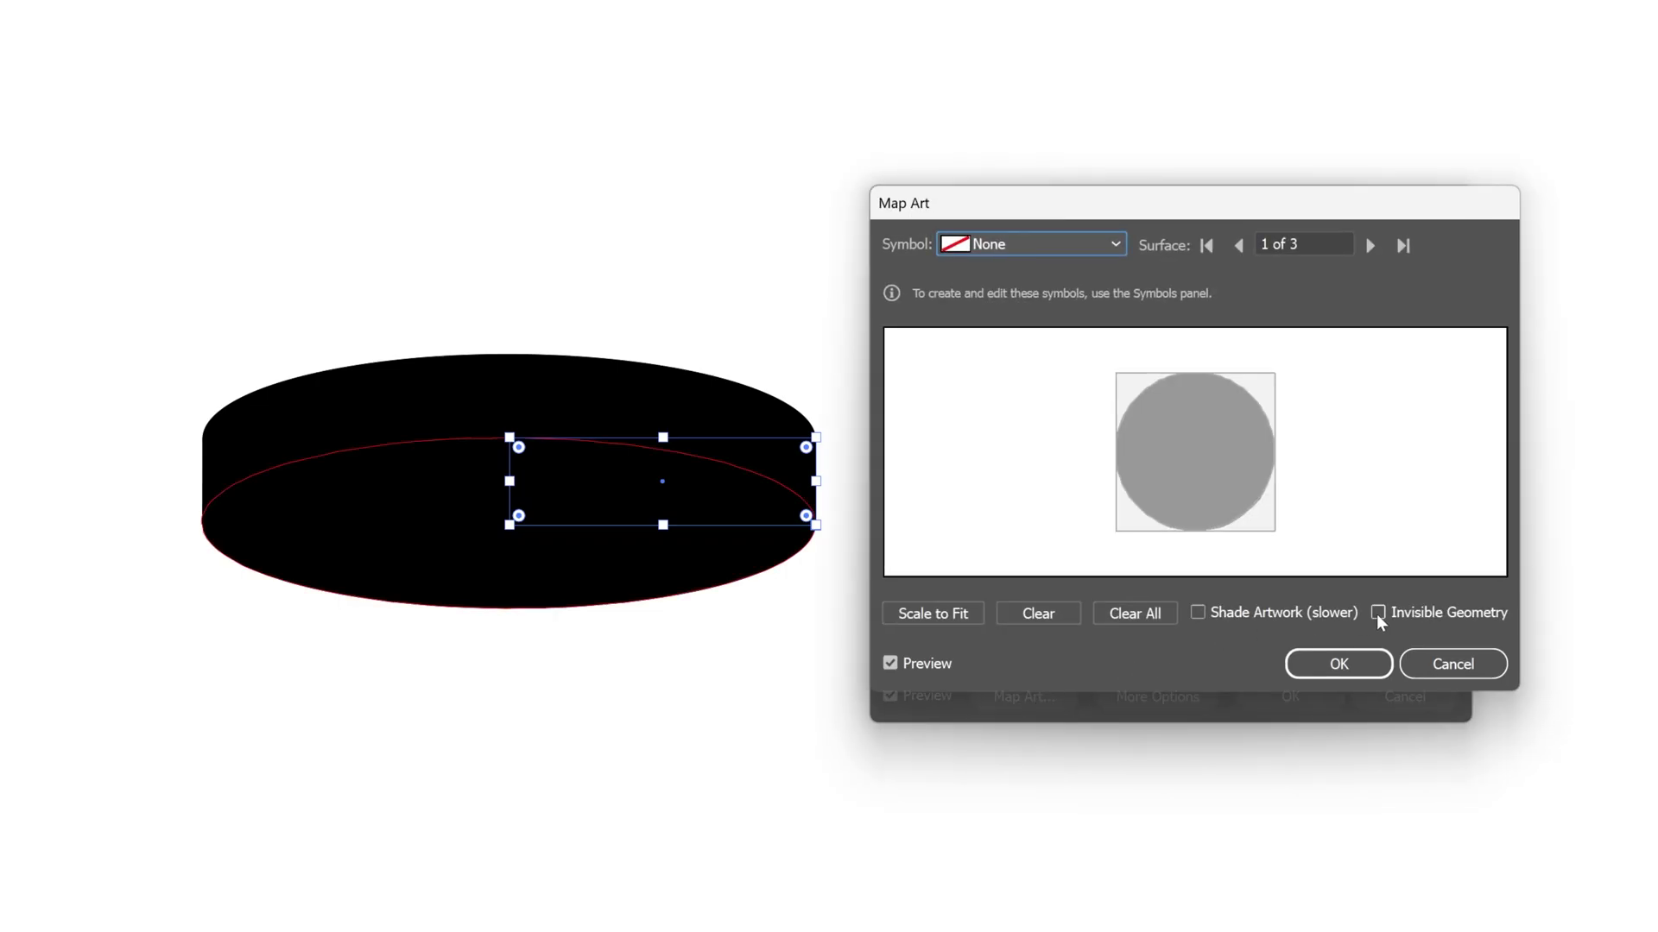
click(1378, 613)
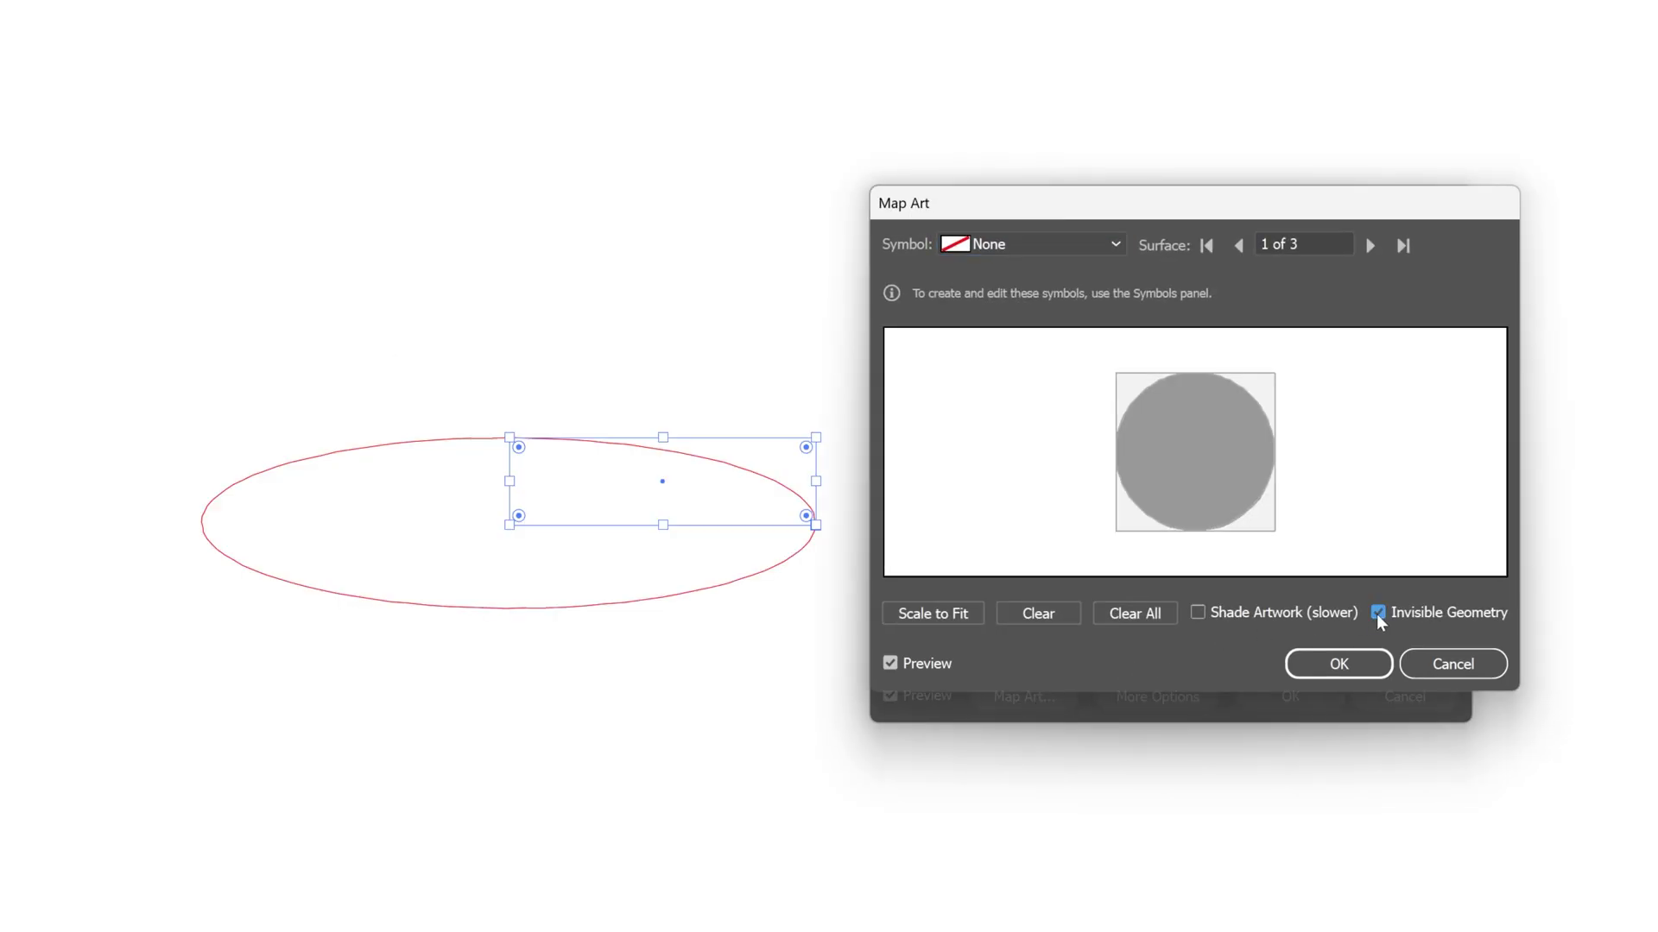
click(1238, 246)
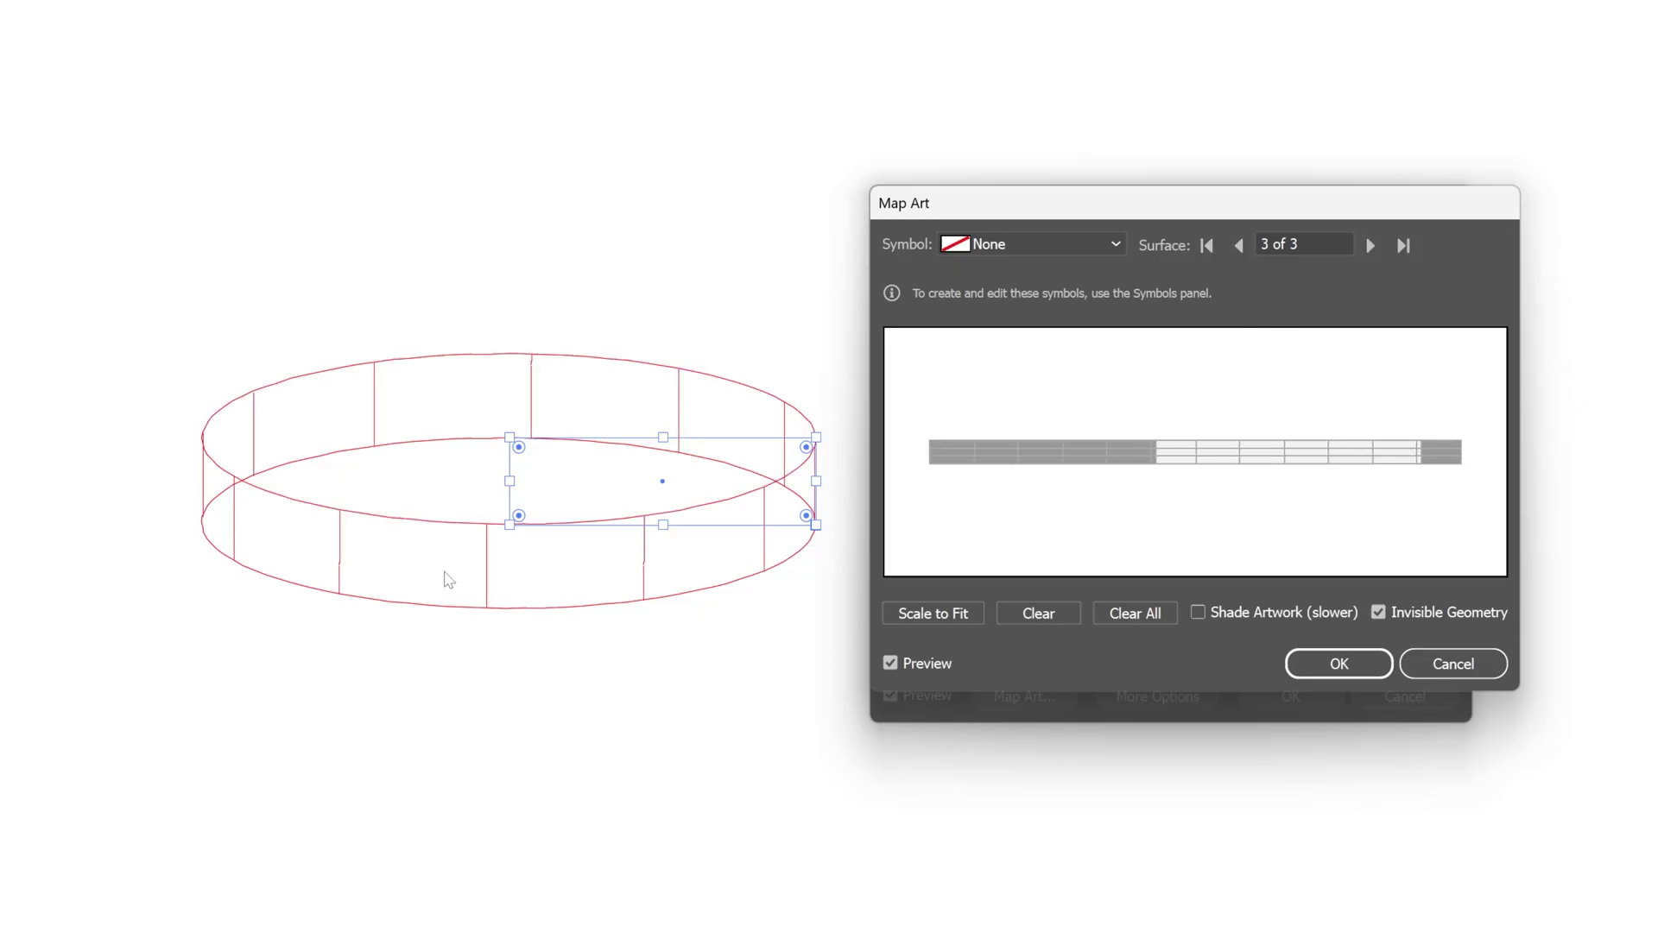
click(1057, 245)
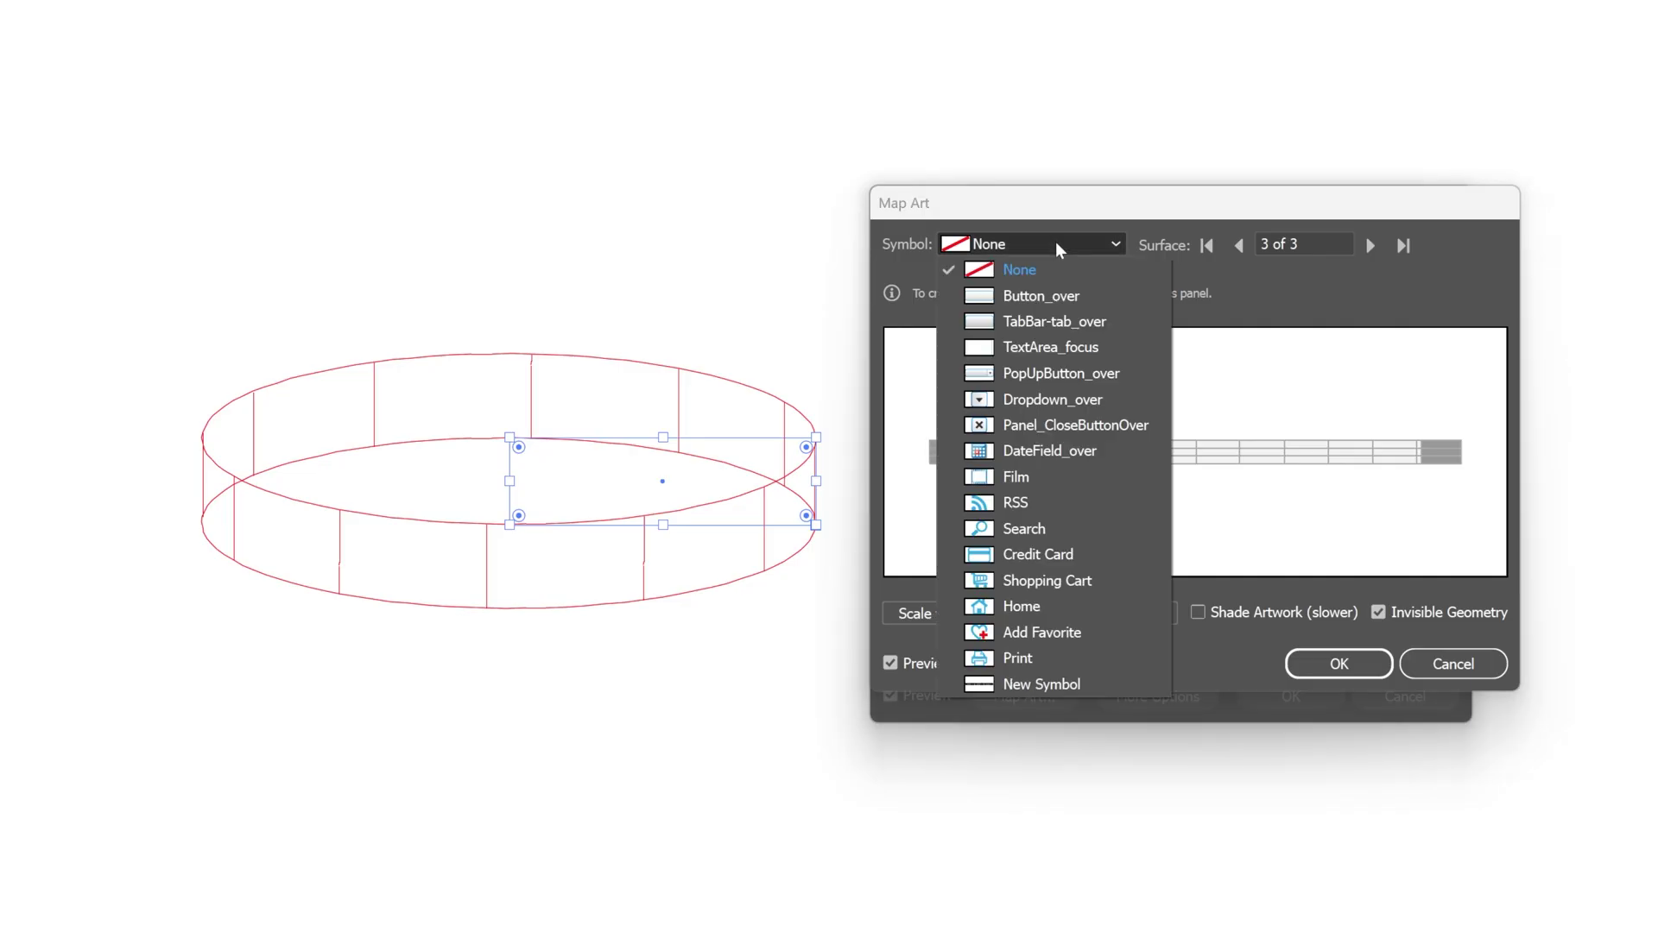
click(1054, 685)
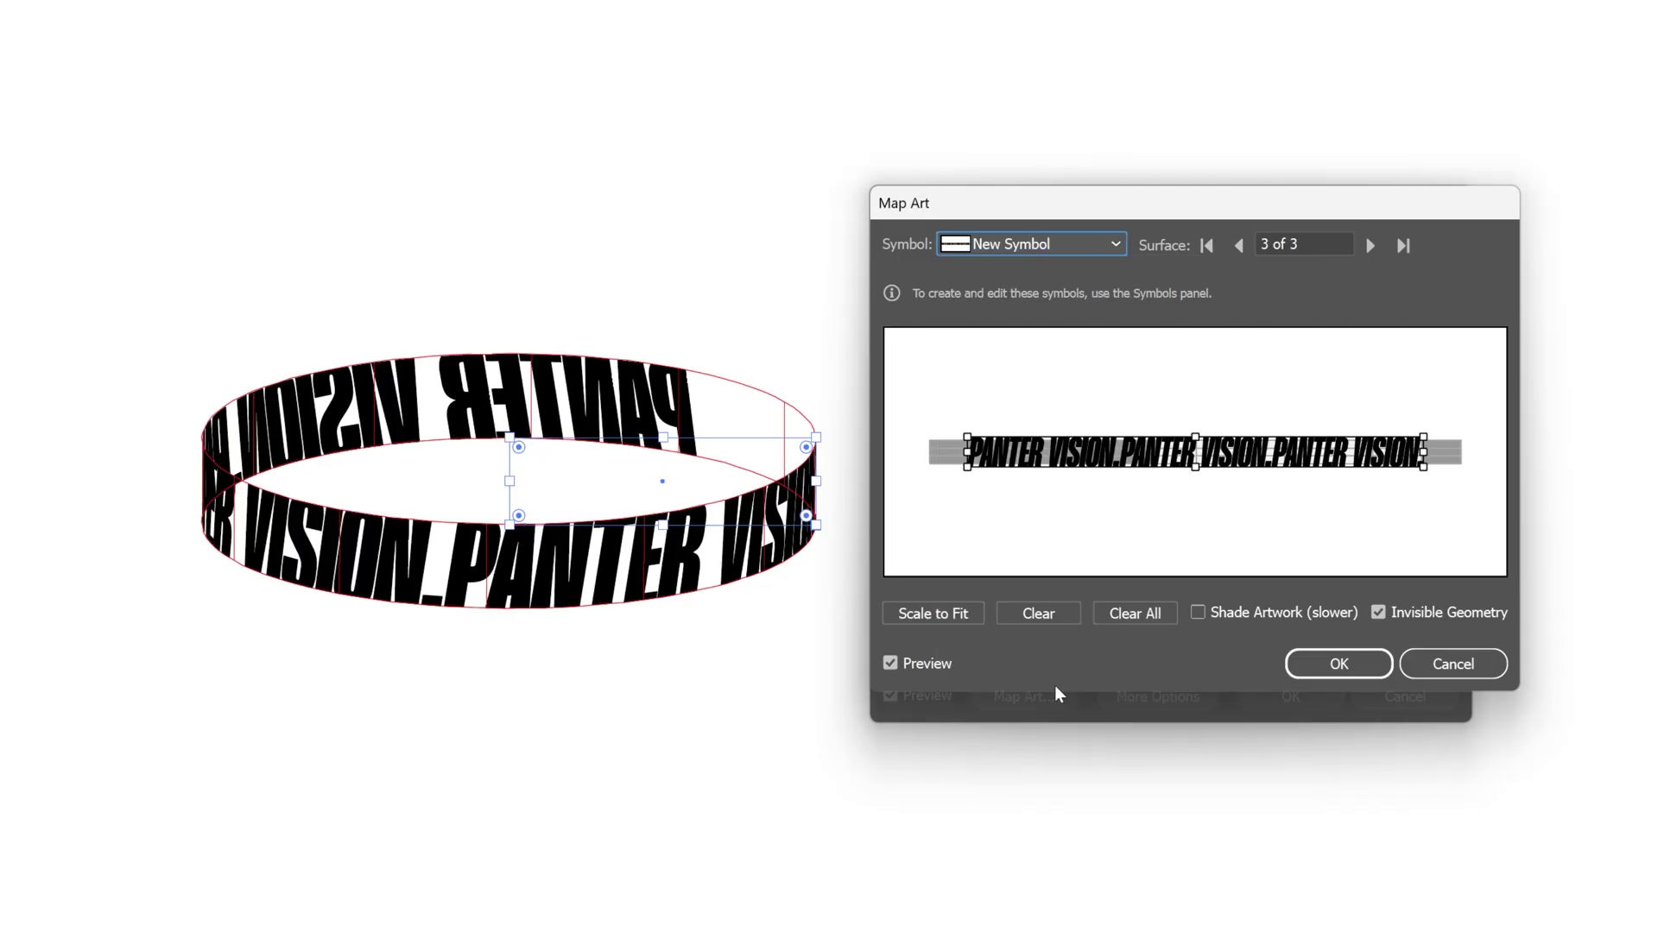
click(950, 622)
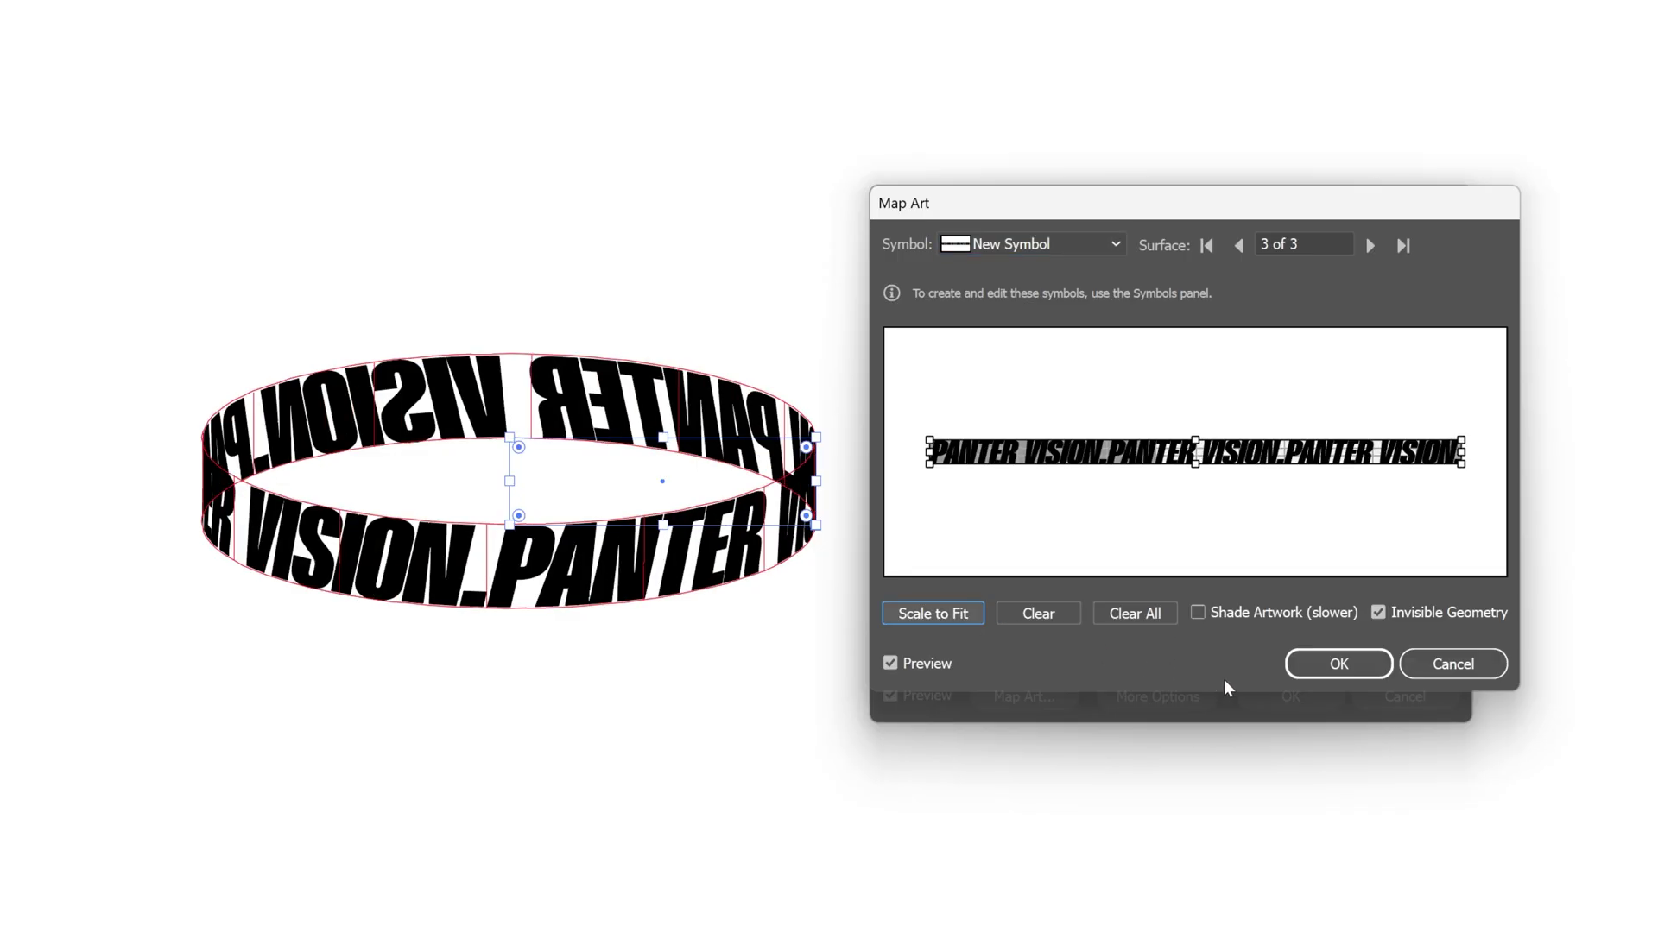
- Tilt the 3D ring to 18°, 0°, 0° with 99° perspective, apply it, and select the ring artwork
click(1329, 665)
drag(1024, 398, 997, 352)
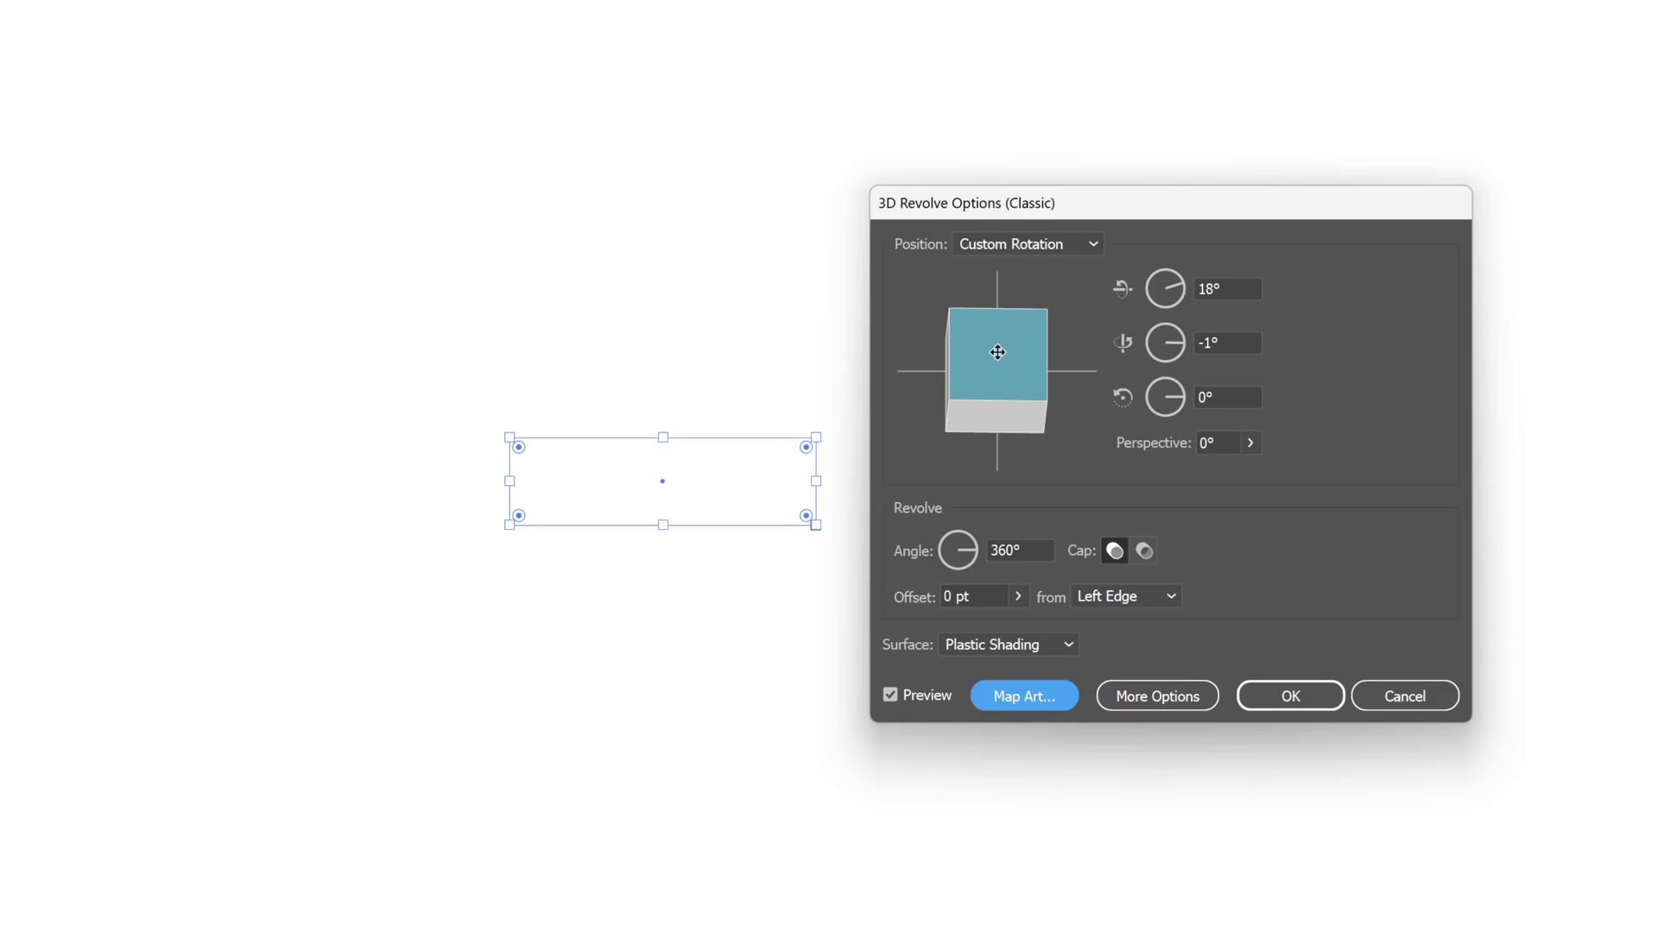
click(1252, 446)
drag(1188, 468, 1213, 474)
click(996, 347)
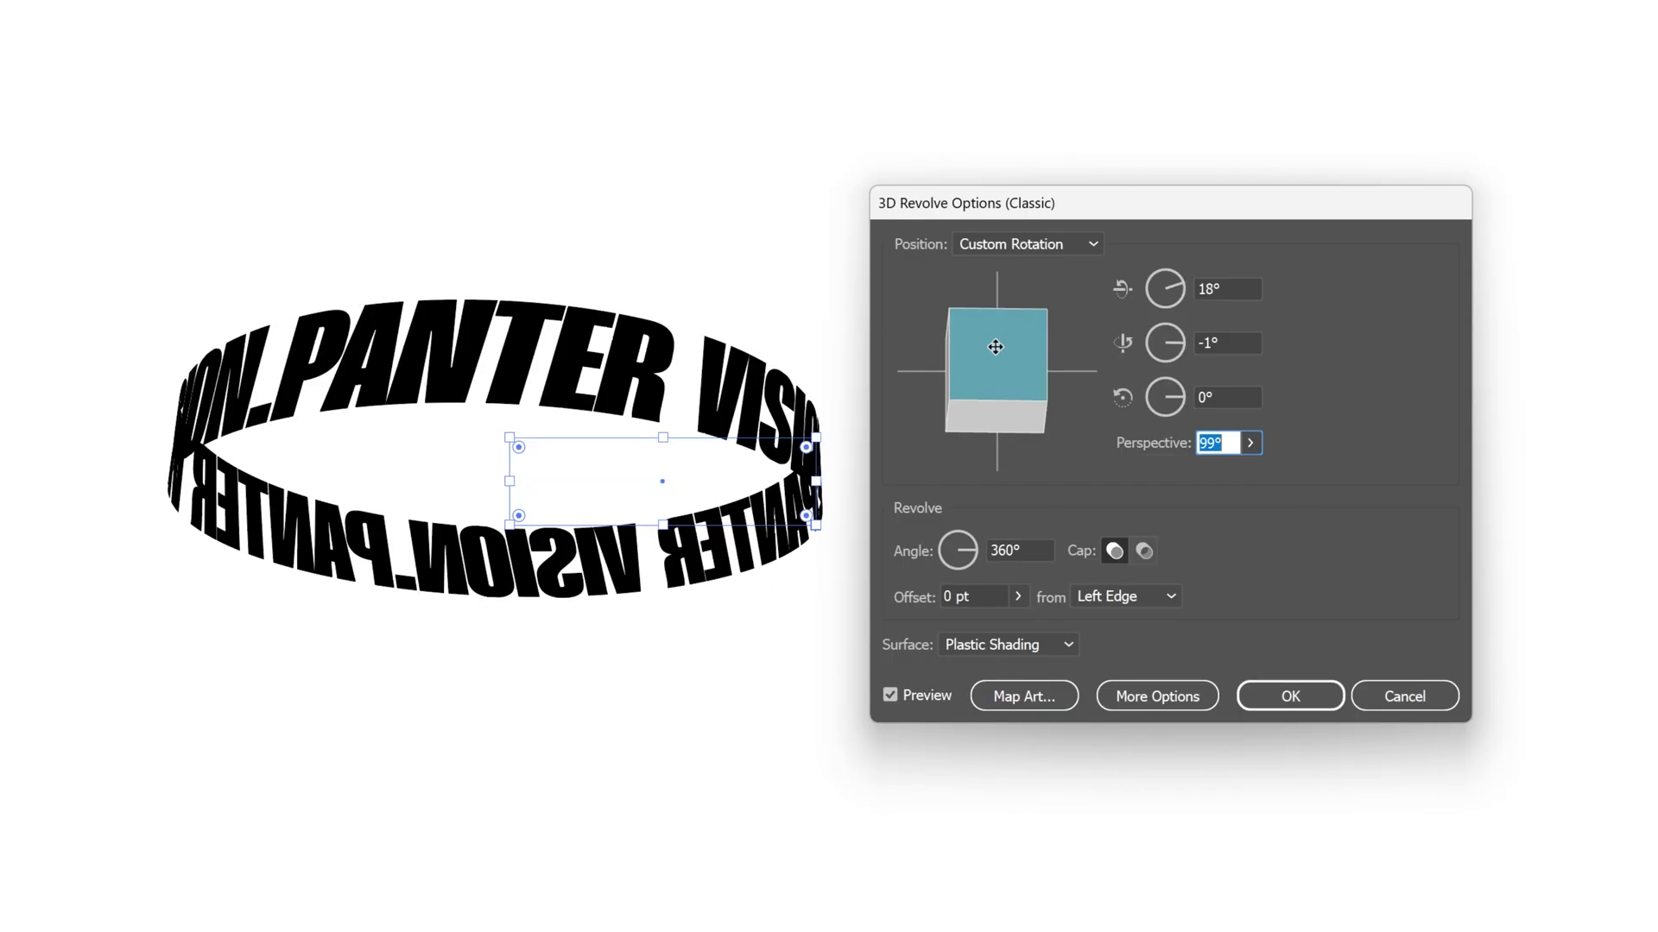
drag(1004, 347, 1000, 347)
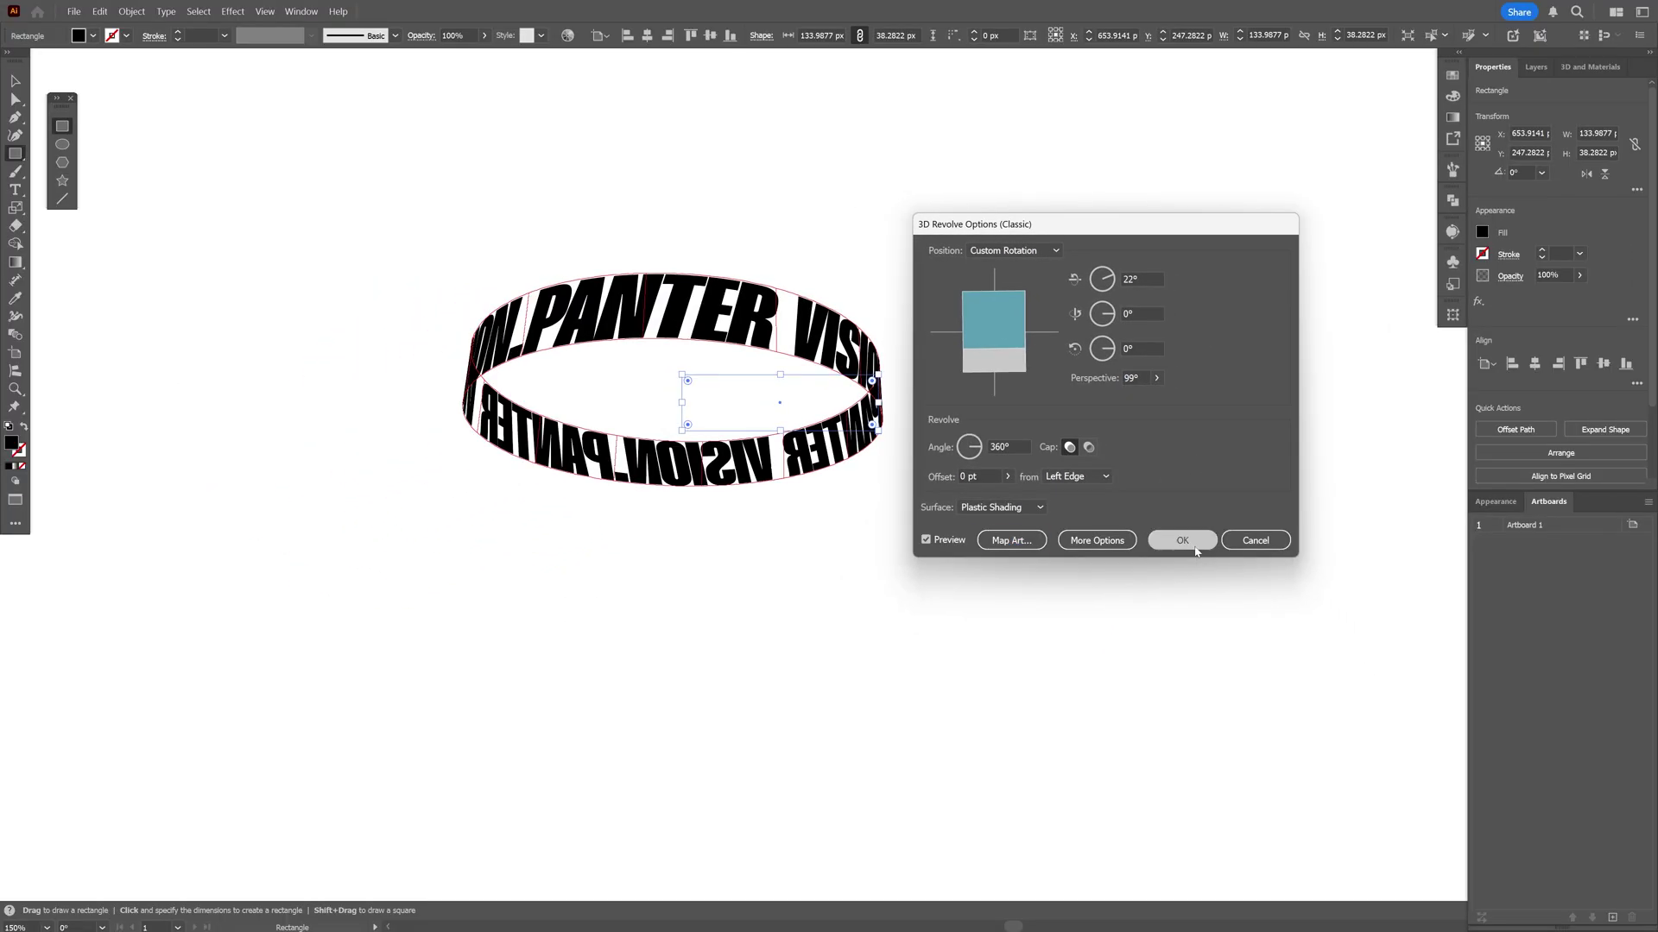
click(1290, 696)
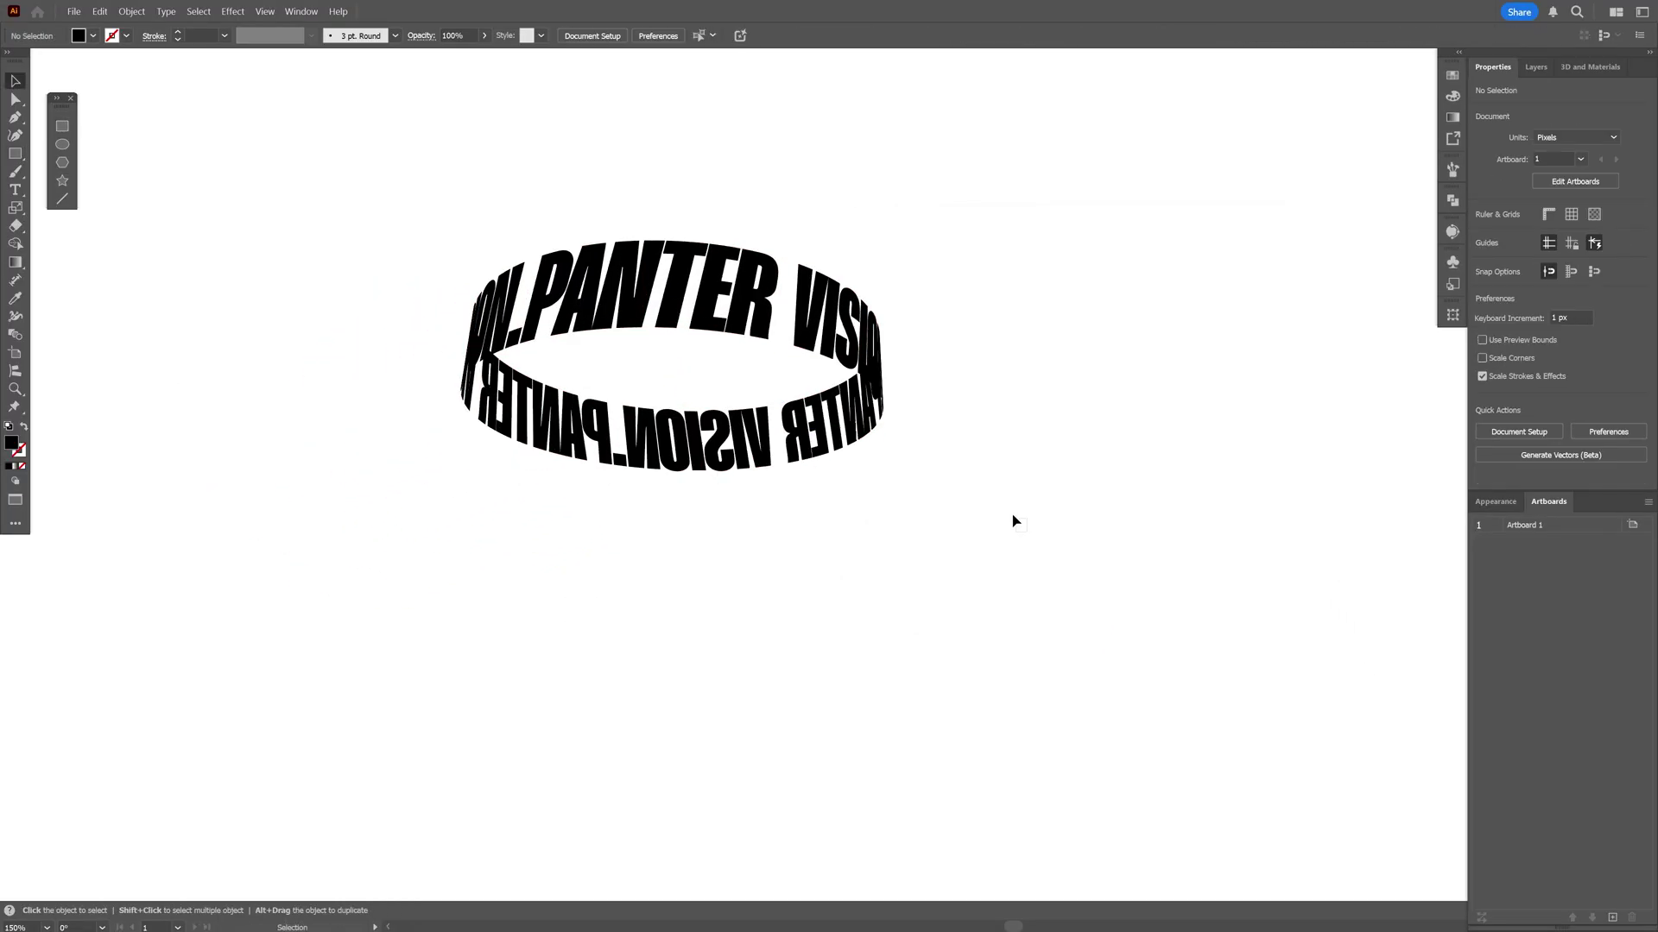
key(a)
key(ctrl+a)
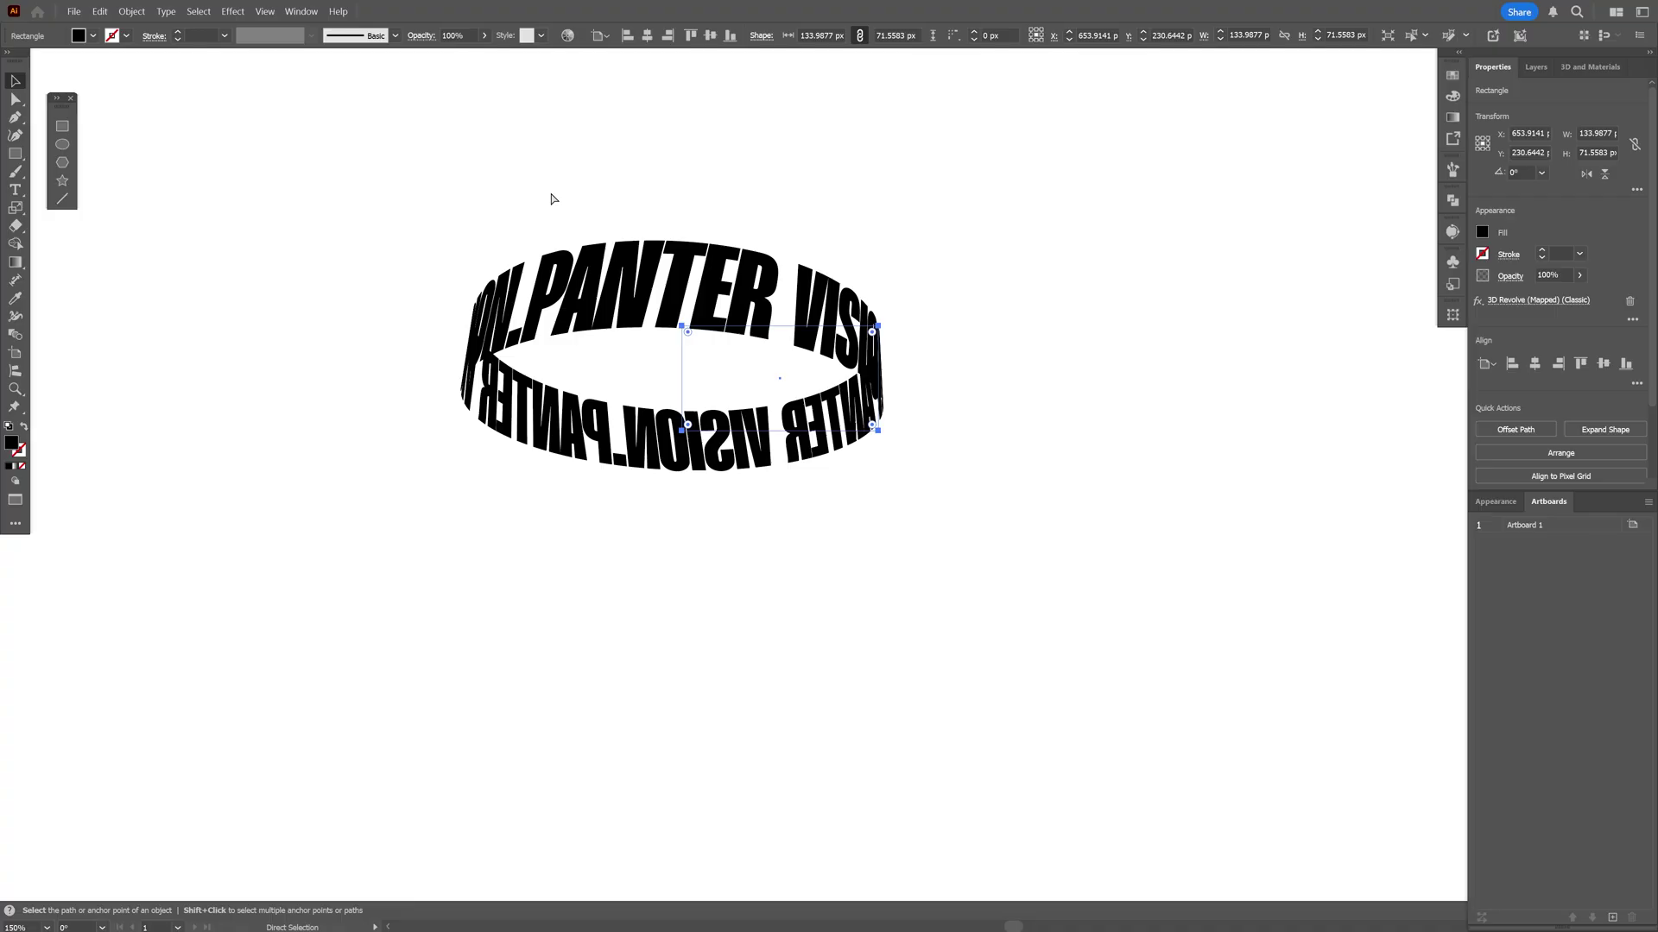
- Paste the ring into the statue photo as a Smart Object
key(v)
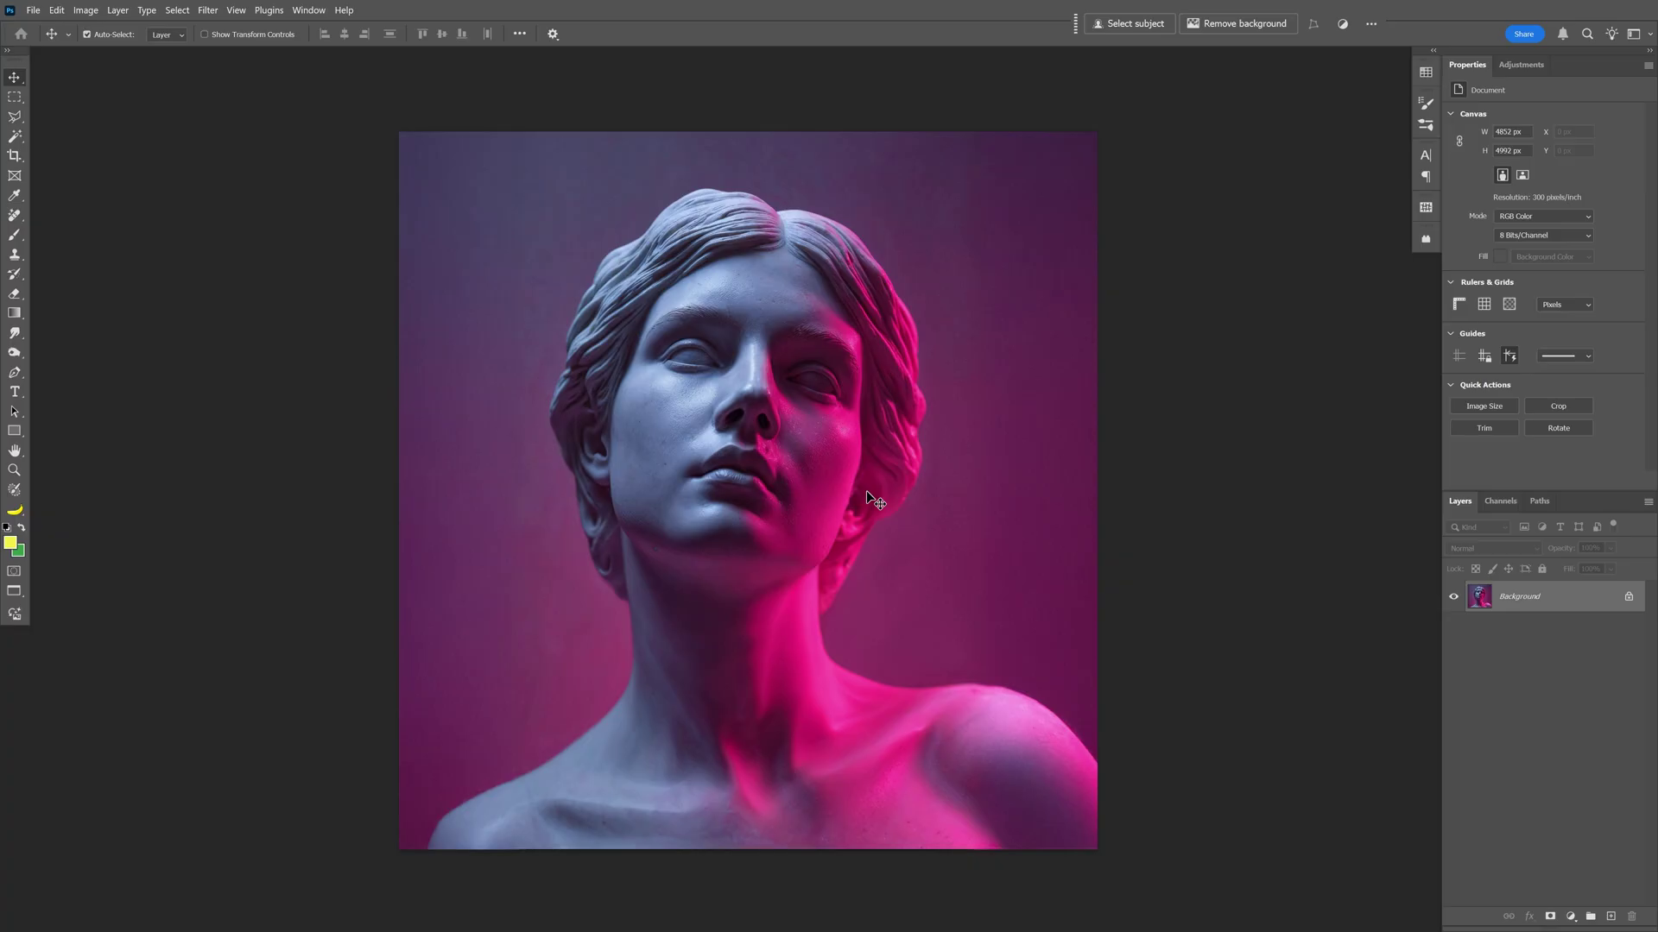
key(ctrl+v)
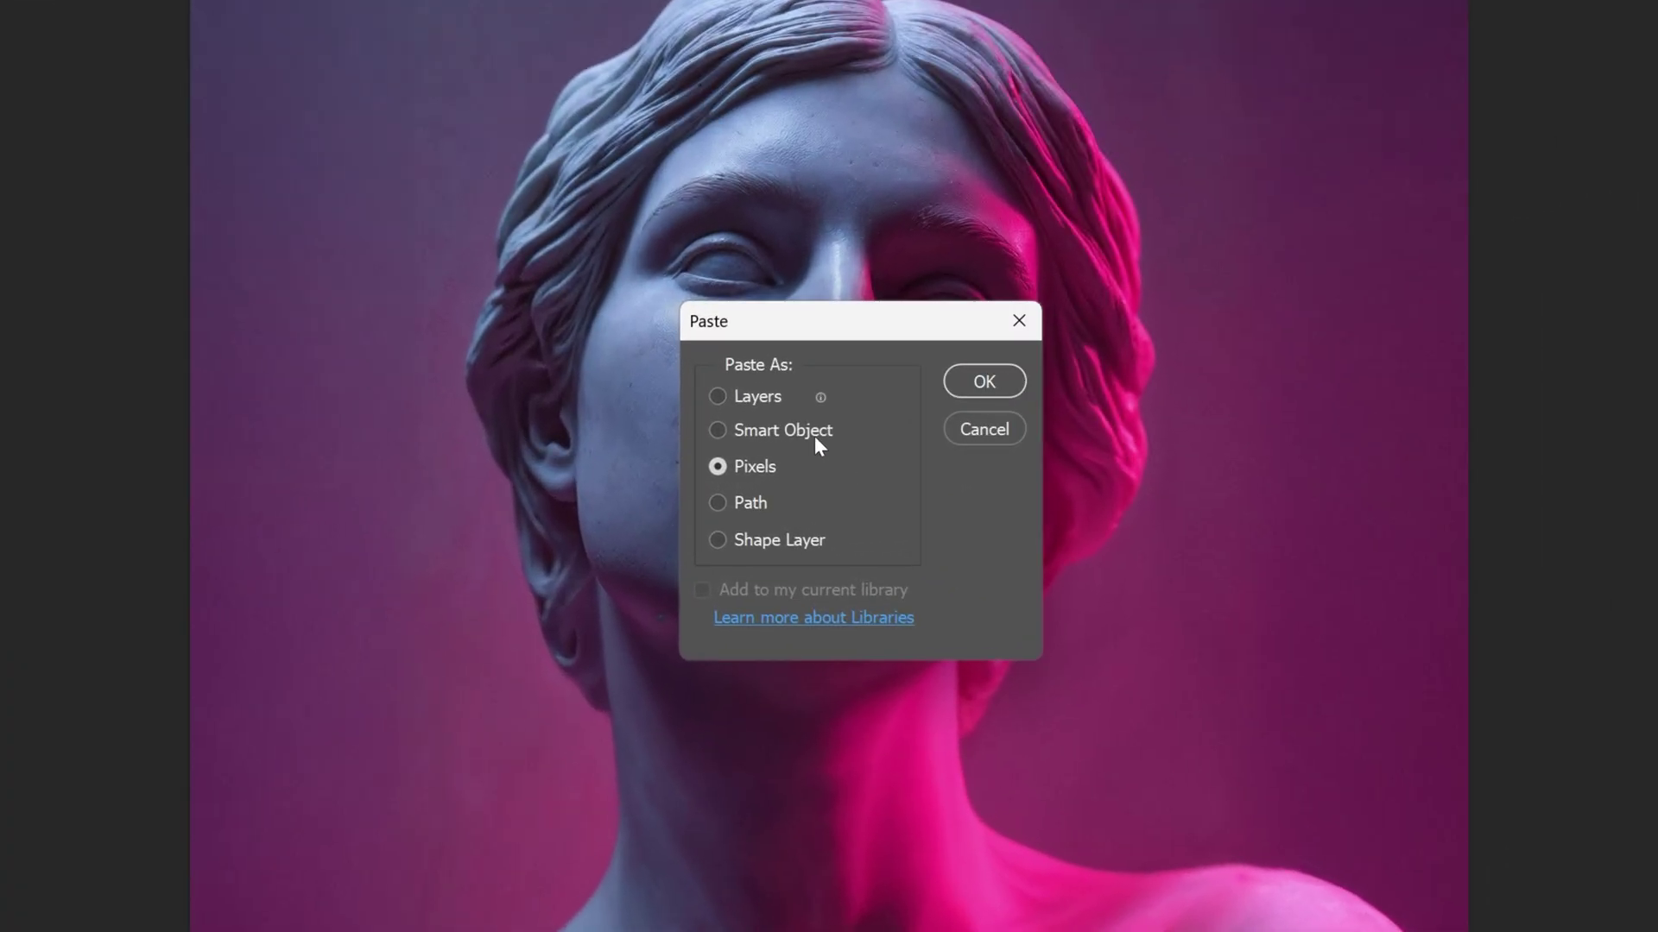
click(819, 432)
click(1006, 380)
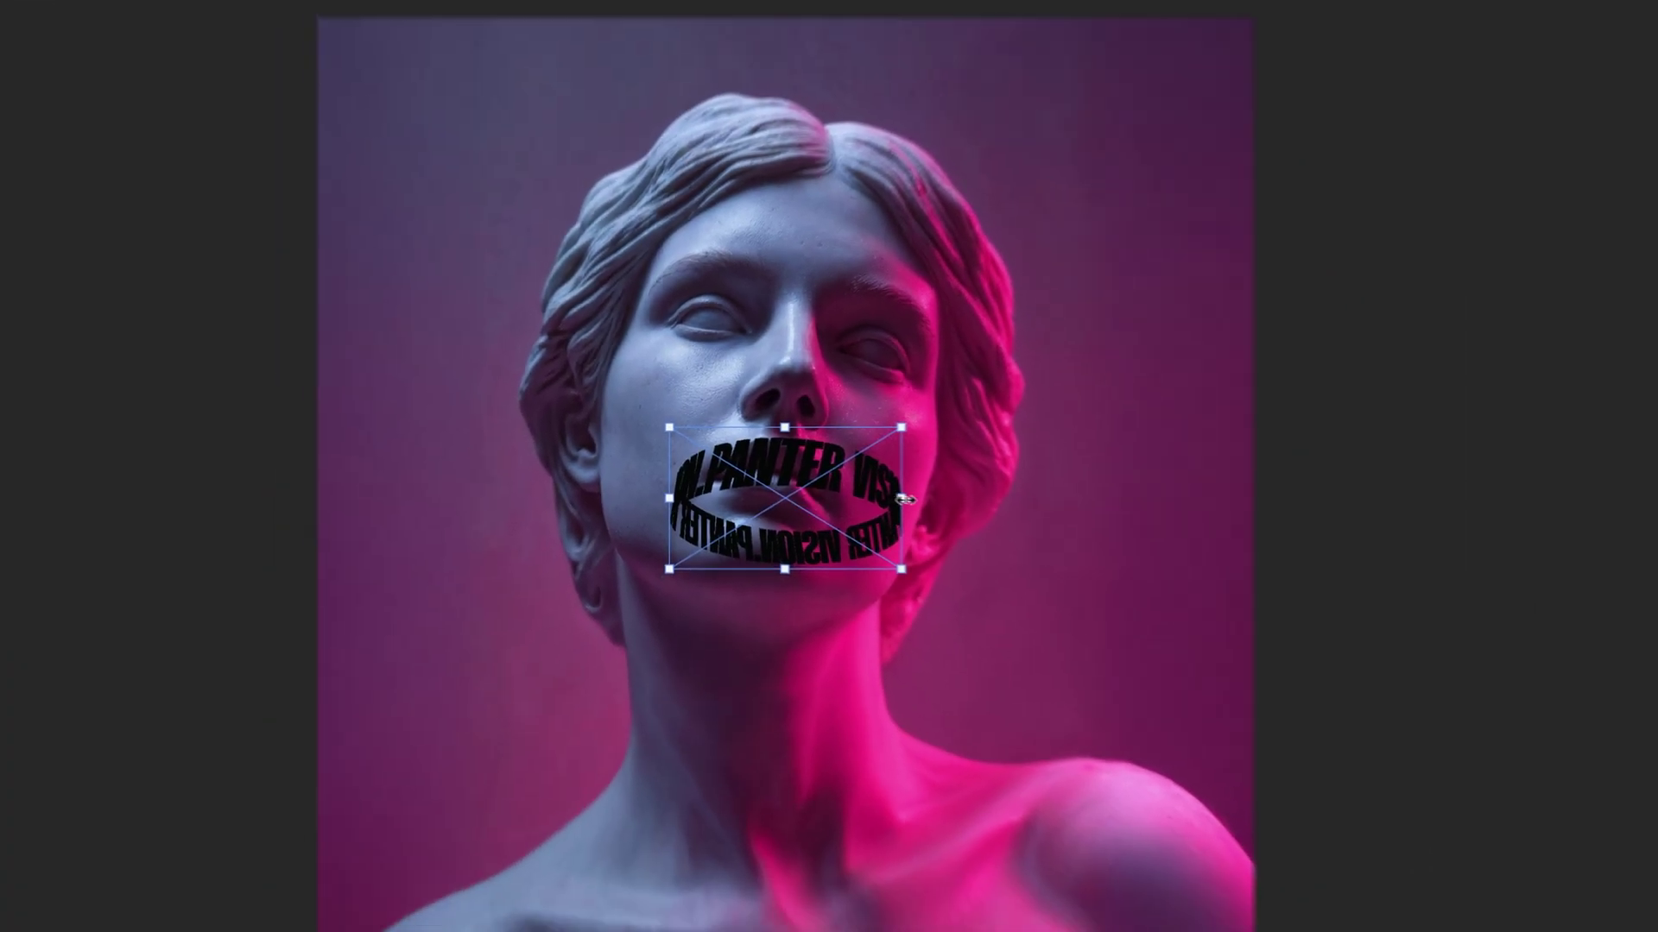
- Enlarge the ring to about 282% and raise it to encircle the statue's head
drag(987, 512, 1275, 574)
drag(1125, 524, 1105, 360)
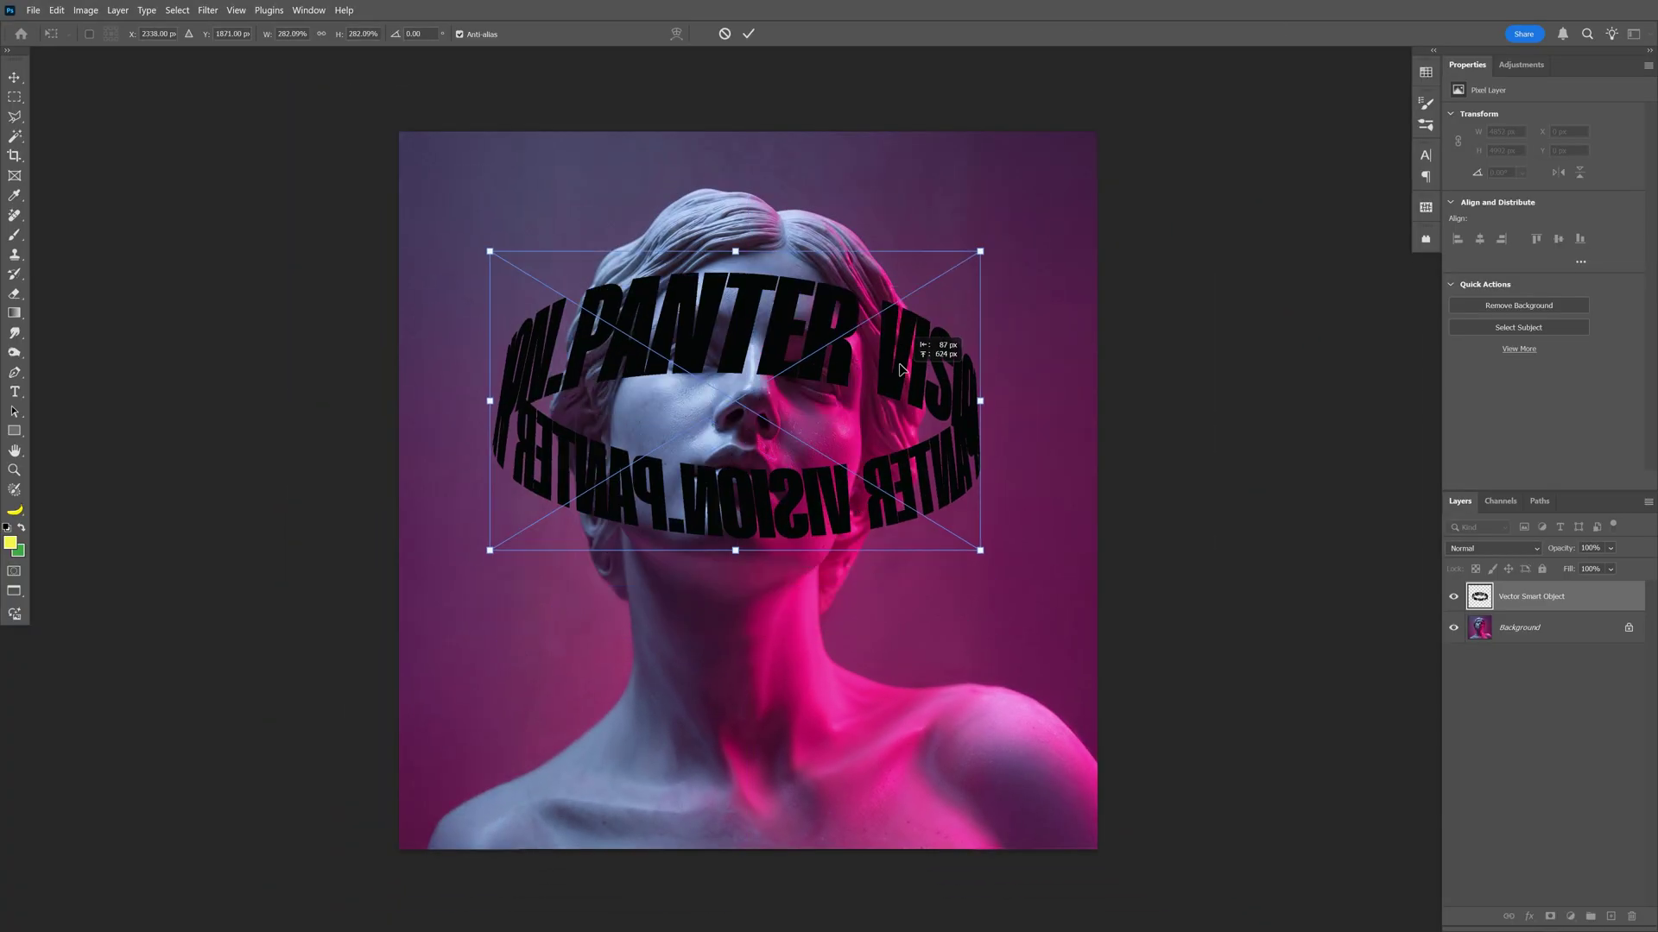
drag(900, 367, 895, 307)
key(Return)
key(ctrl+plus)
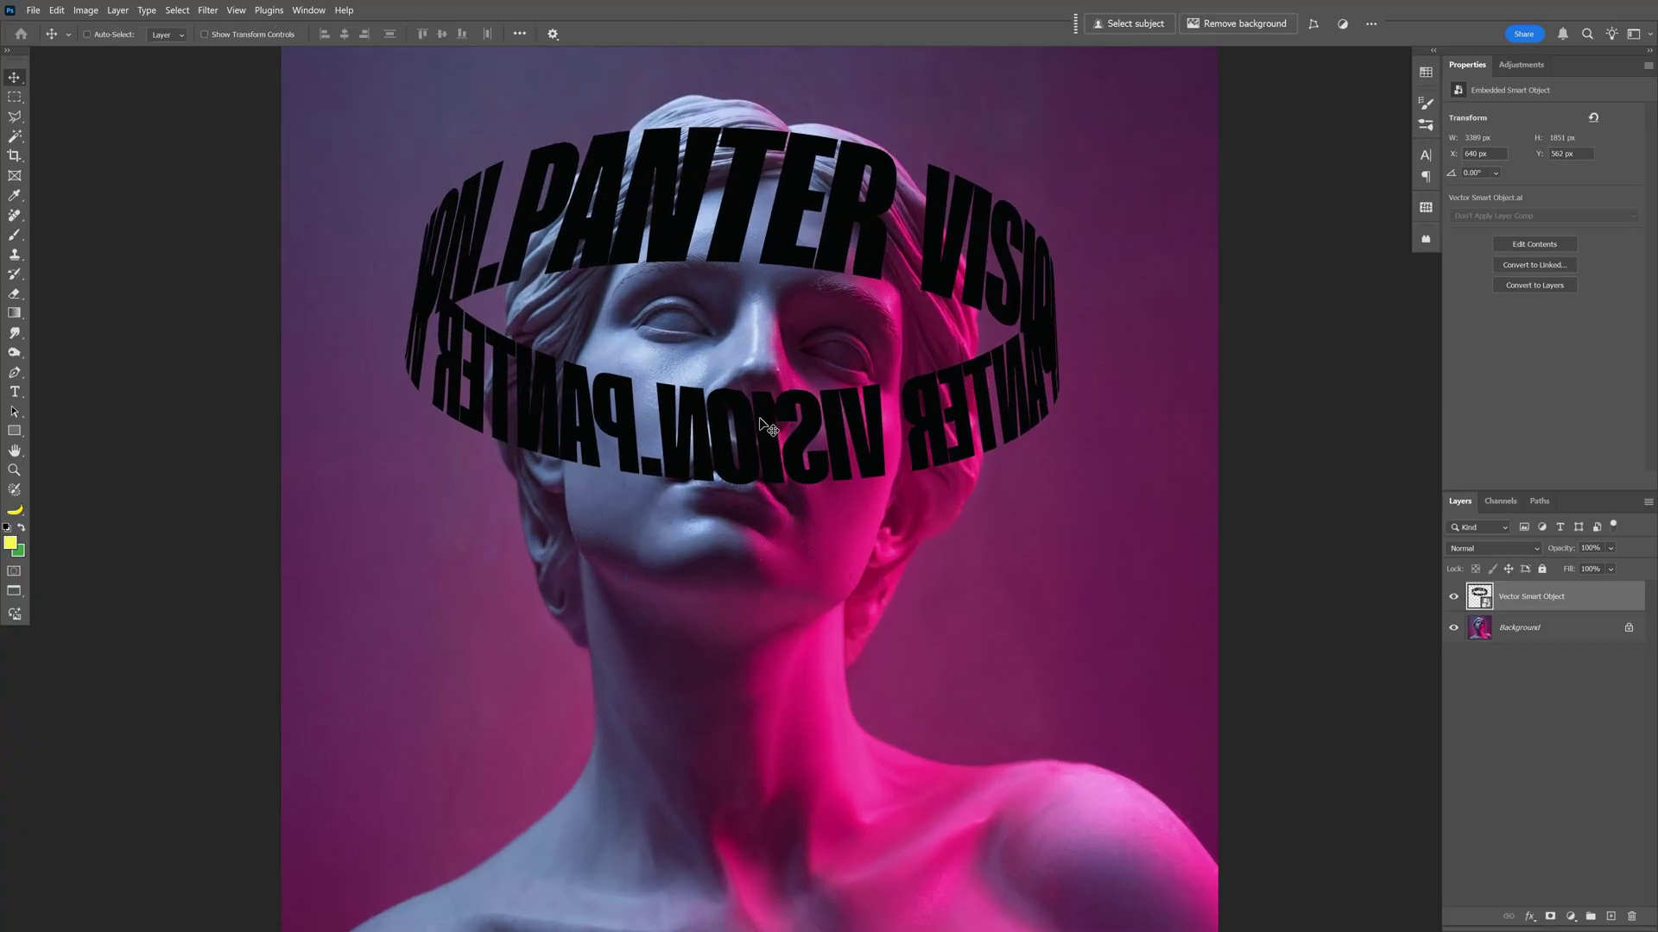
key(ctrl+plus)
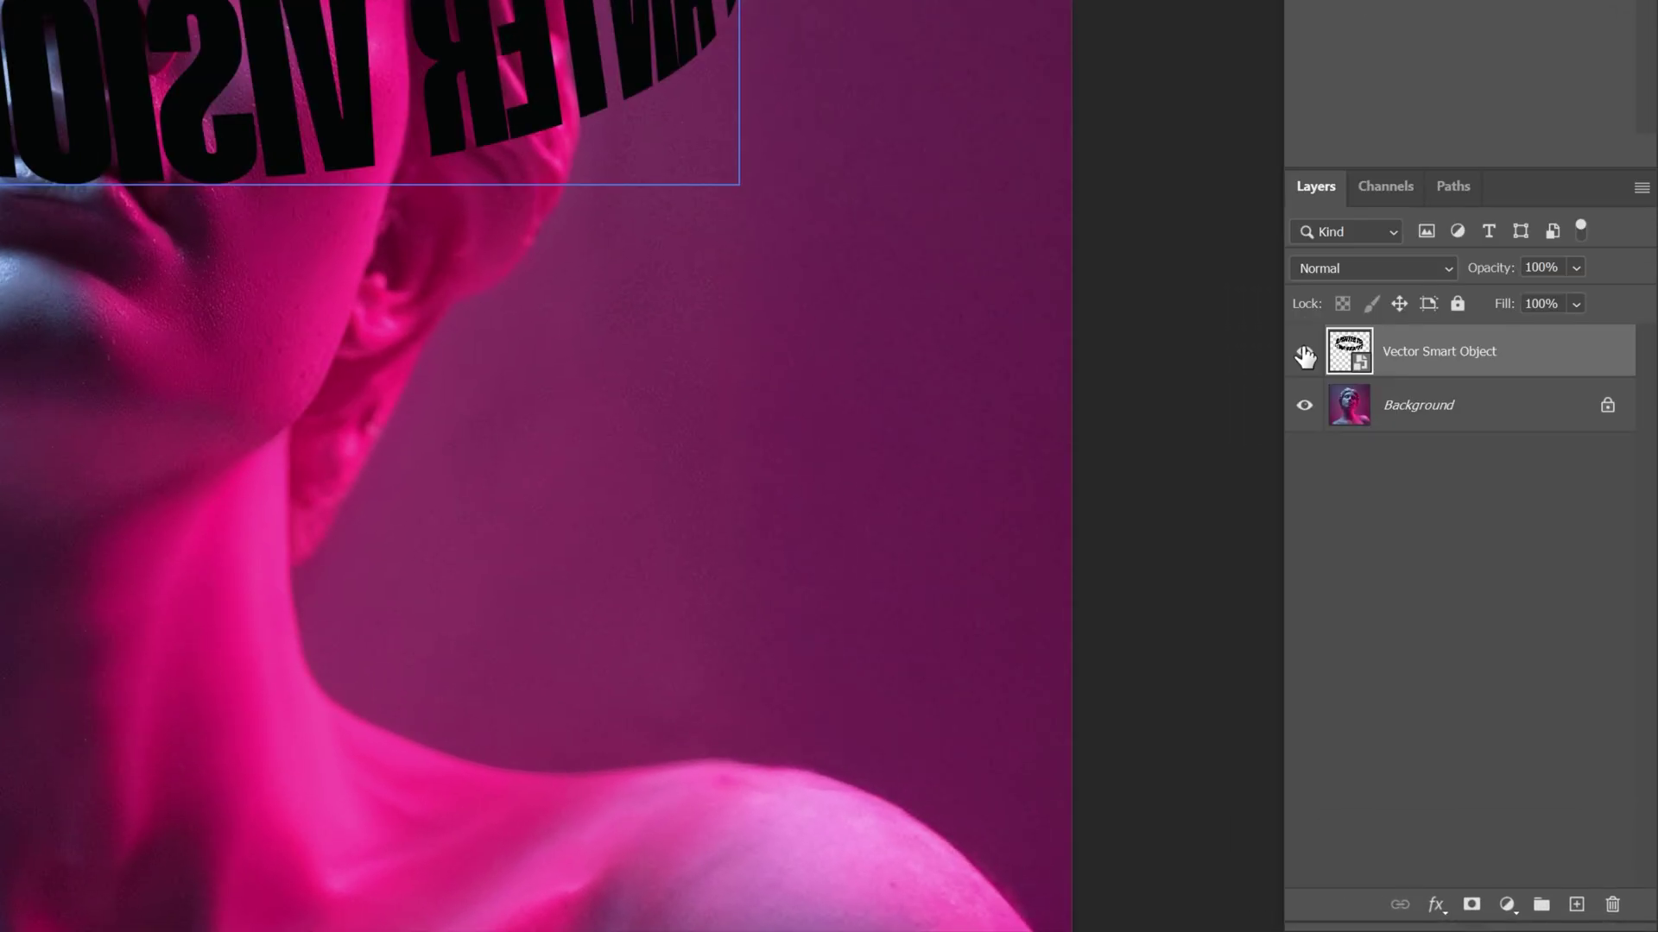
- Hide the ring layer and duplicate the Background layer
click(1451, 593)
click(1542, 631)
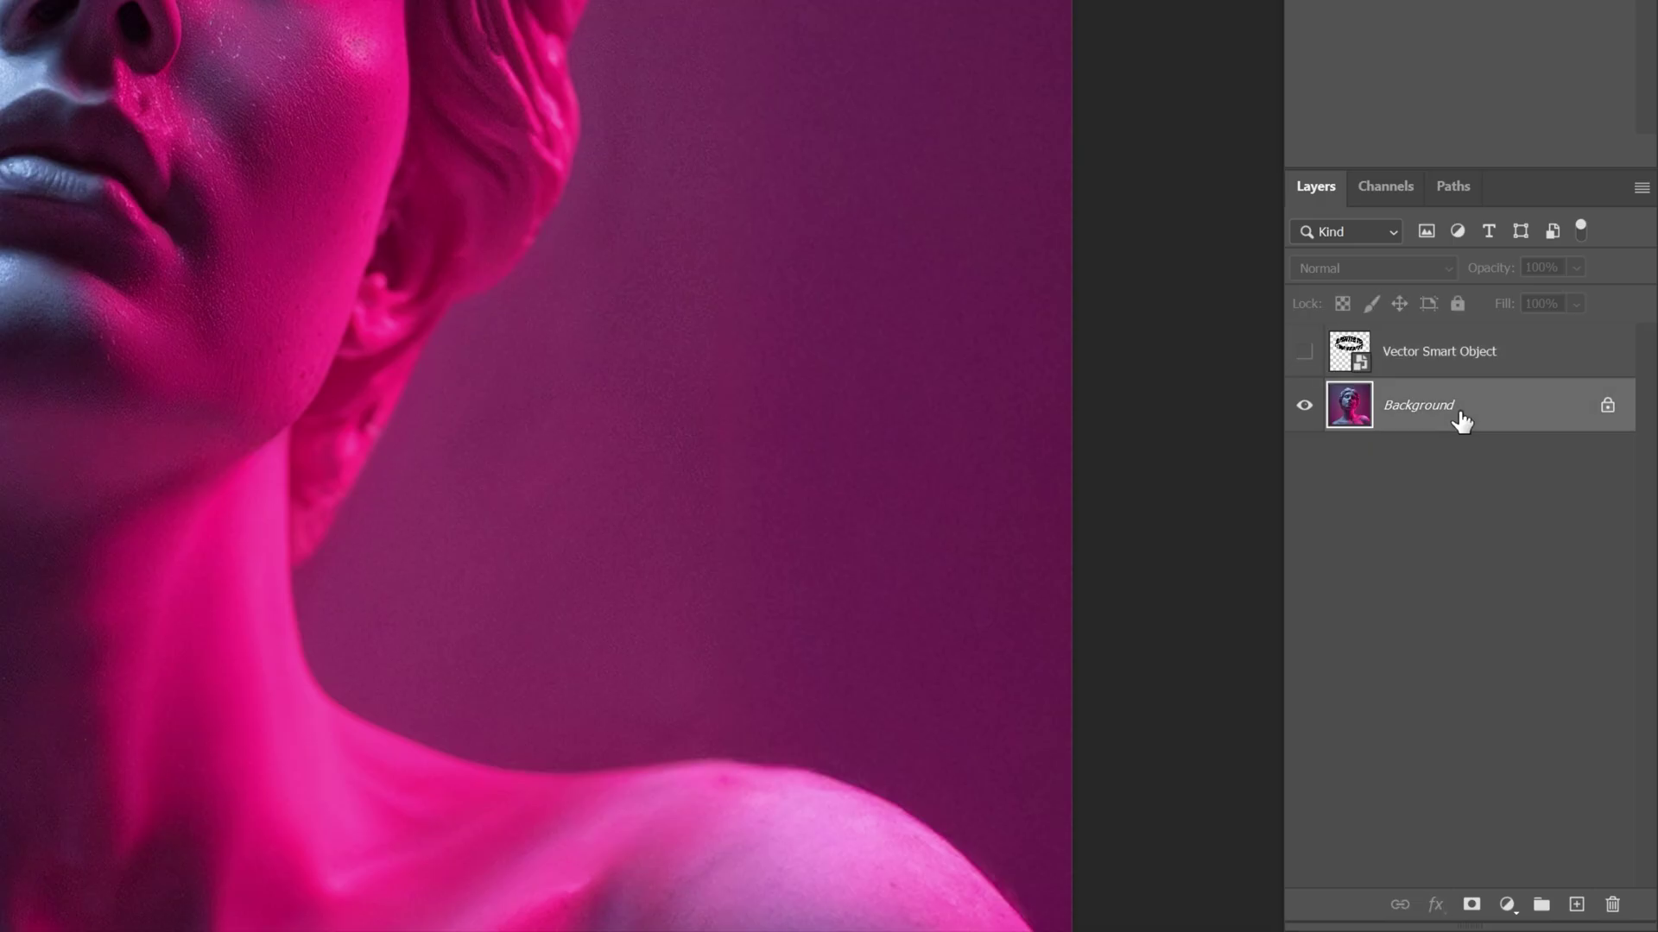
key(ctrl+j)
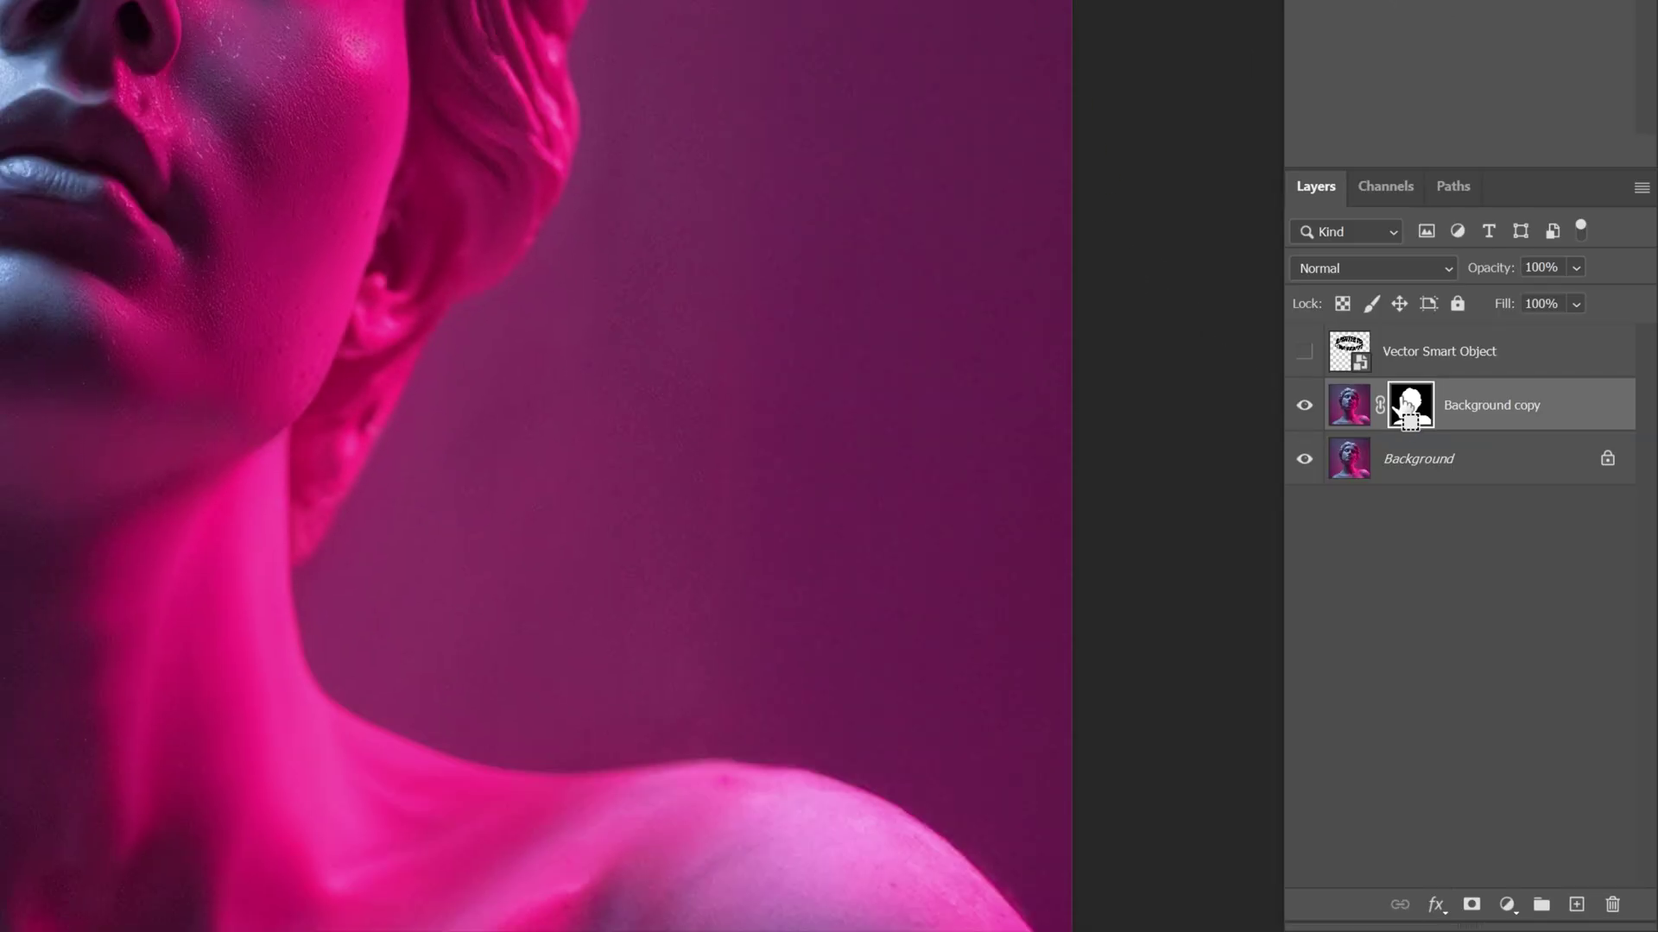
- Load the Background copy's statue mask as a selection and reactivate the visible ring layer
drag(1409, 403, 1410, 407)
ctrl+click(1410, 406)
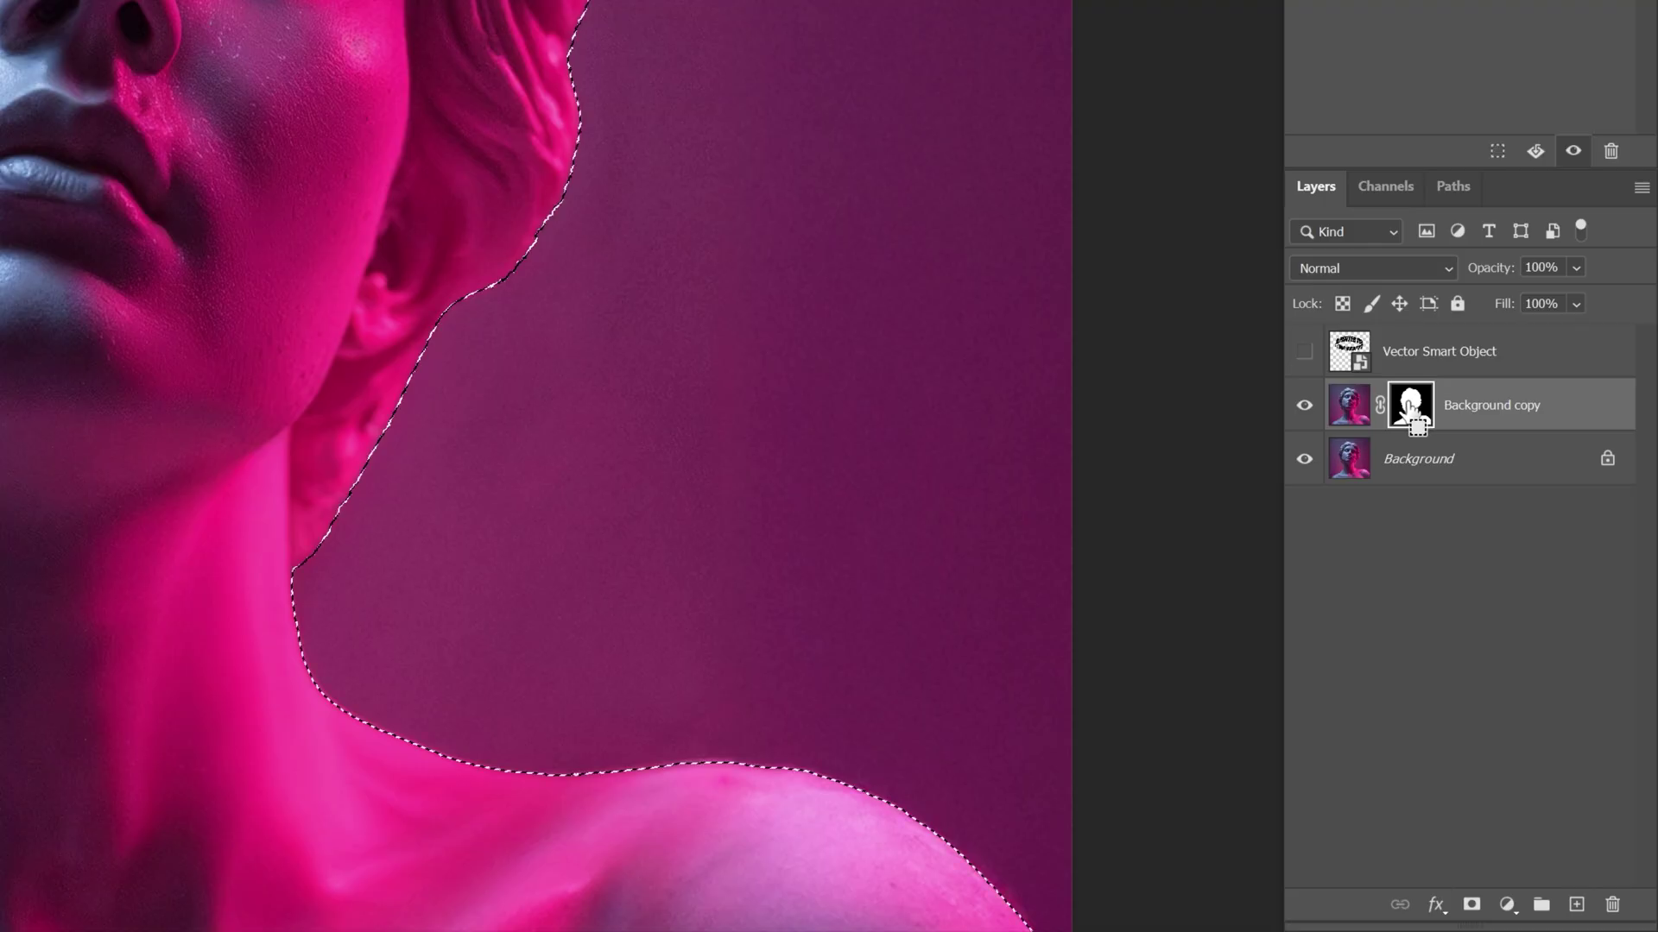
click(1305, 351)
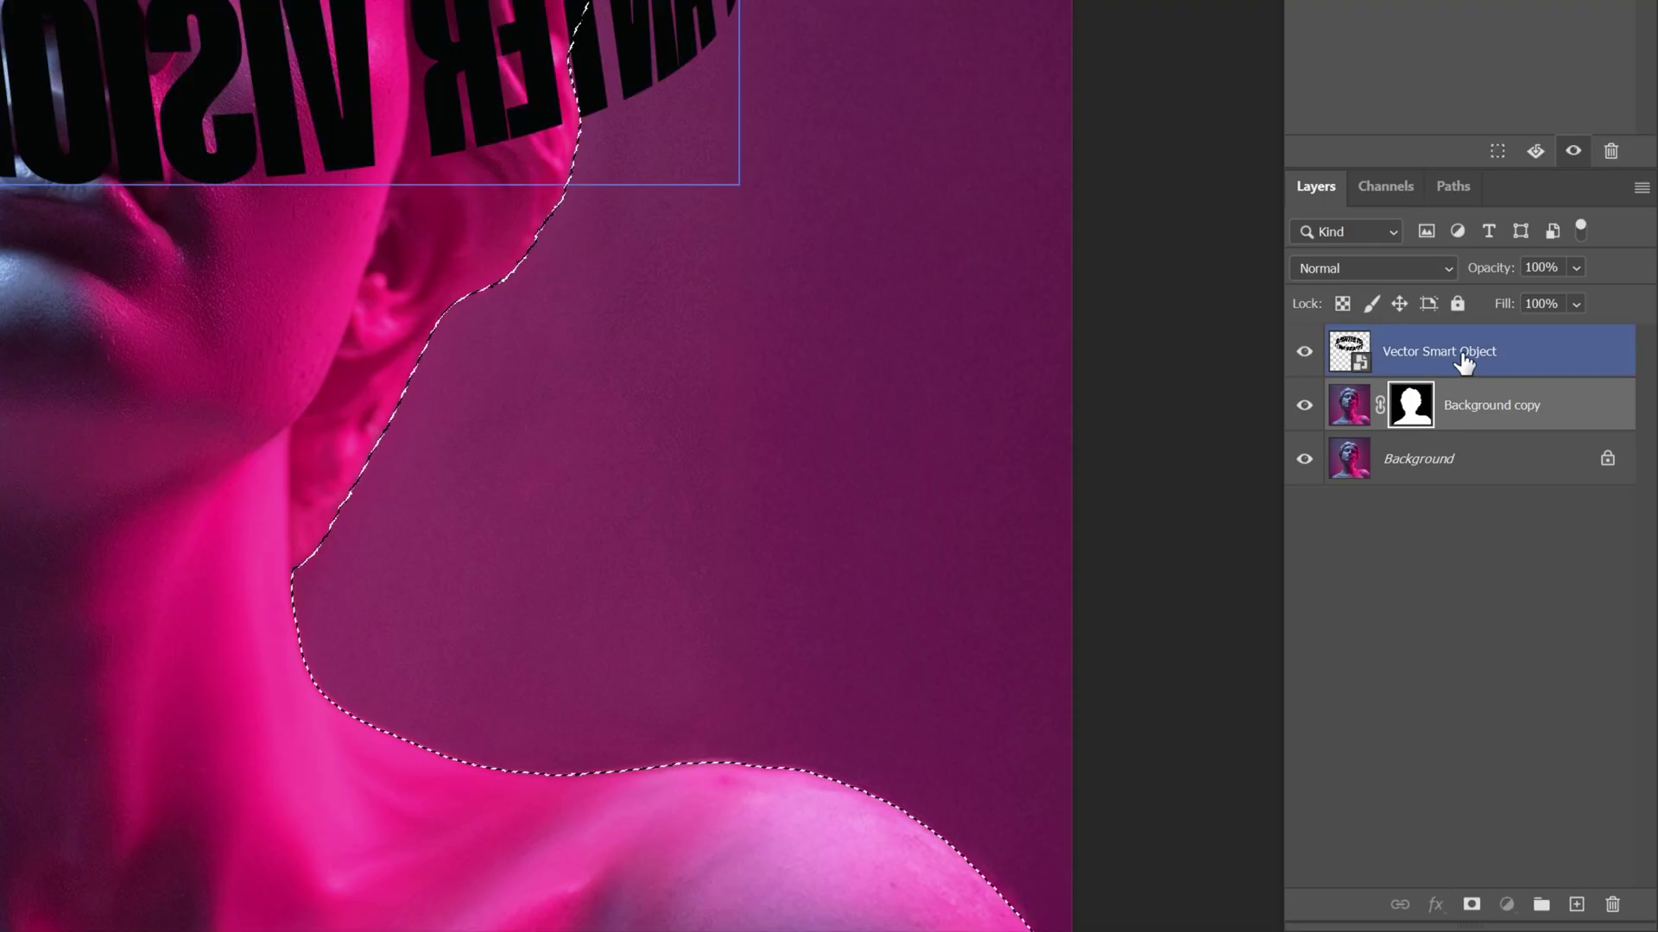
click(1458, 361)
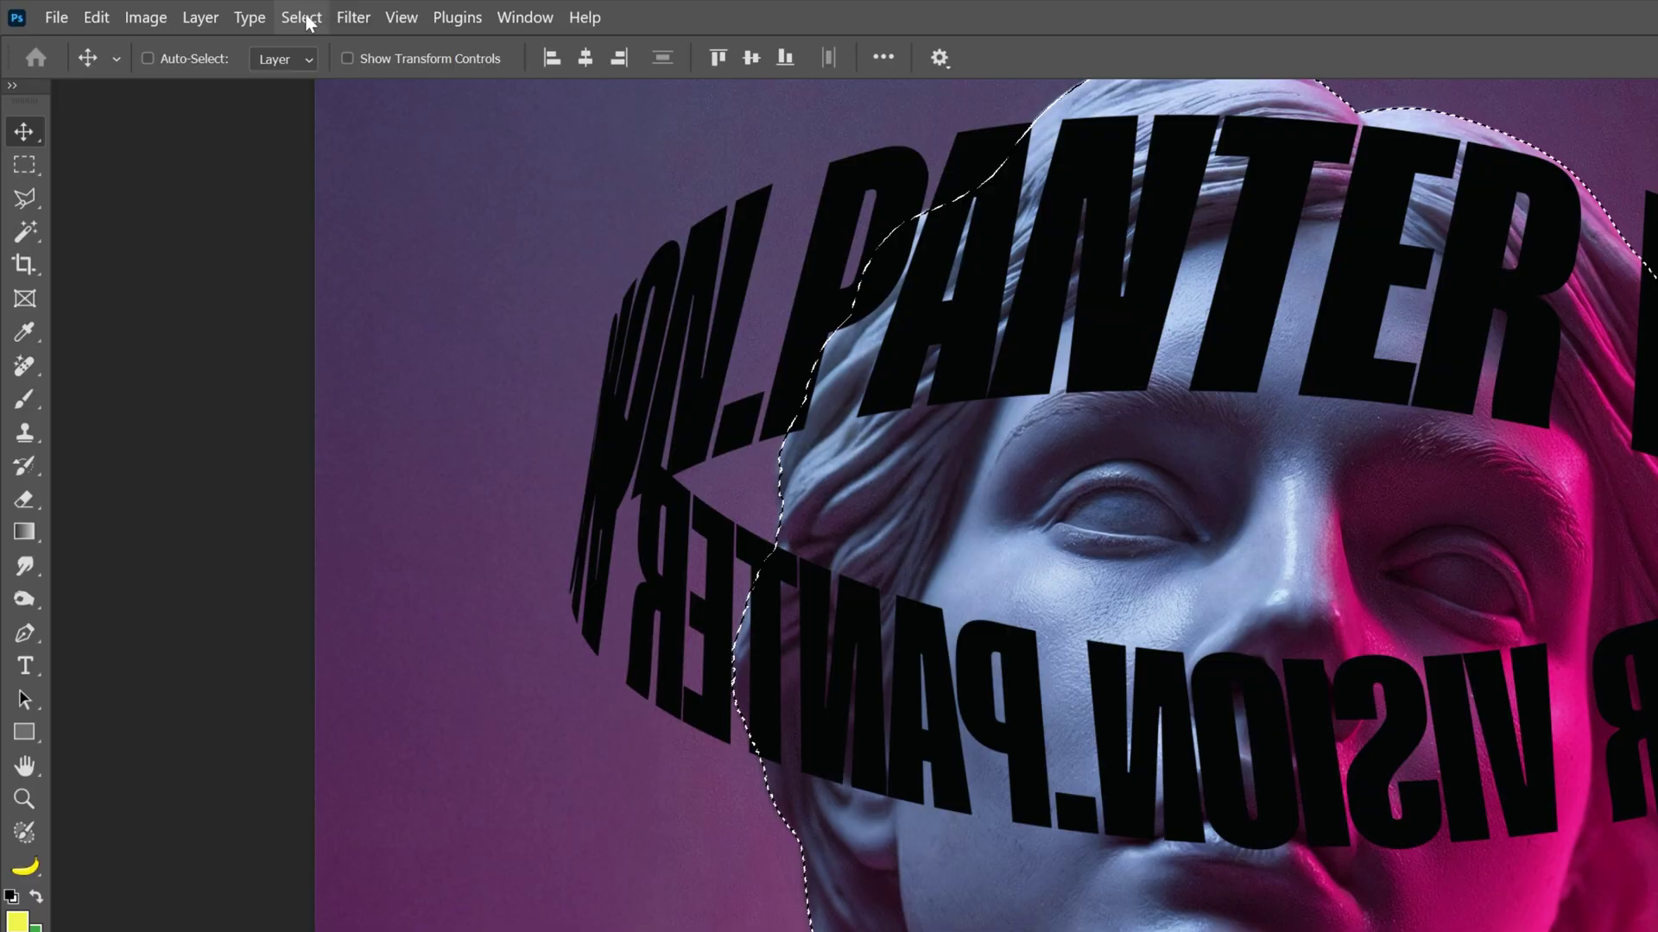
click(301, 17)
- Invert the statue selection and add it as a layer mask on the ring layer
click(363, 121)
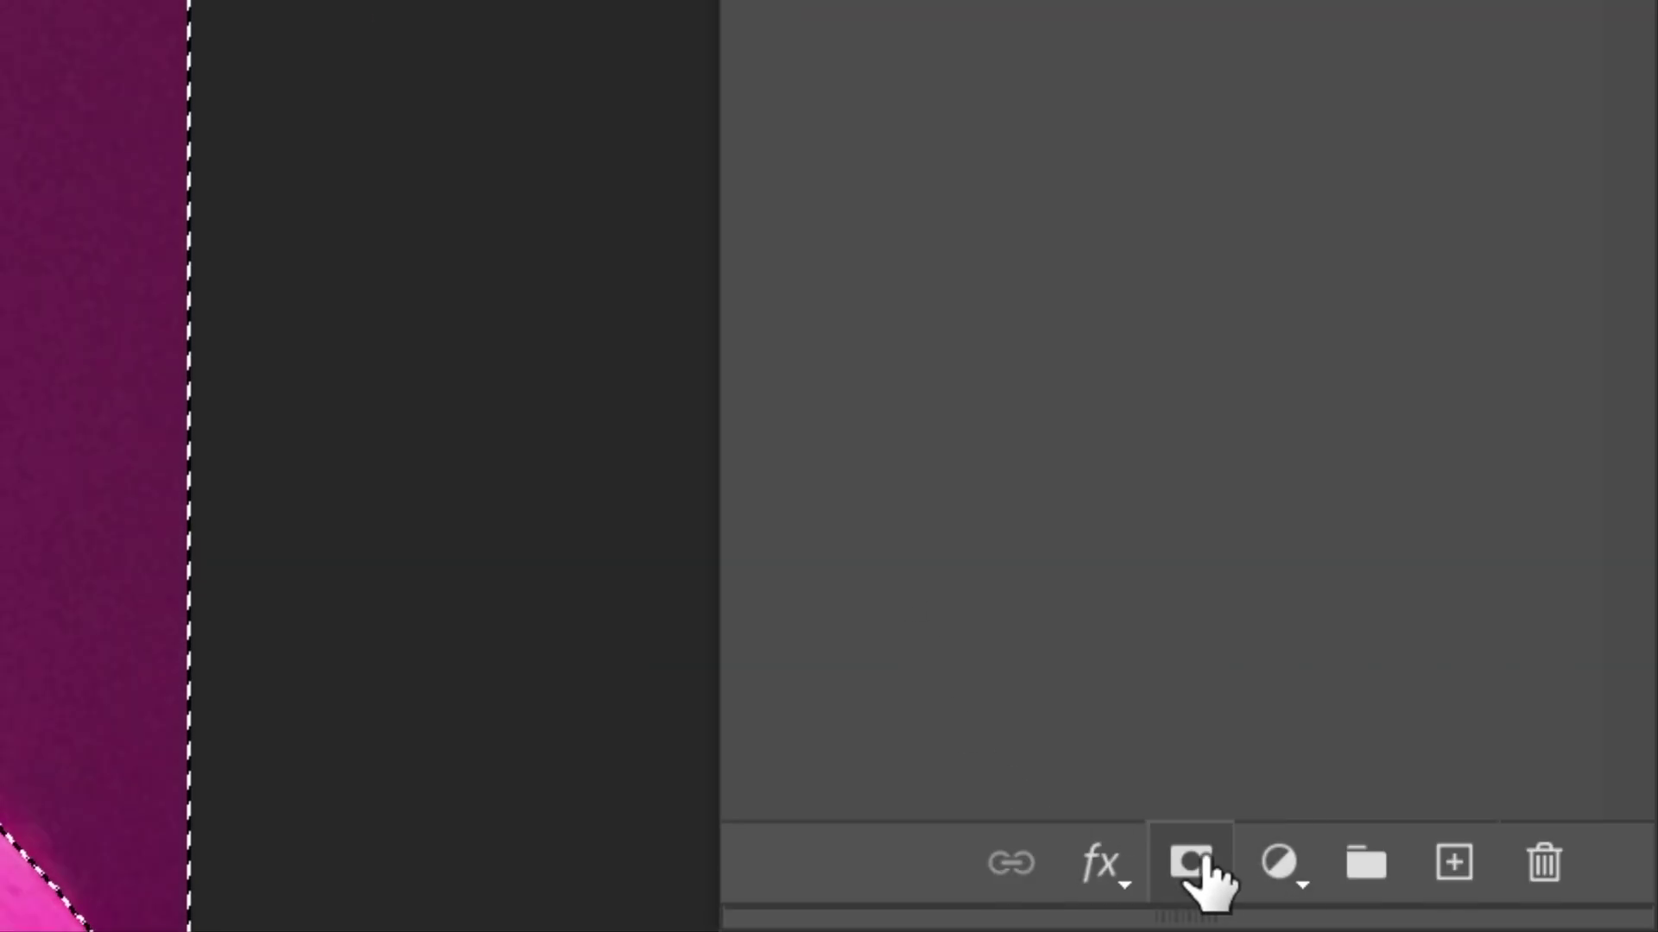
click(1191, 863)
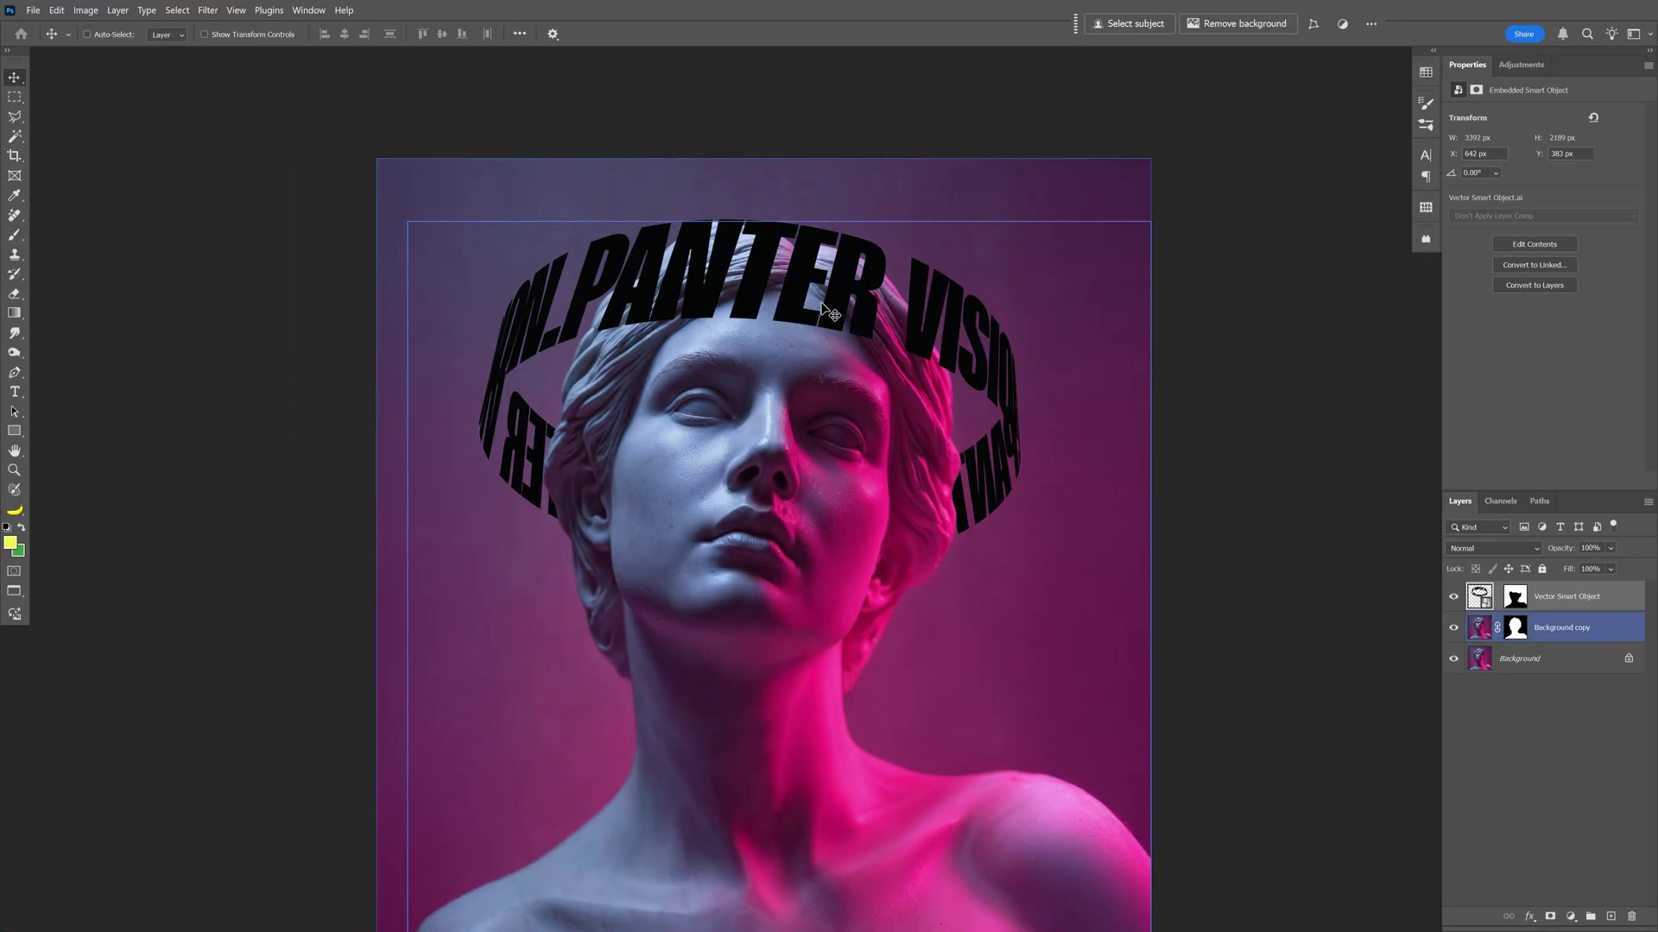
- Nudge the ring down and rotate it slightly to tilt it
mouse_move(815, 304)
mouse_down()
mouse_move(832, 327)
mouse_move(814, 323)
mouse_up()
key(ctrl+t)
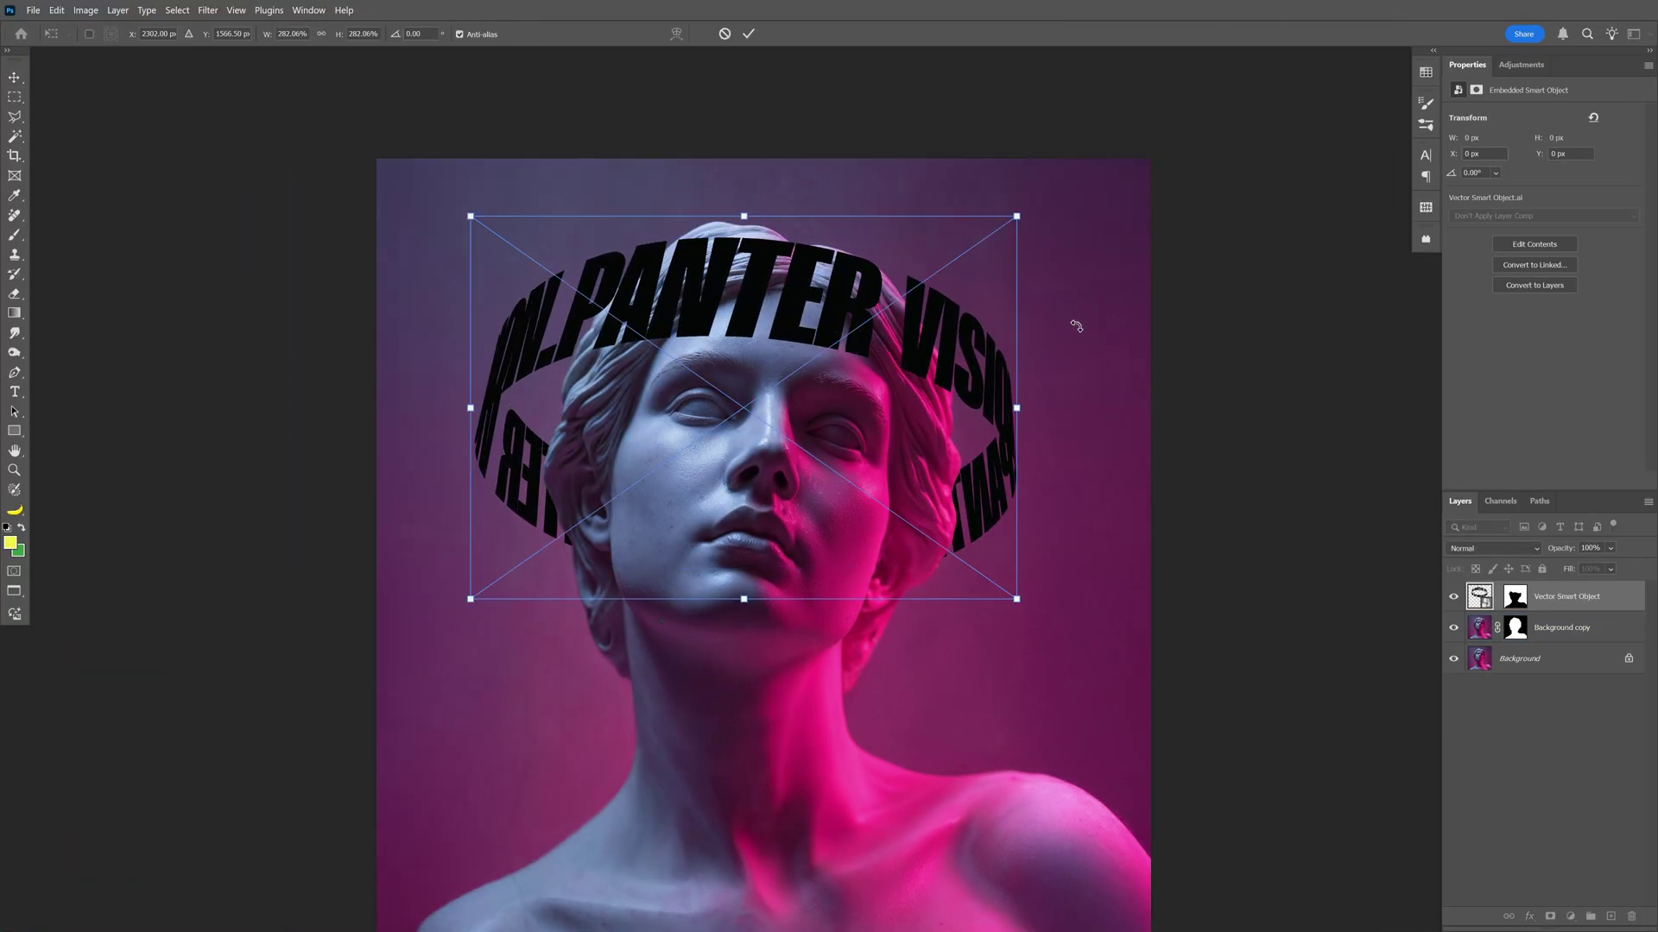
drag(1077, 327, 1084, 337)
key(Return)
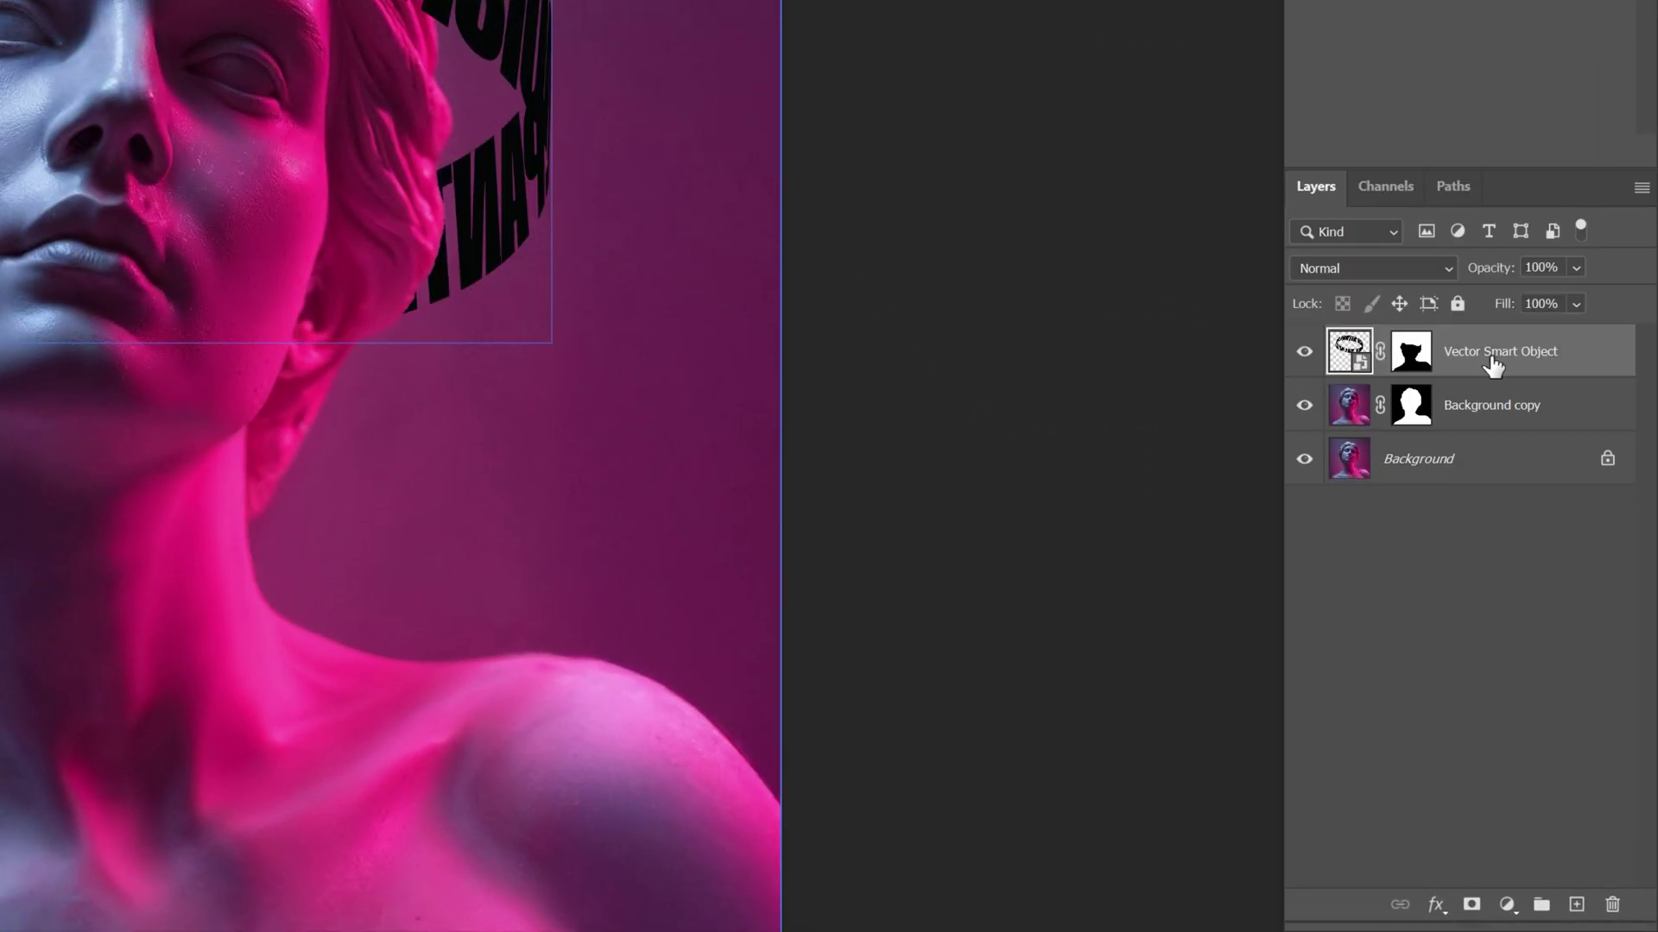
- Rename the ring layer TXT and duplicate it as TXT copy
double_click(1526, 483)
text(TXT)
key(Return)
key(ctrl+j)
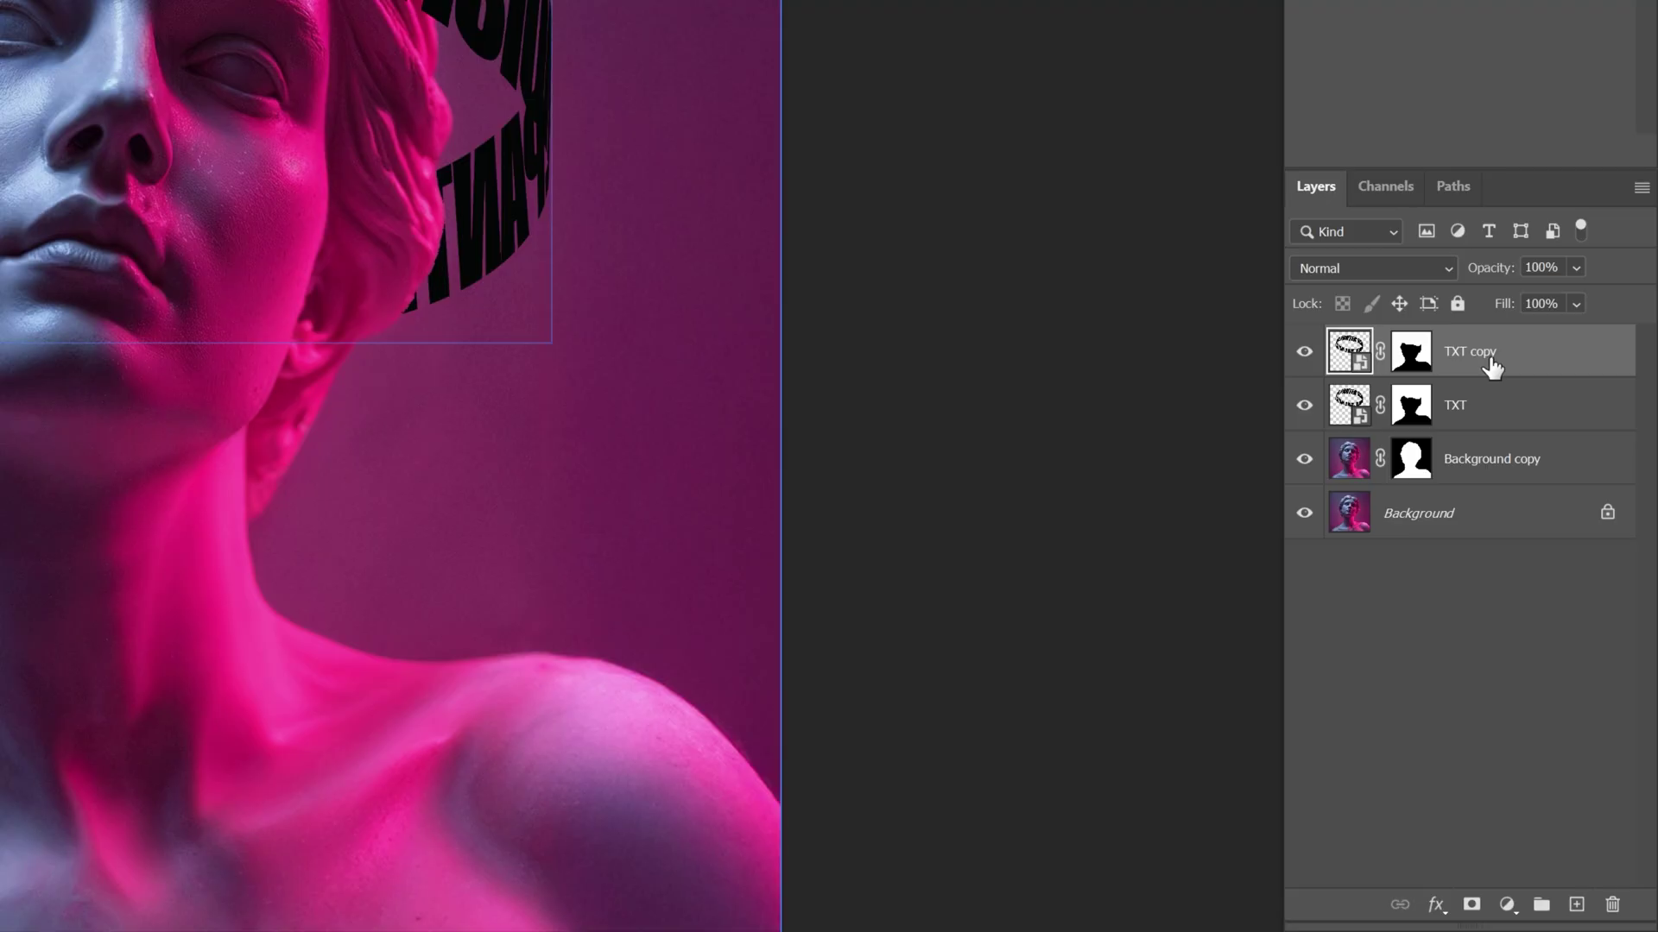
- Hide TXT and give TXT copy a yellow #fced43 Color Overlay at 100% opacity
click(1304, 406)
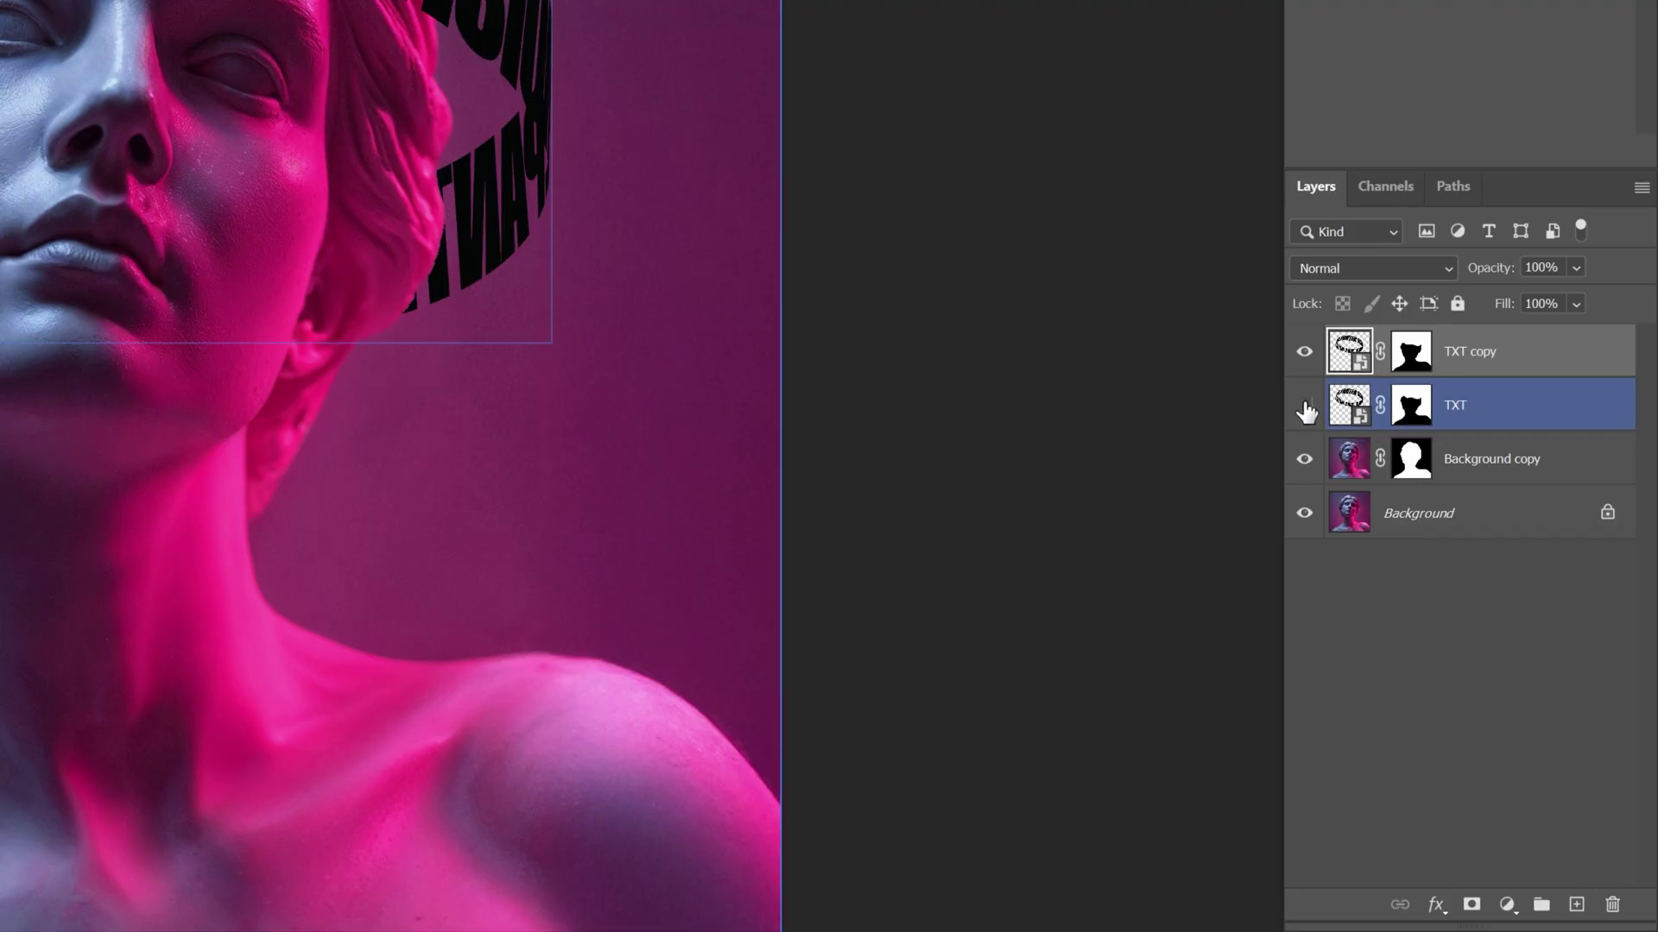
double_click(1539, 361)
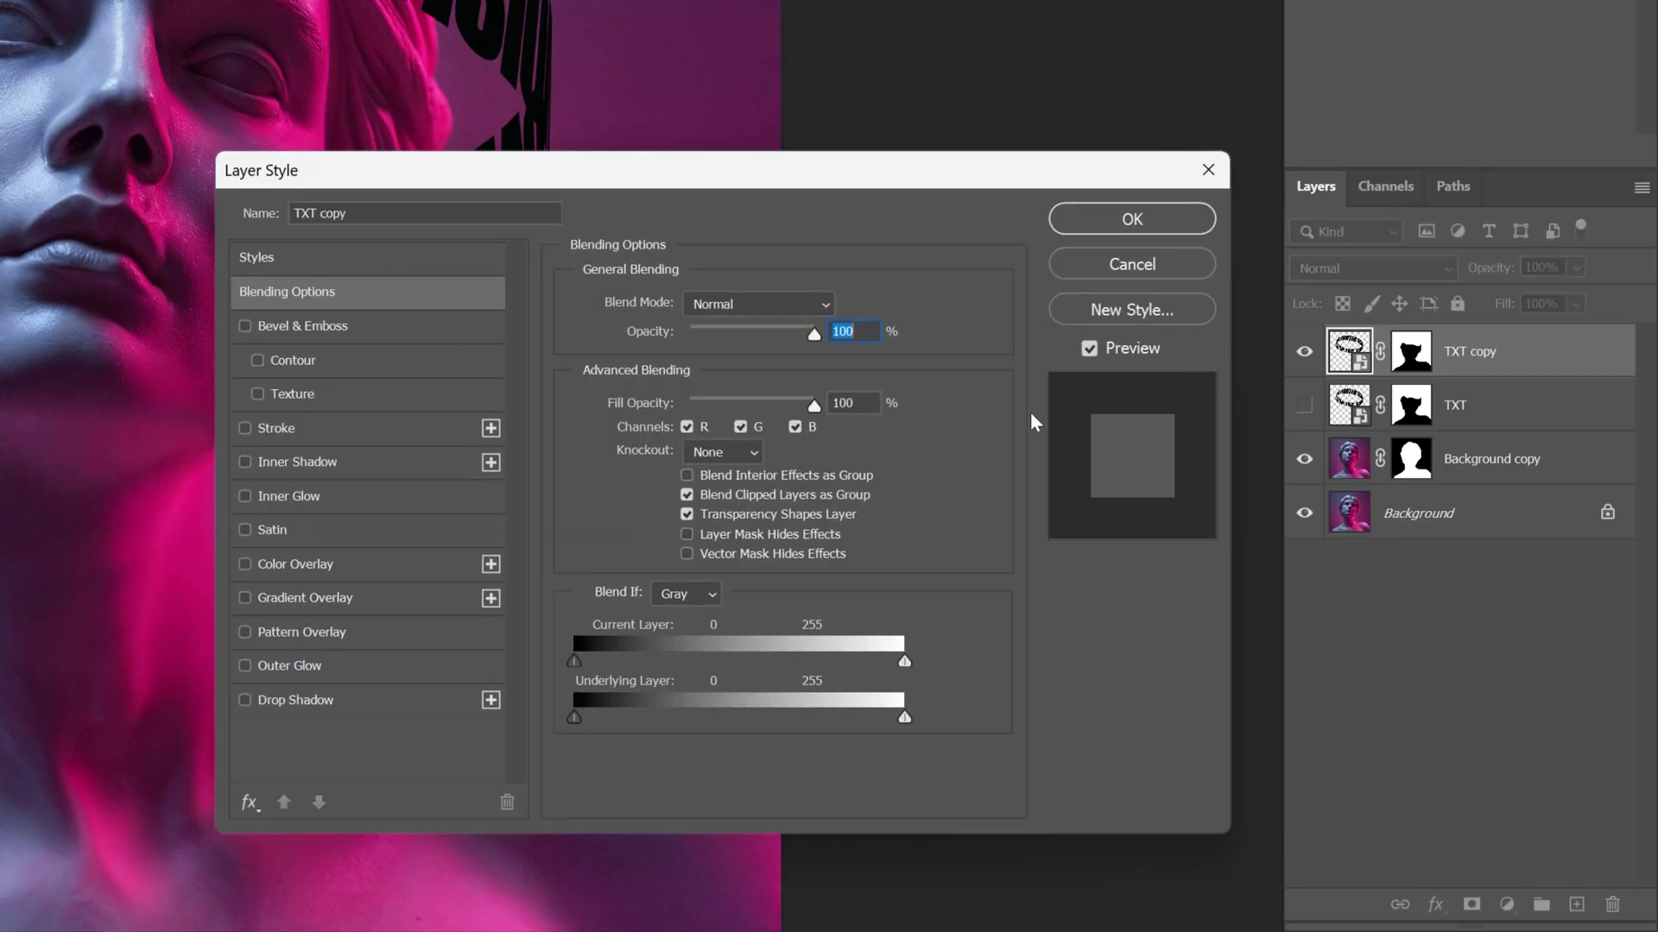
click(308, 564)
click(838, 306)
text(fff25c)
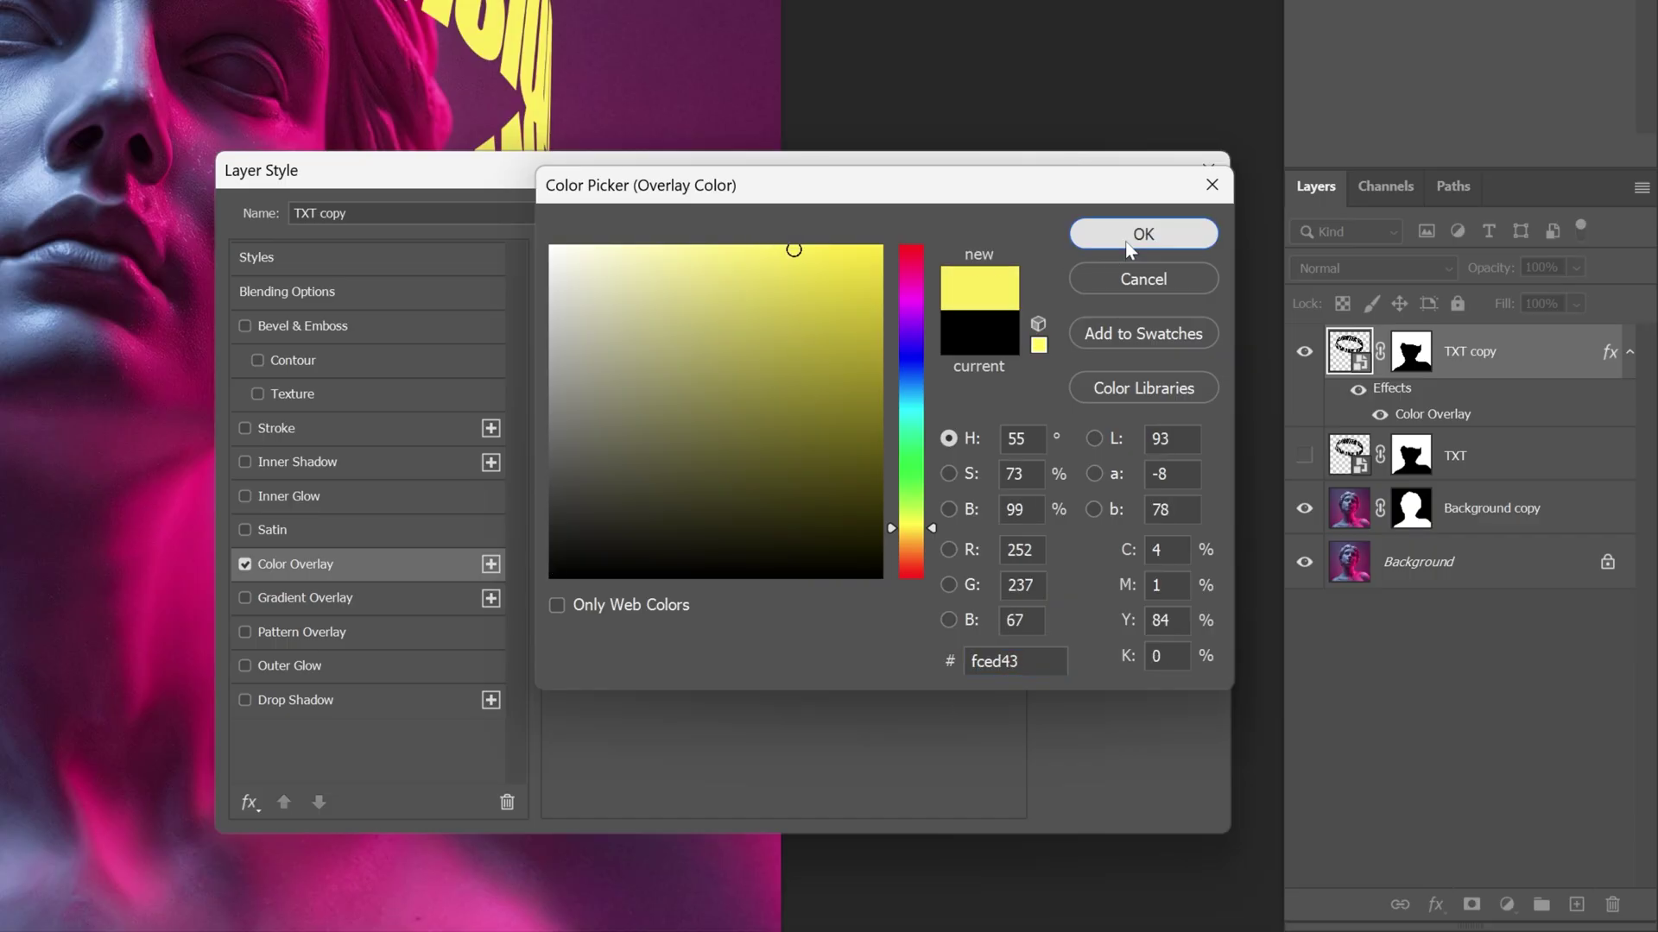
click(1077, 233)
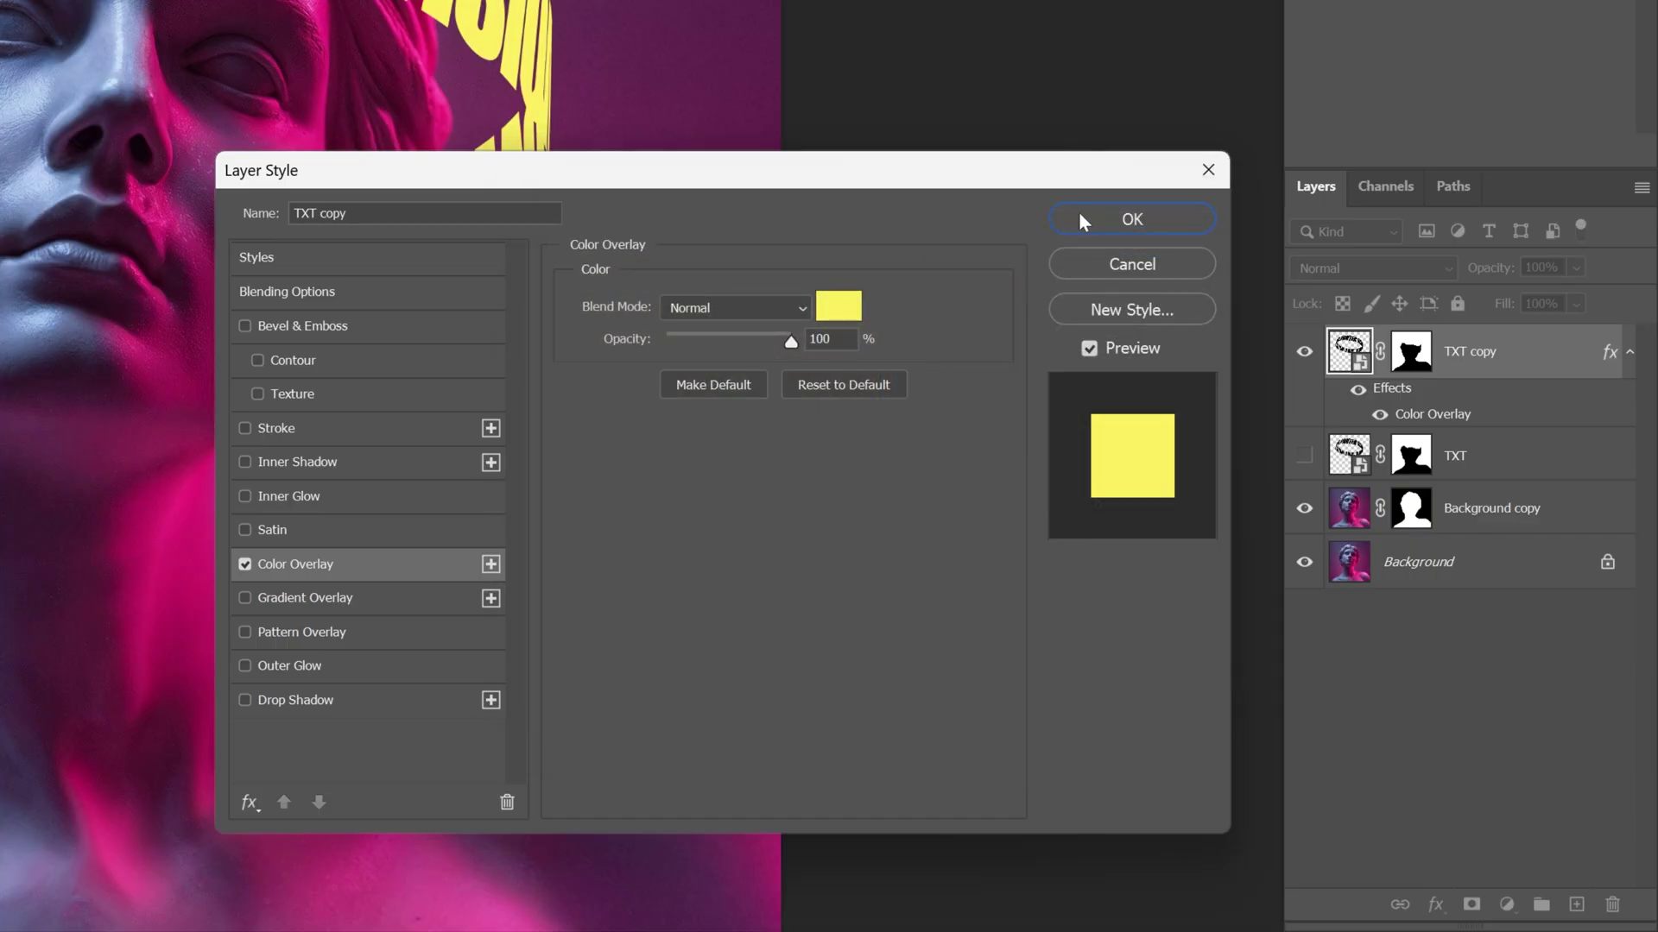
- Add a yellow outer glow to the text ring at 40% opacity with a 218 px size
click(306, 670)
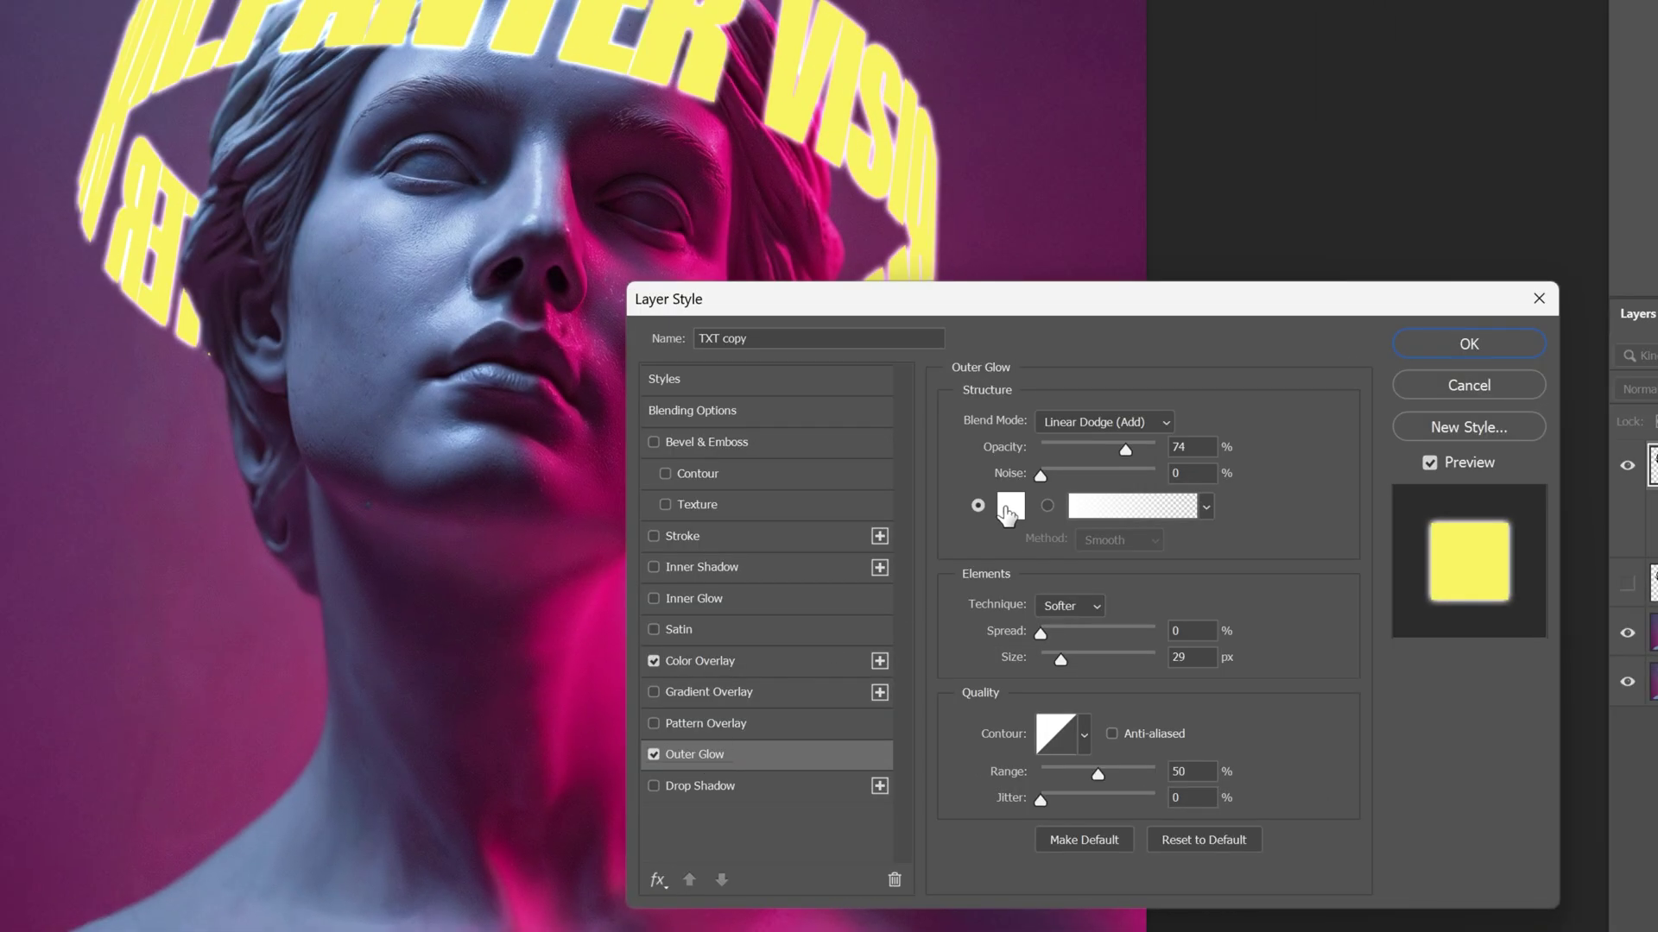
click(1008, 509)
text(fcf145)
click(1513, 358)
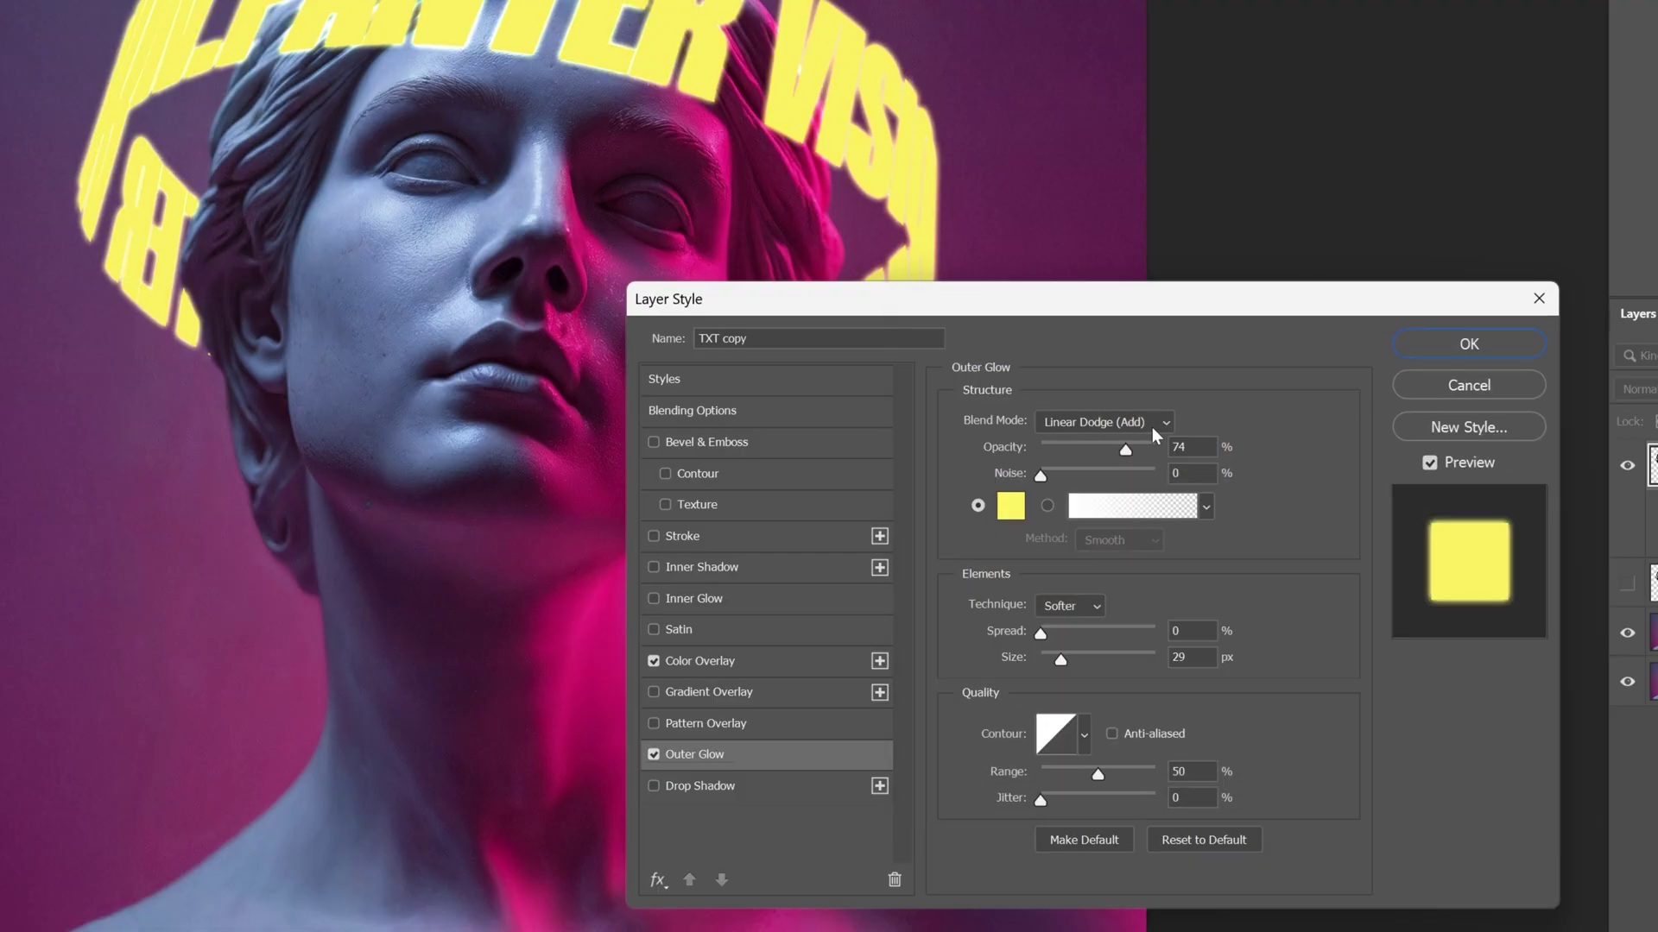
click(1190, 446)
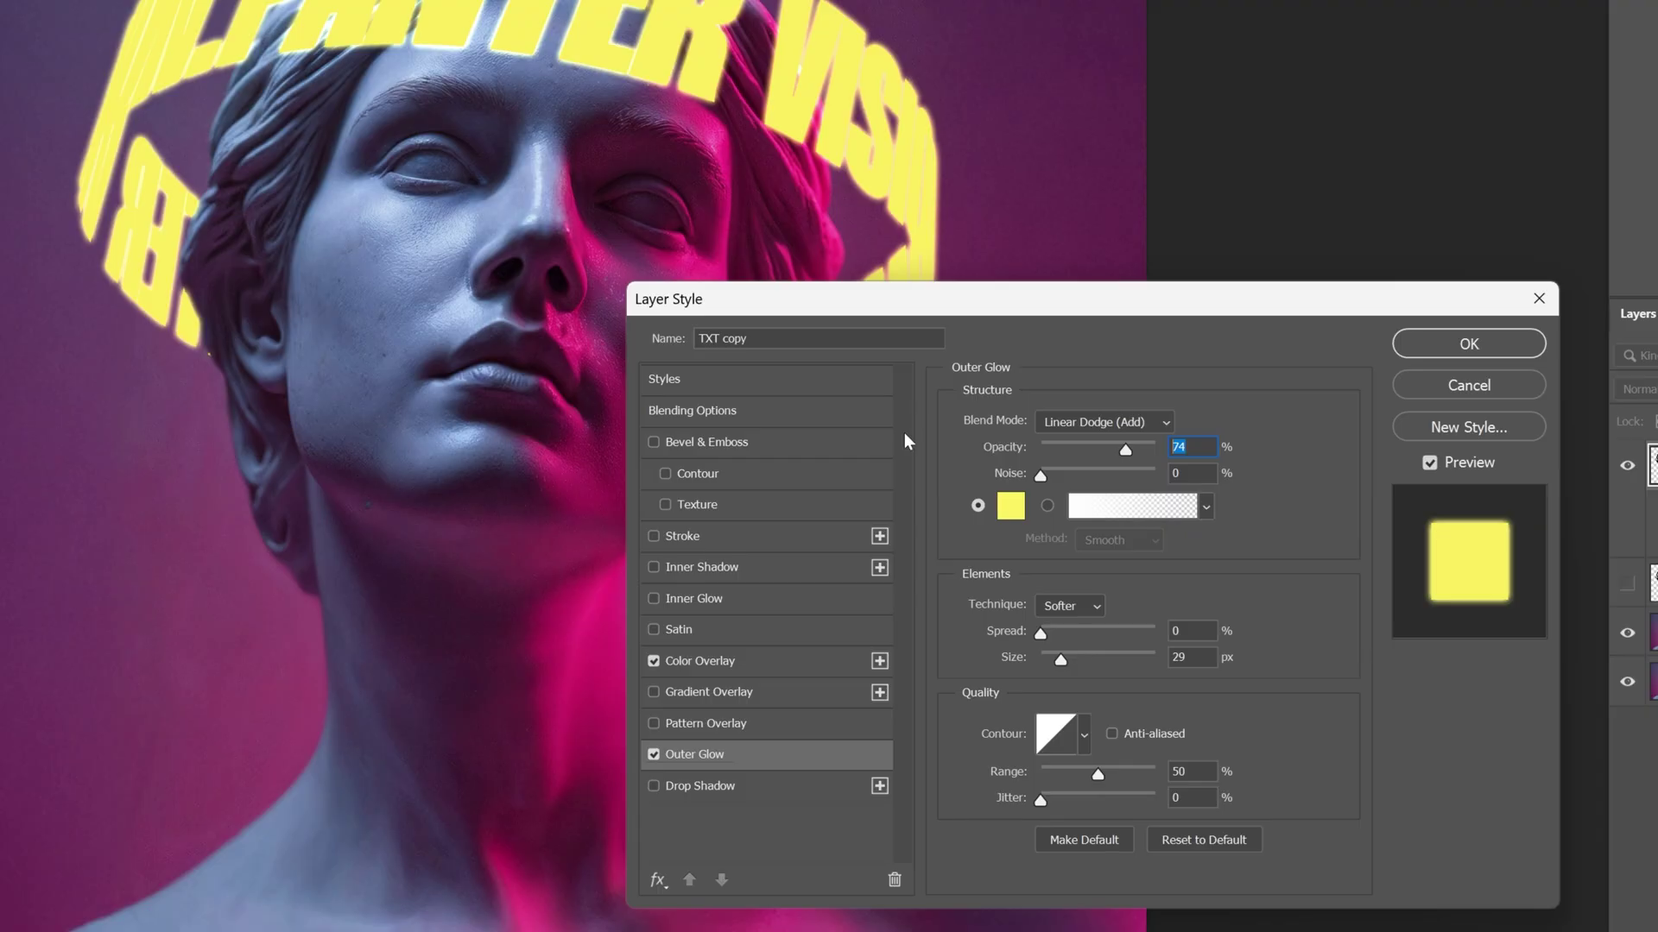
text(40)
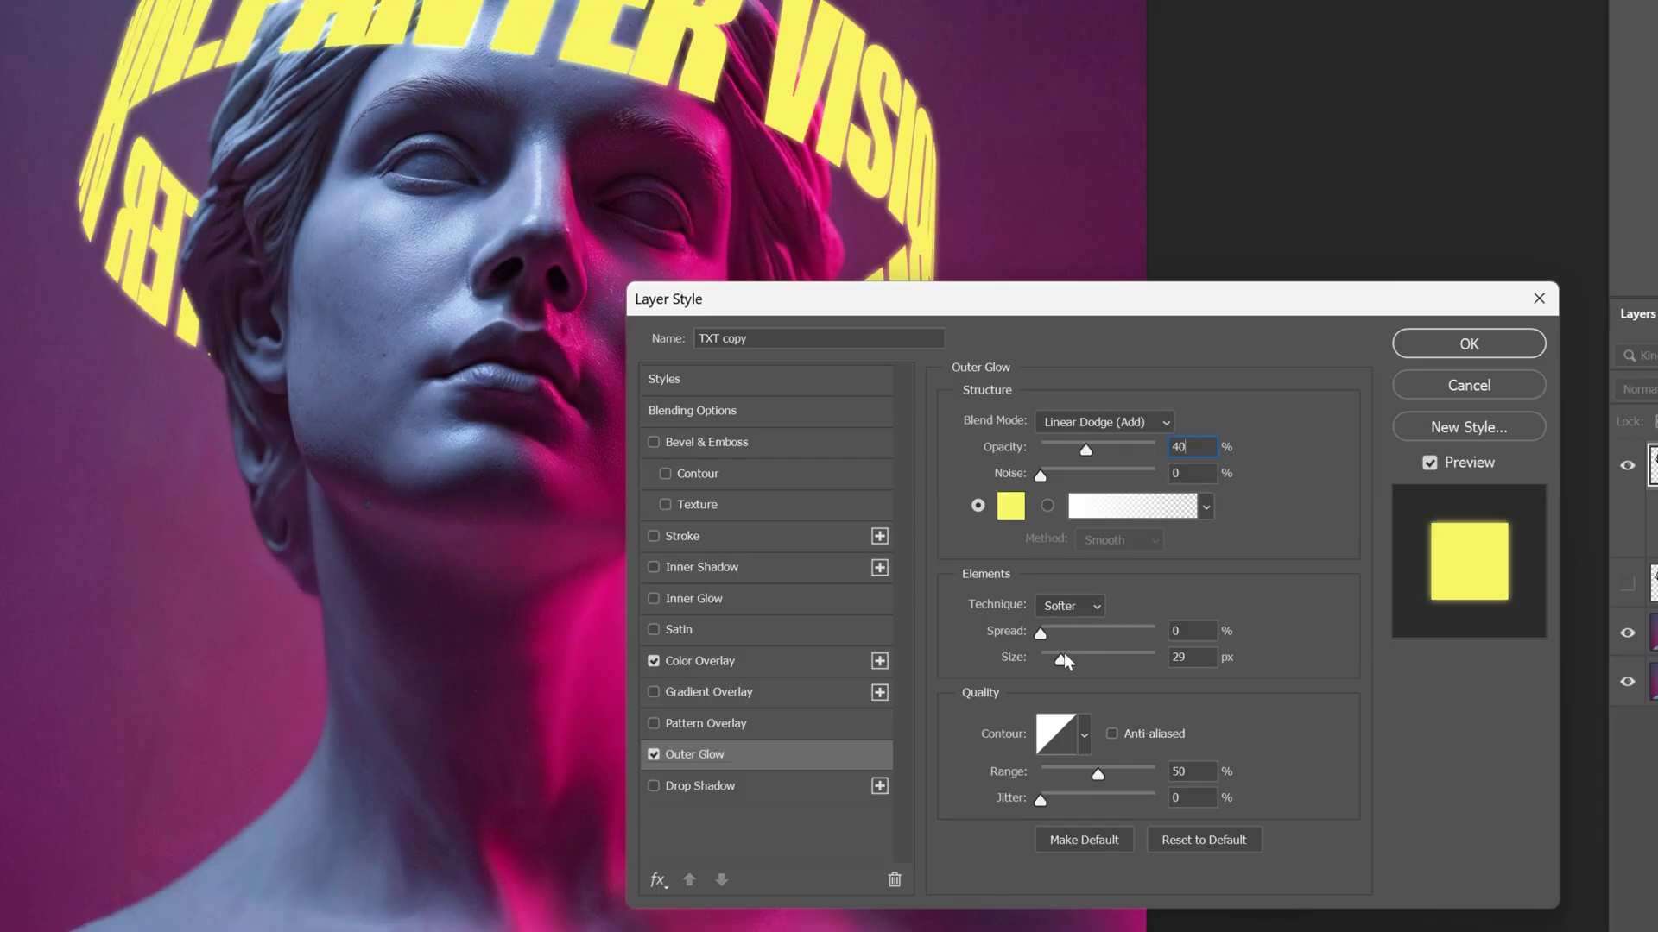
drag(1065, 653, 1143, 656)
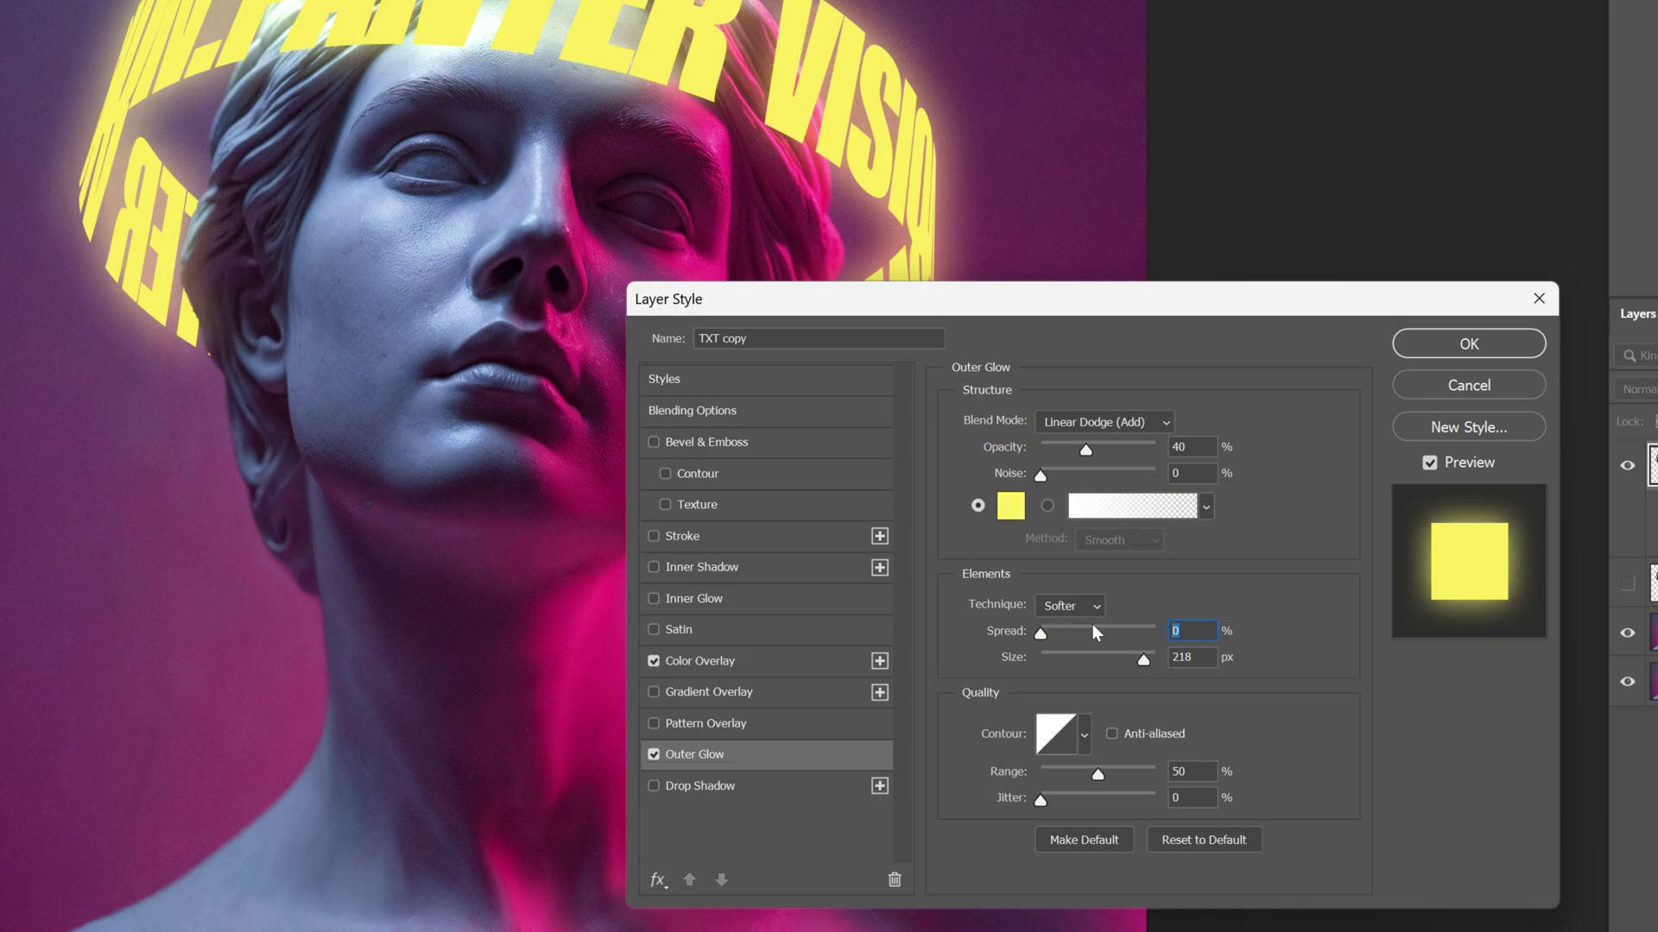
- Add a yellow #fced40 drop shadow to the text in Normal mode at 13% opacity
click(719, 785)
click(1200, 424)
text(fced40)
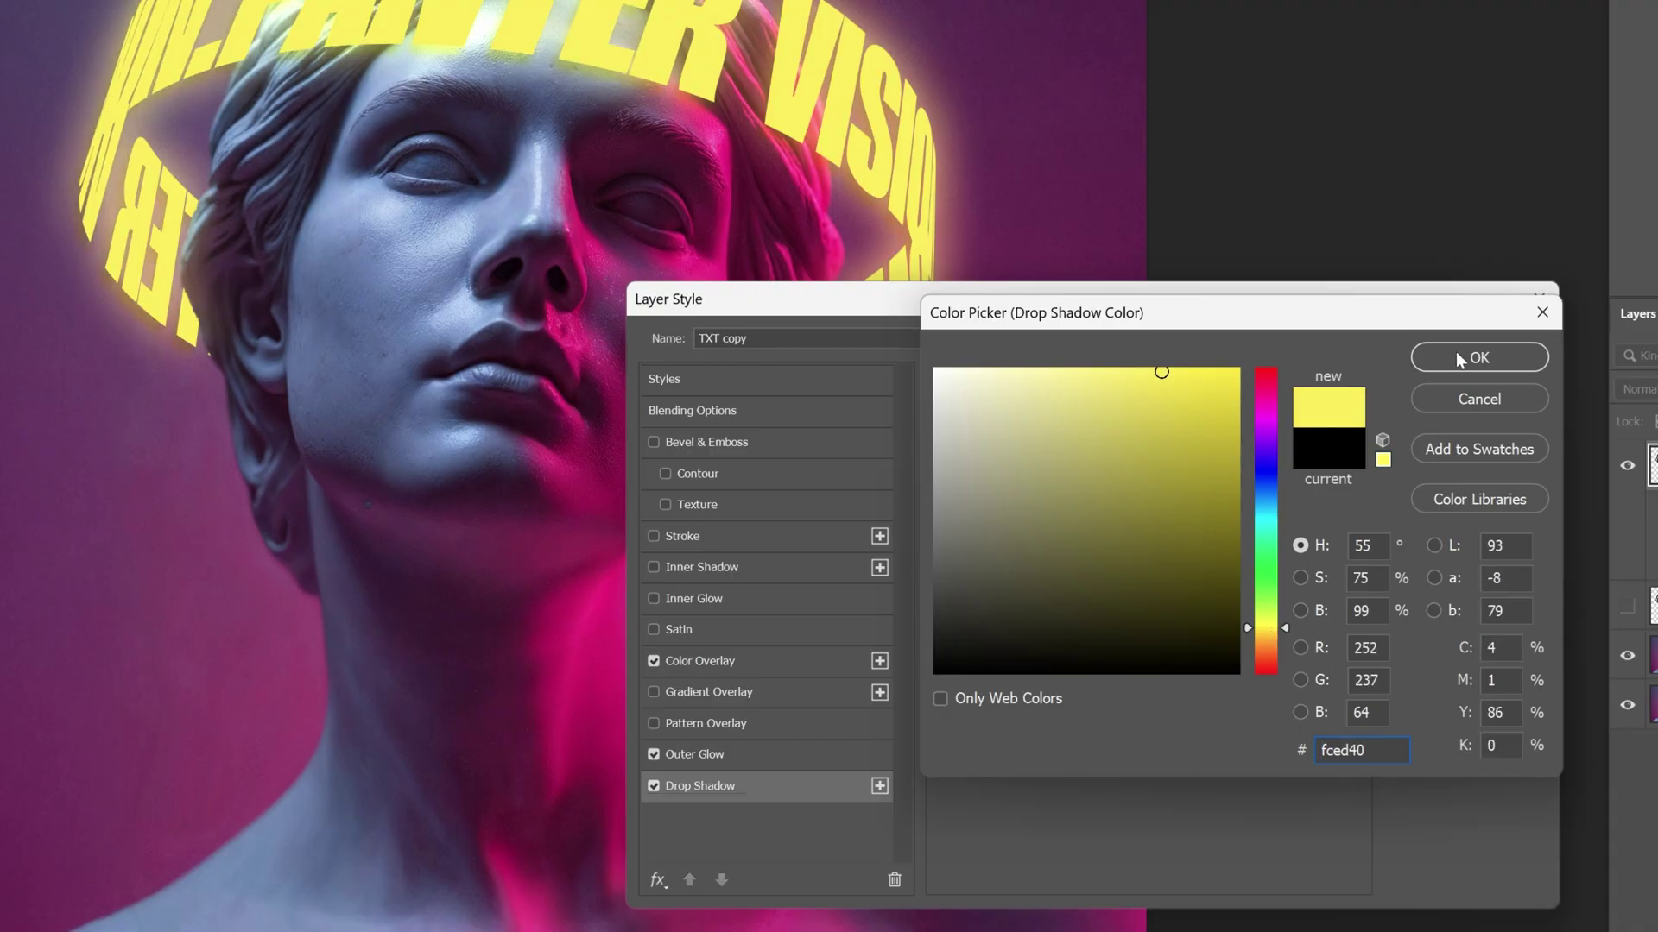
click(1456, 352)
click(1107, 427)
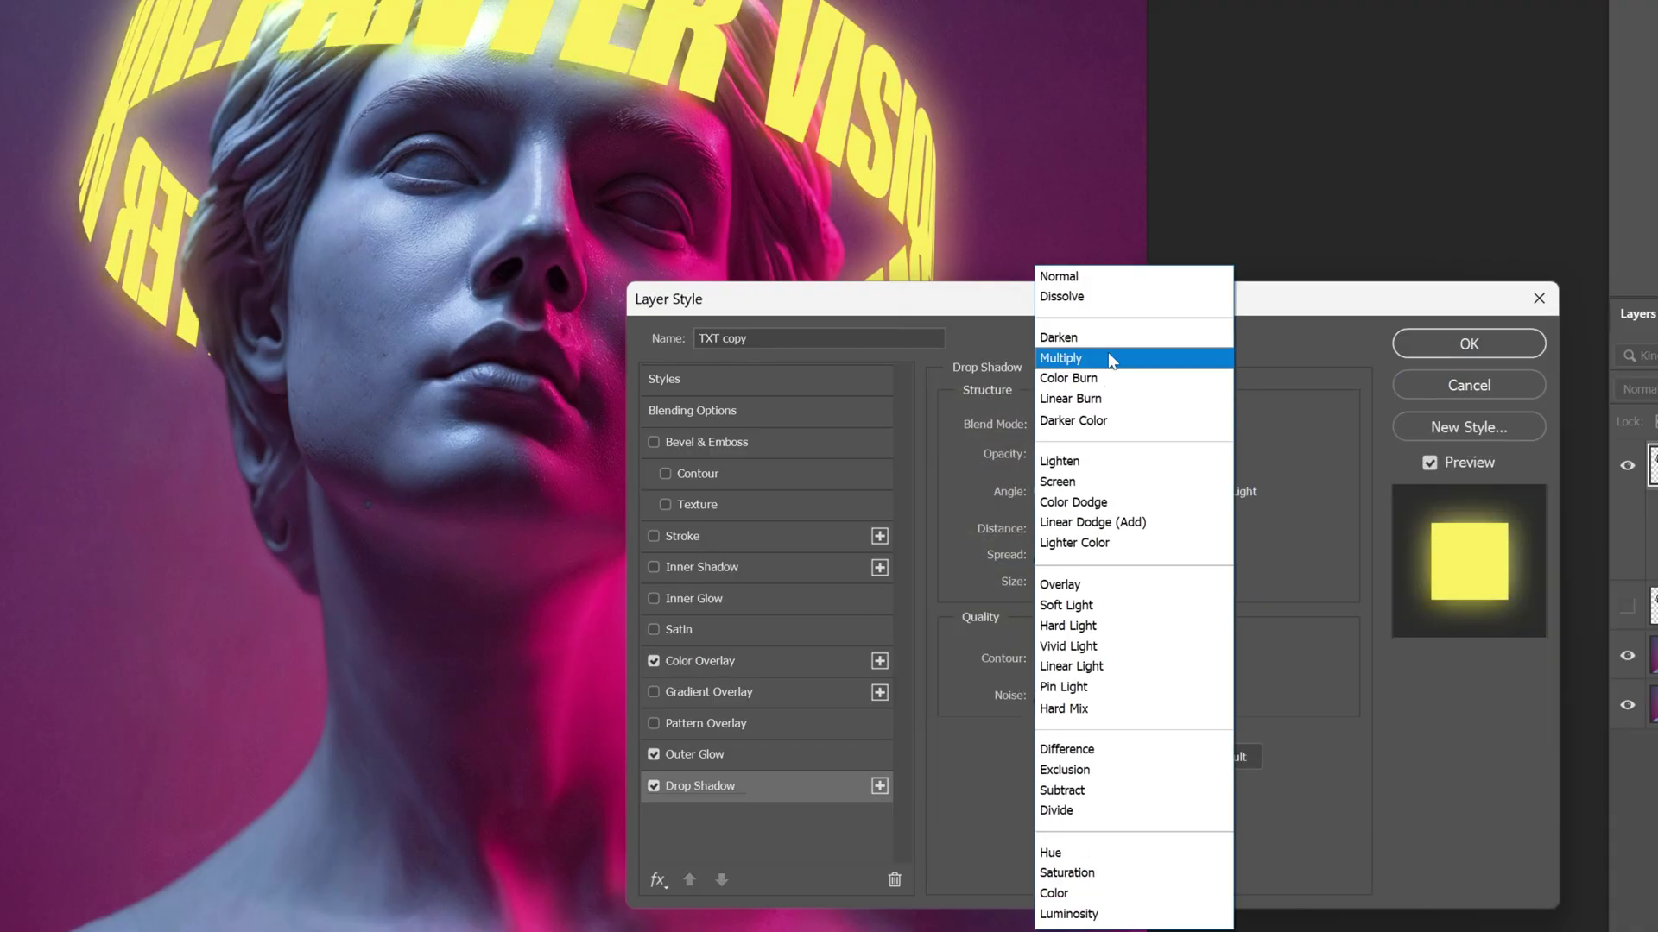
click(1105, 283)
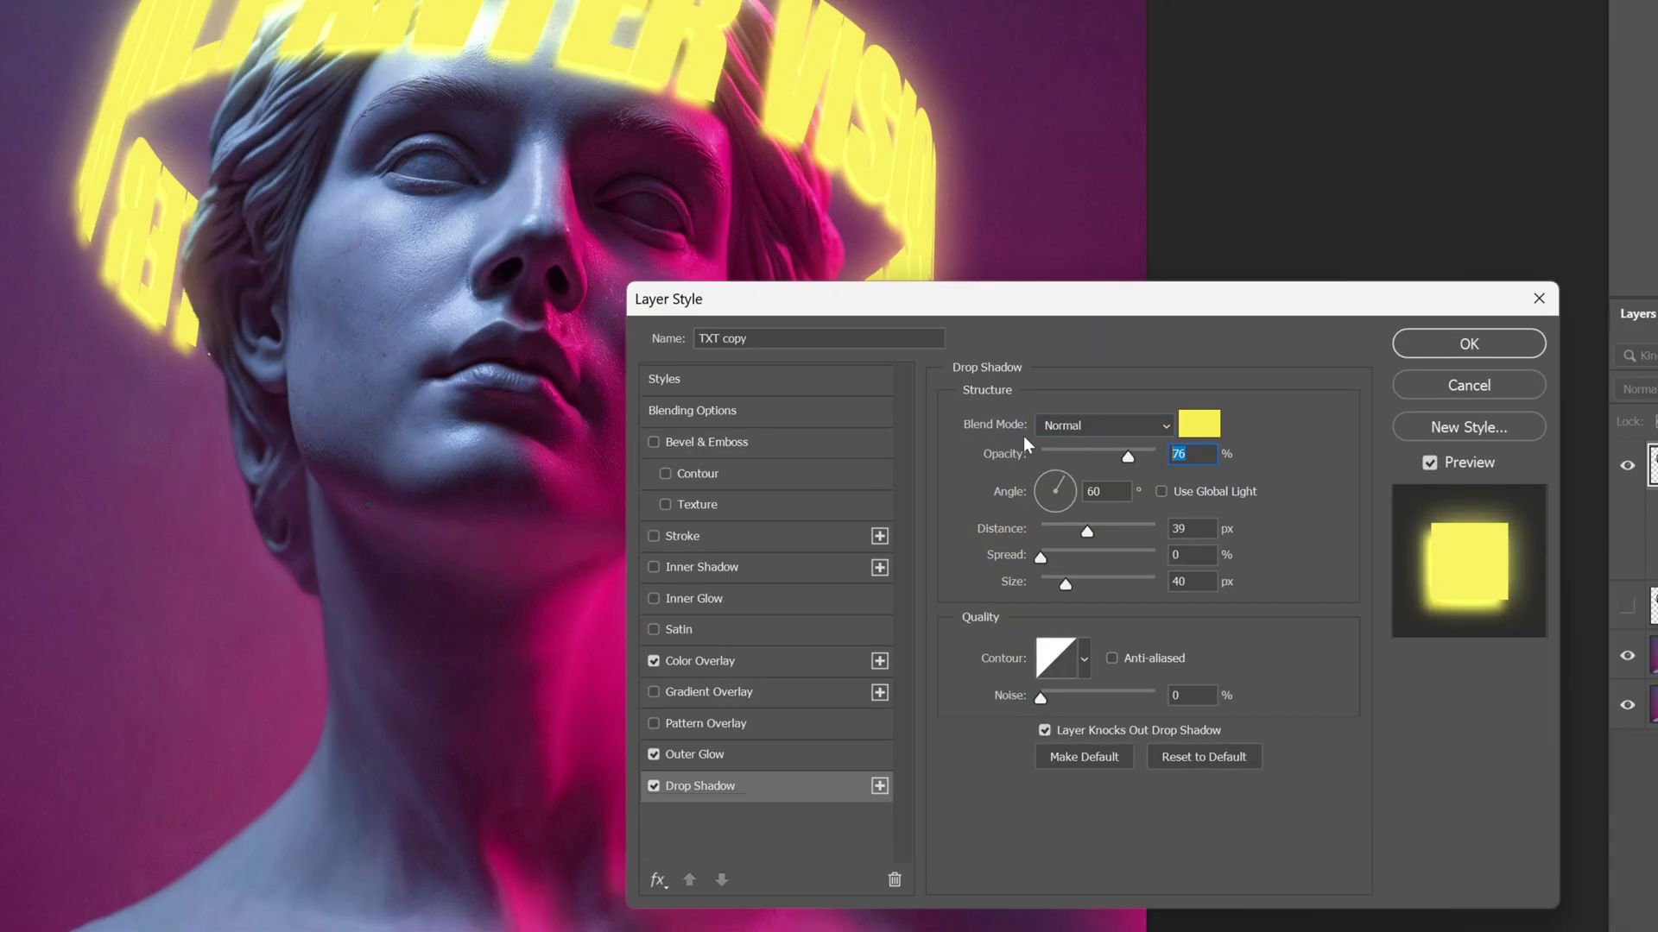
text(13)
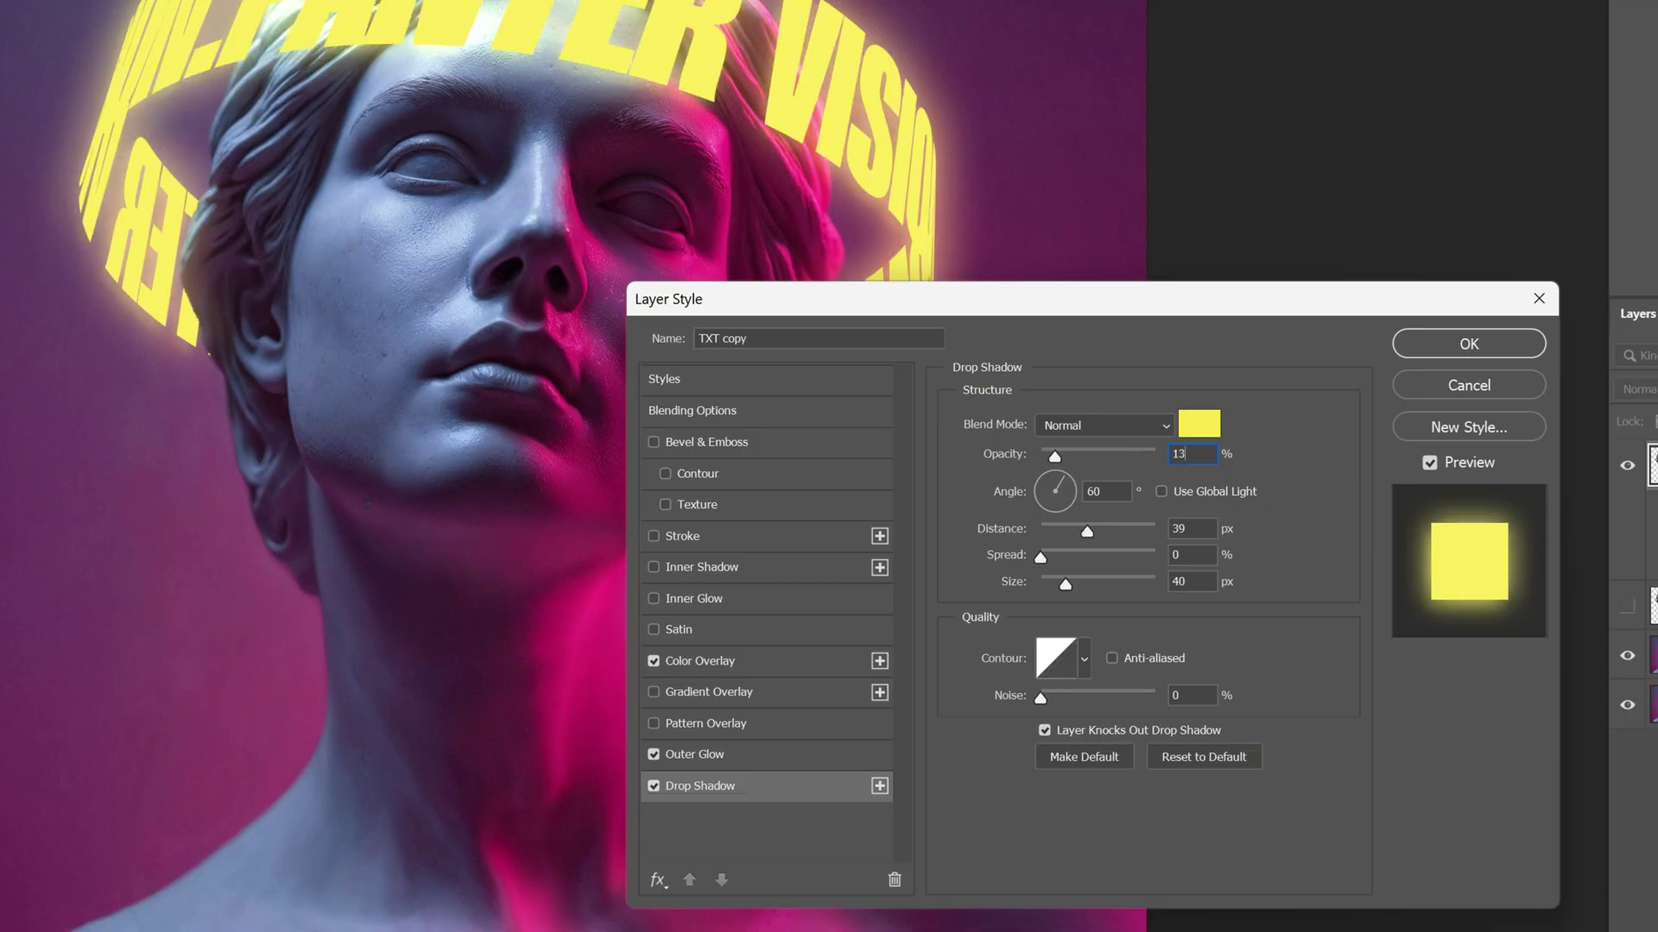
text(0)
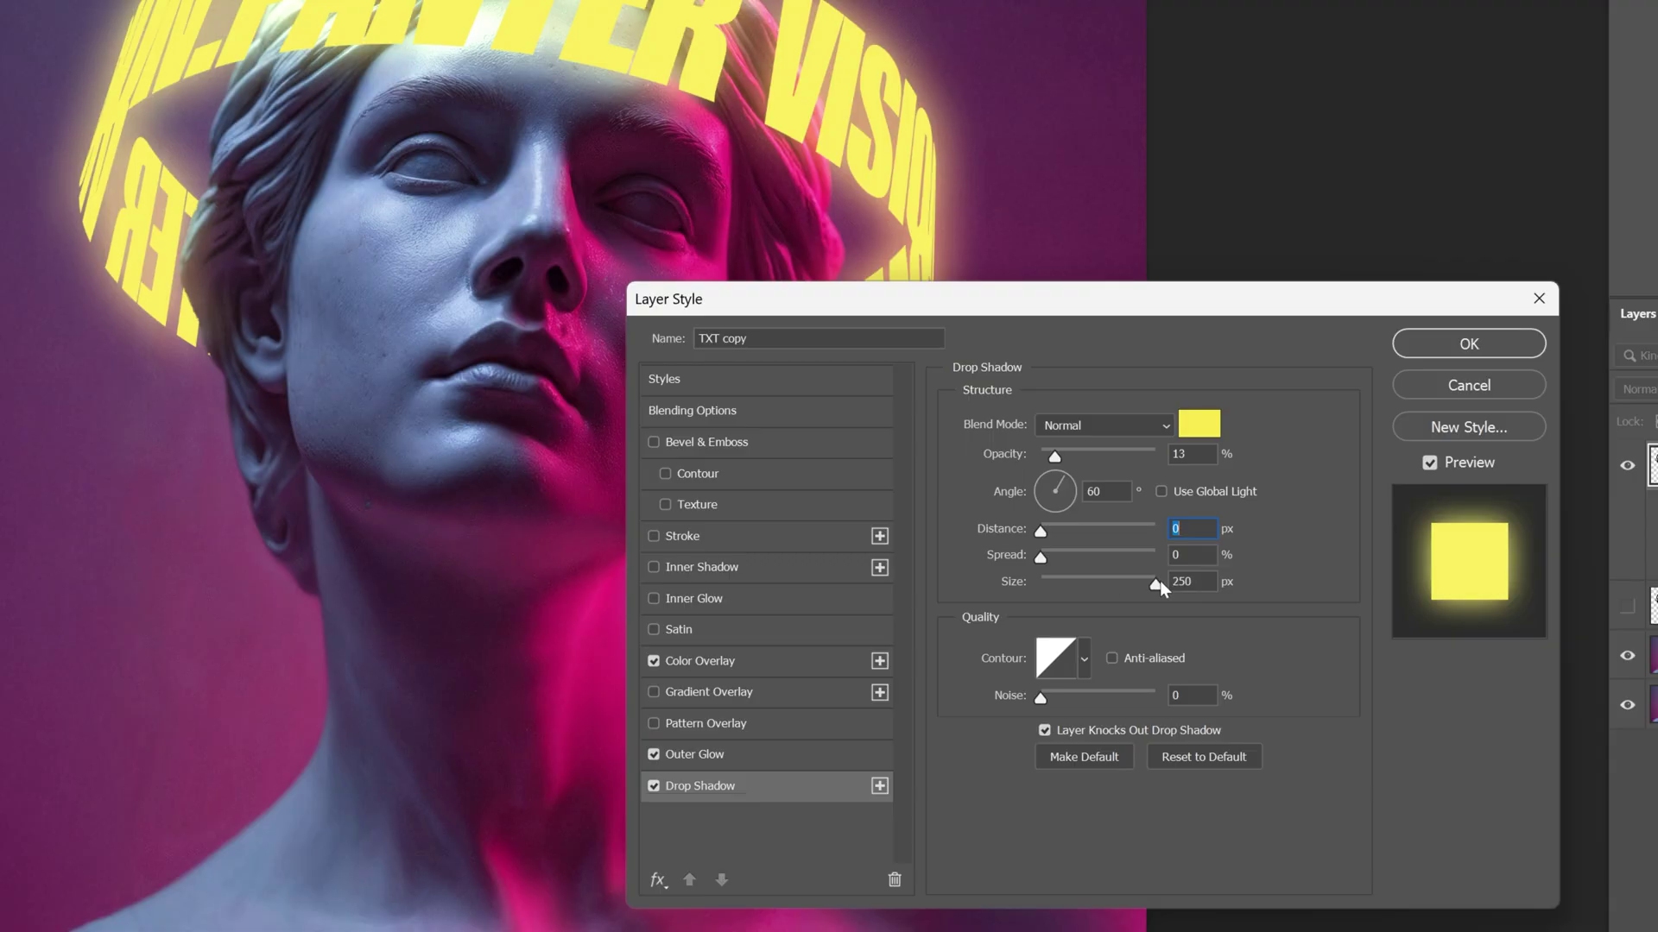
- Toggle the drop shadow to compare, then apply the text layer effects
click(652, 785)
click(653, 786)
click(1470, 342)
- Show the original TXT layer, rename it TXT_Shadows, and set its fill to 0%
click(1472, 511)
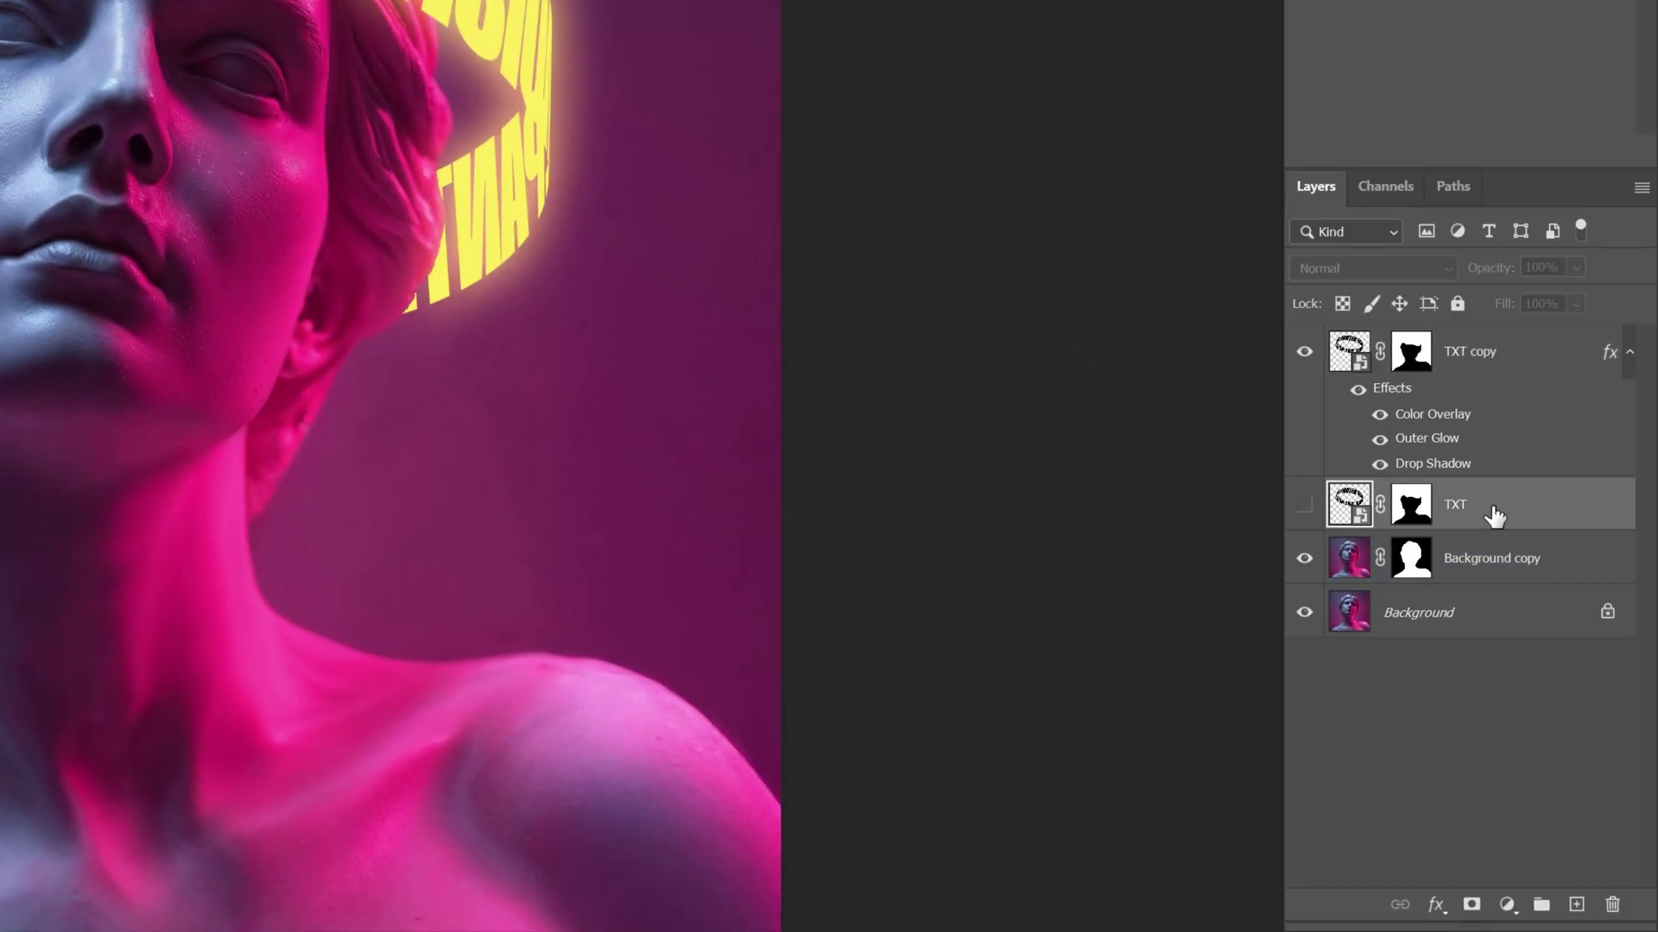
click(1305, 505)
double_click(1456, 505)
text(TXT_Shadows)
key(Return)
click(1576, 304)
drag(1586, 337, 1474, 329)
click(1564, 514)
- Apply a black 000000 Multiply drop shadow to TXT_Shadows: 84%, 87°, 59 px distance, 62 px size
double_click(1564, 514)
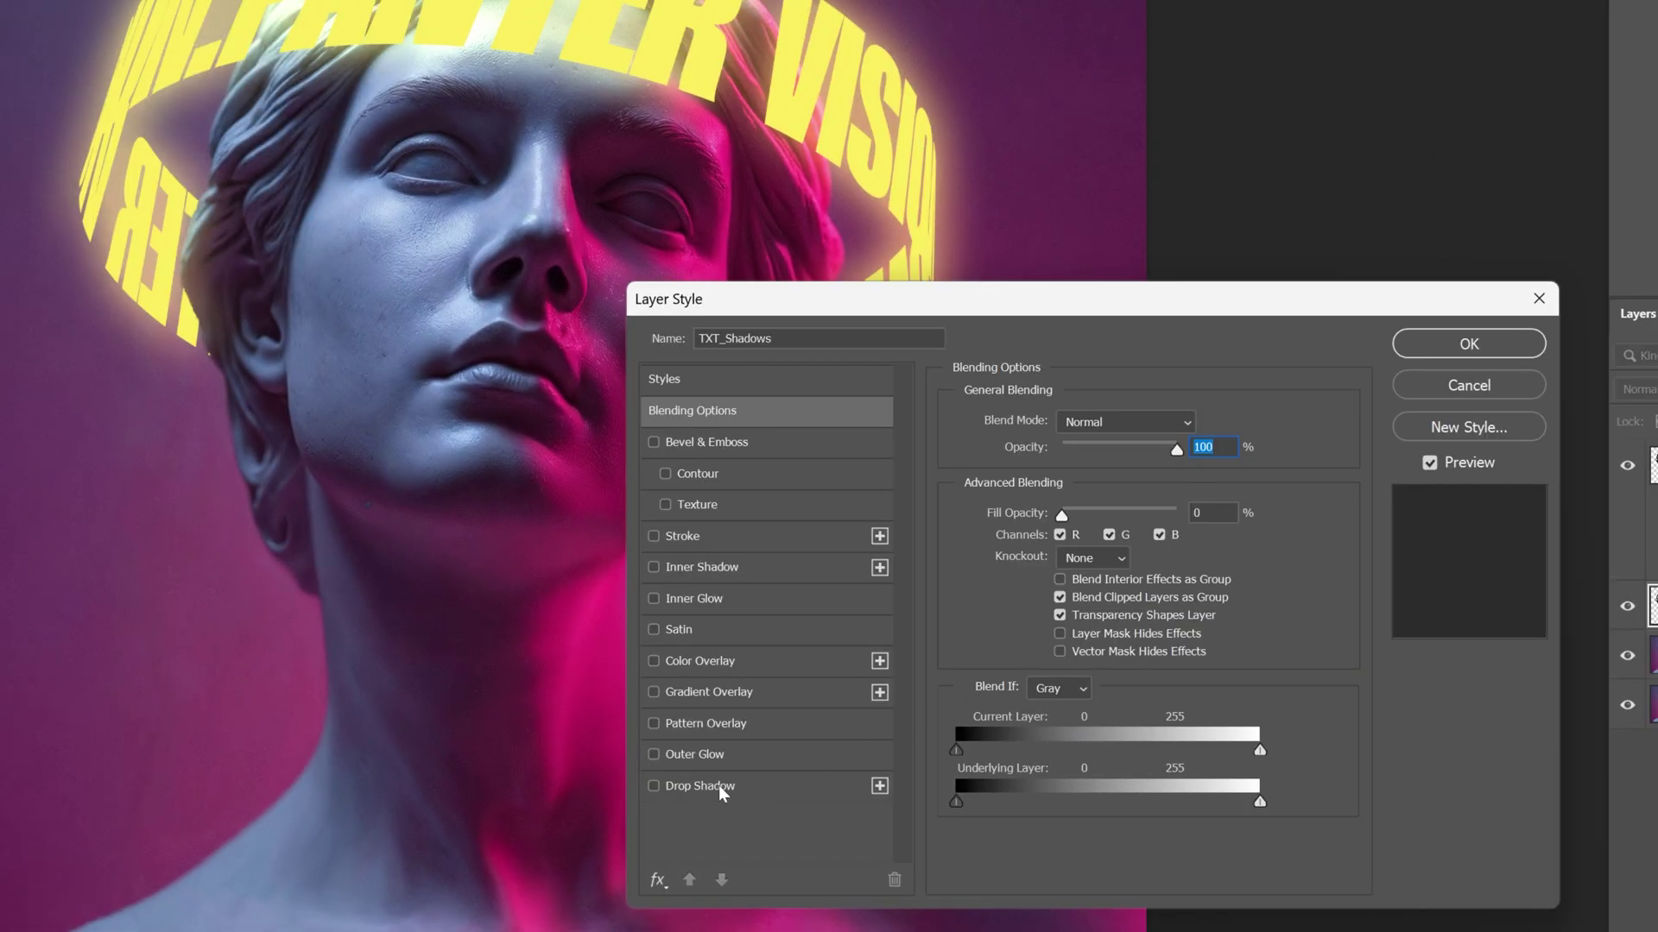
click(718, 786)
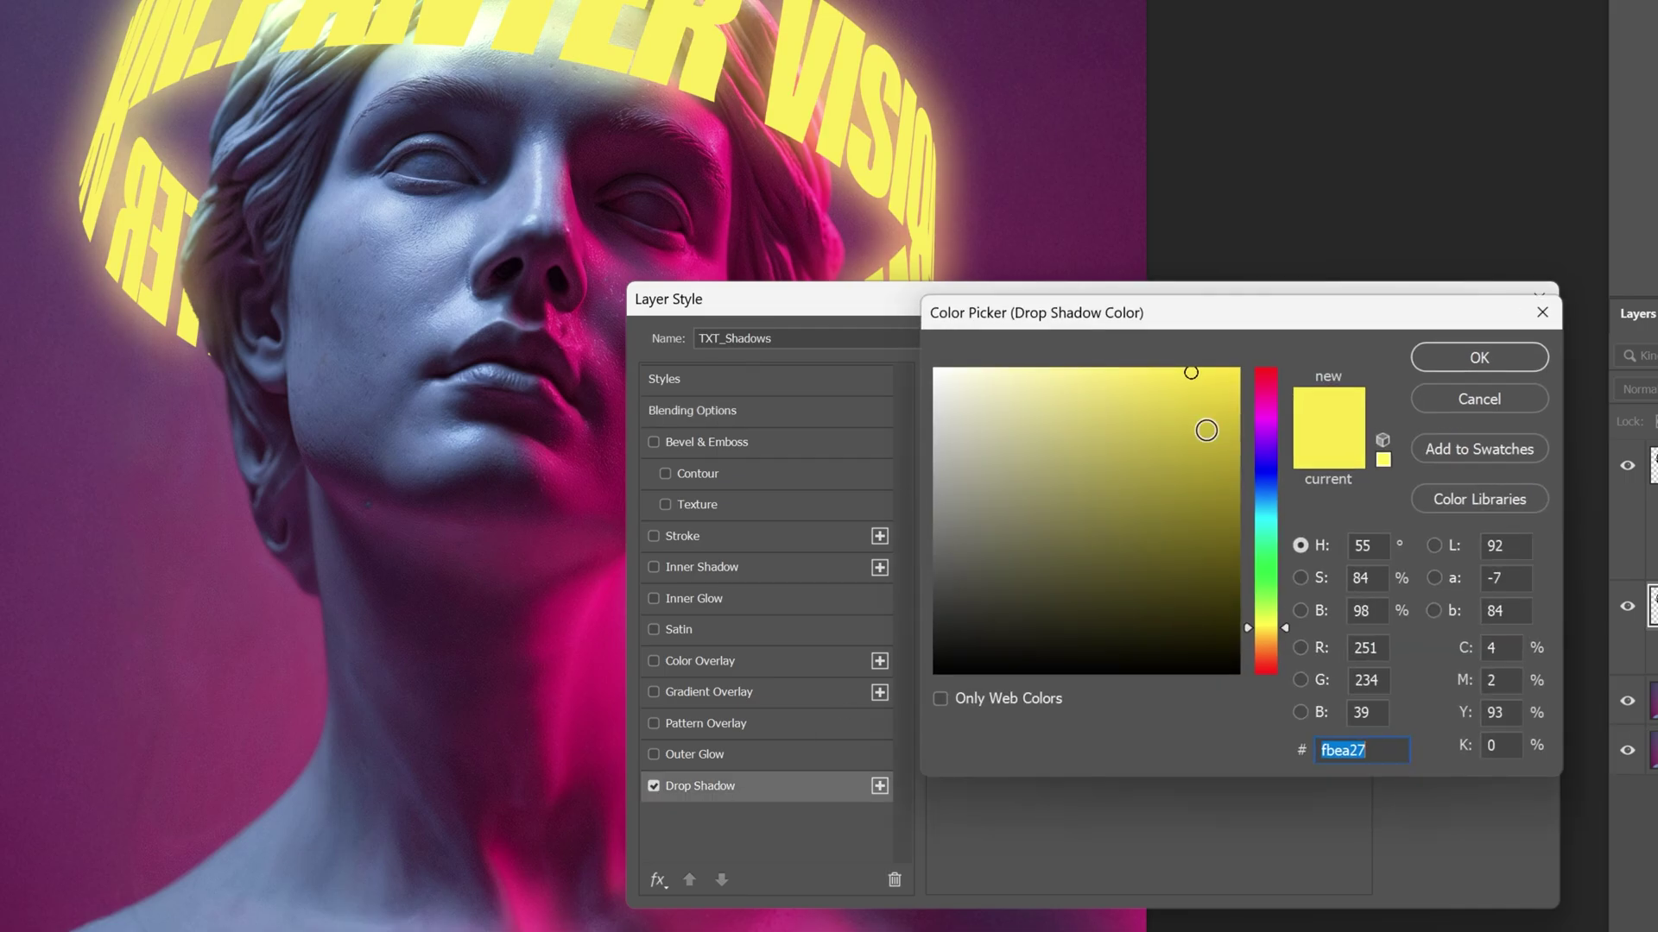
text(000000)
click(1479, 356)
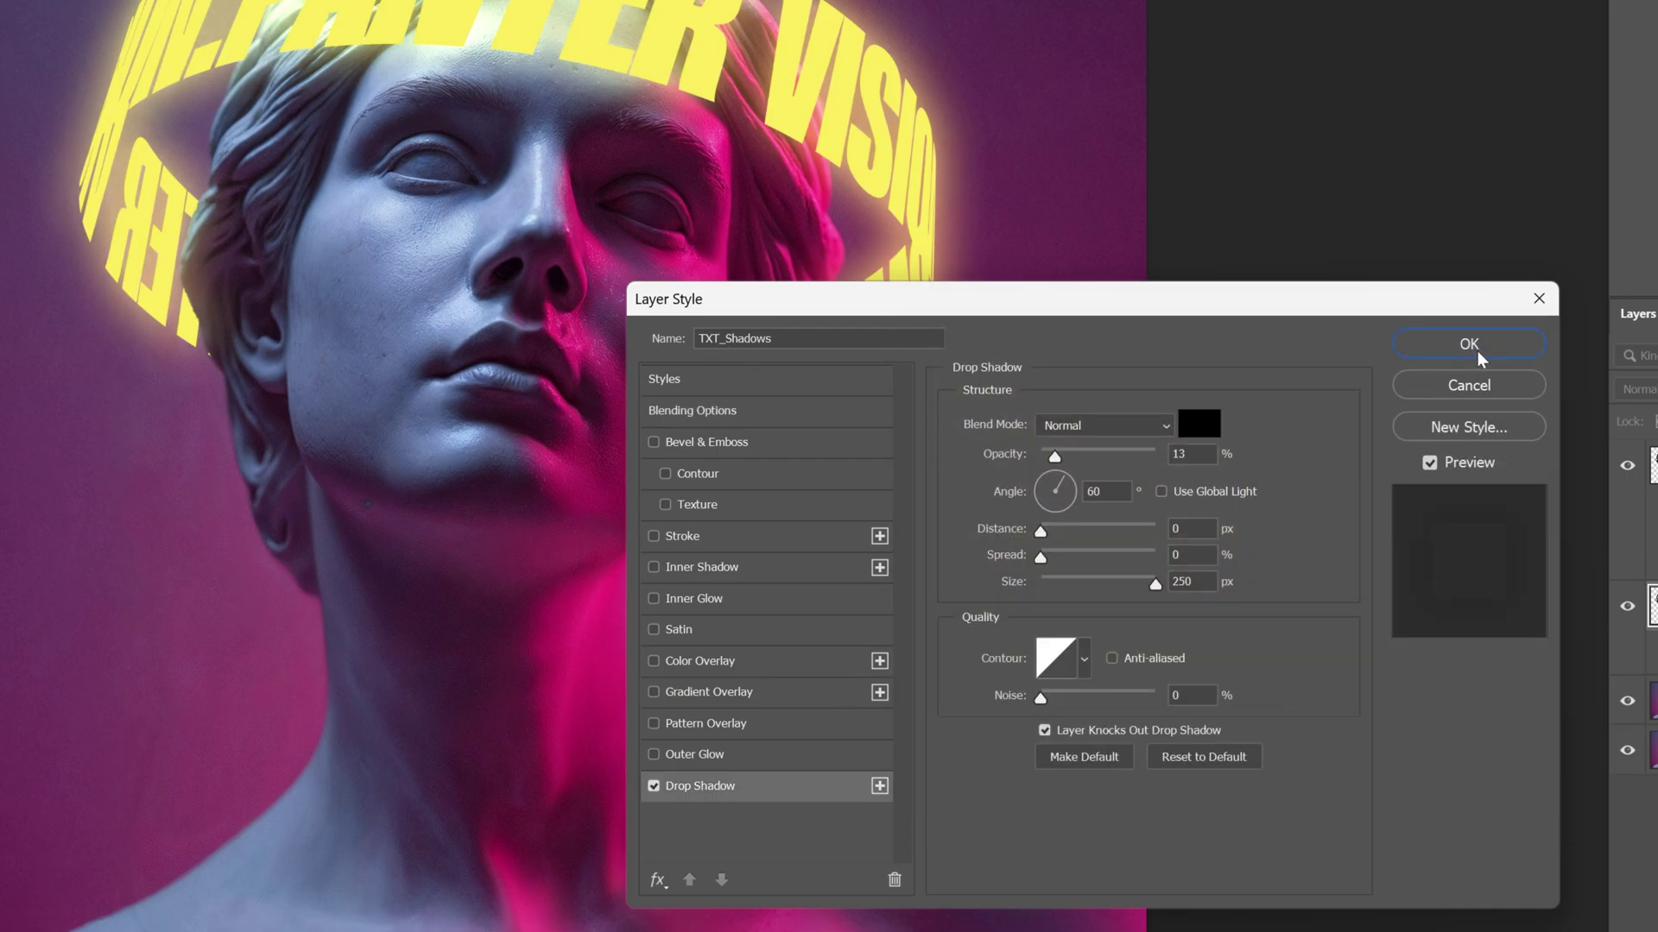
drag(1073, 457, 1134, 462)
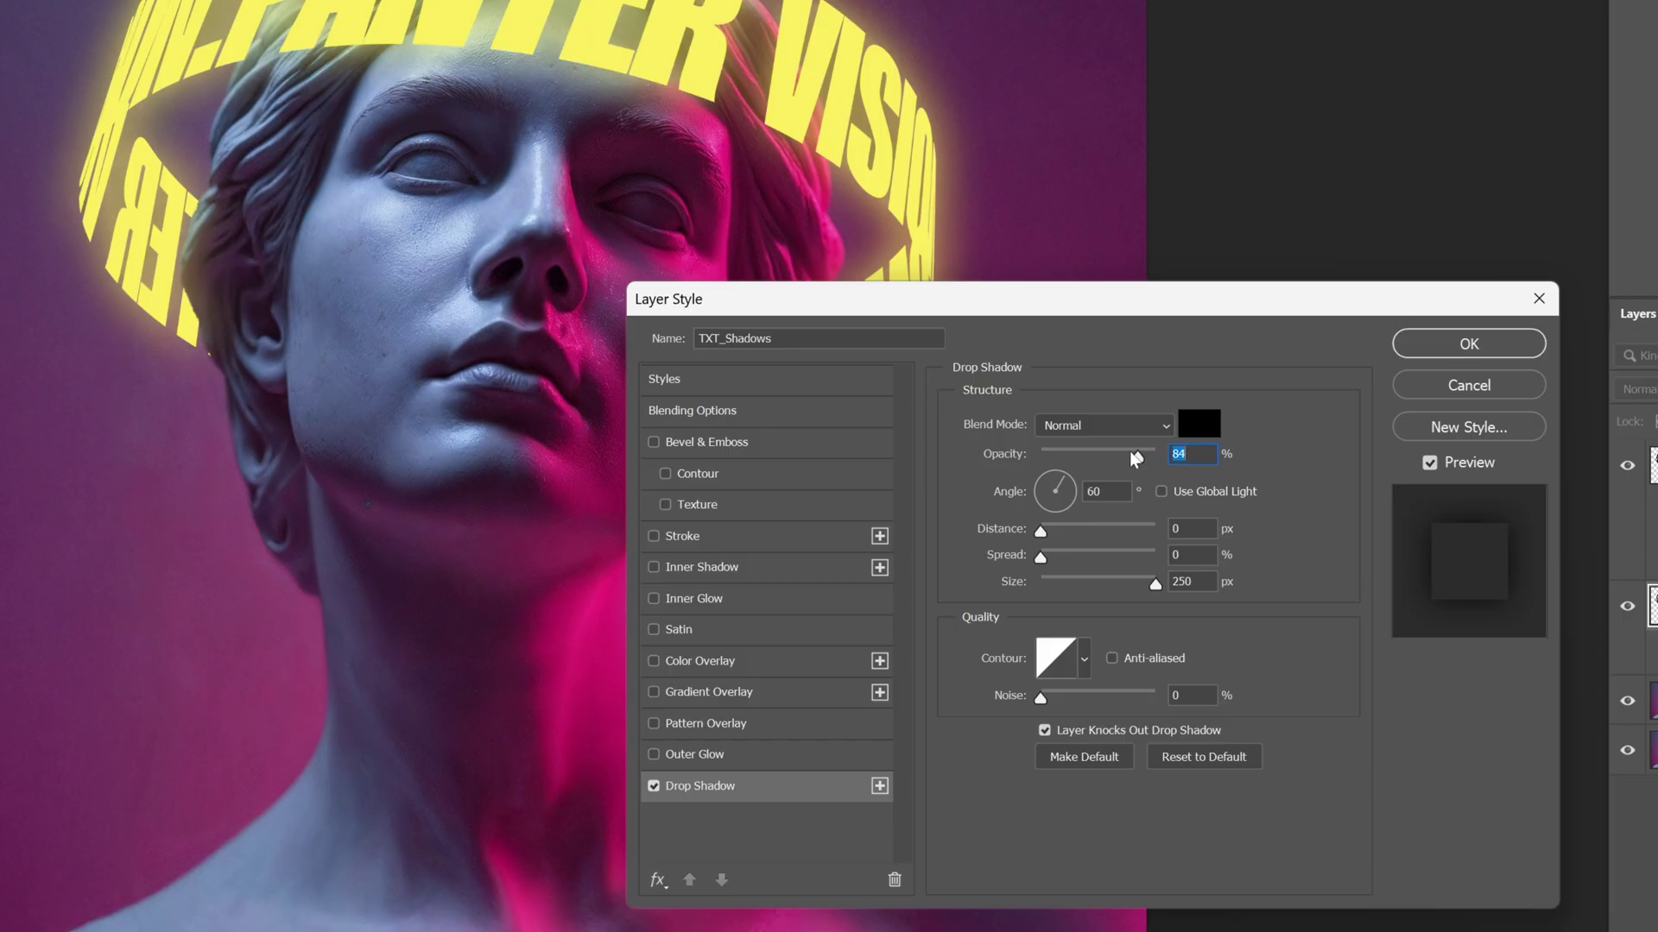
click(1105, 426)
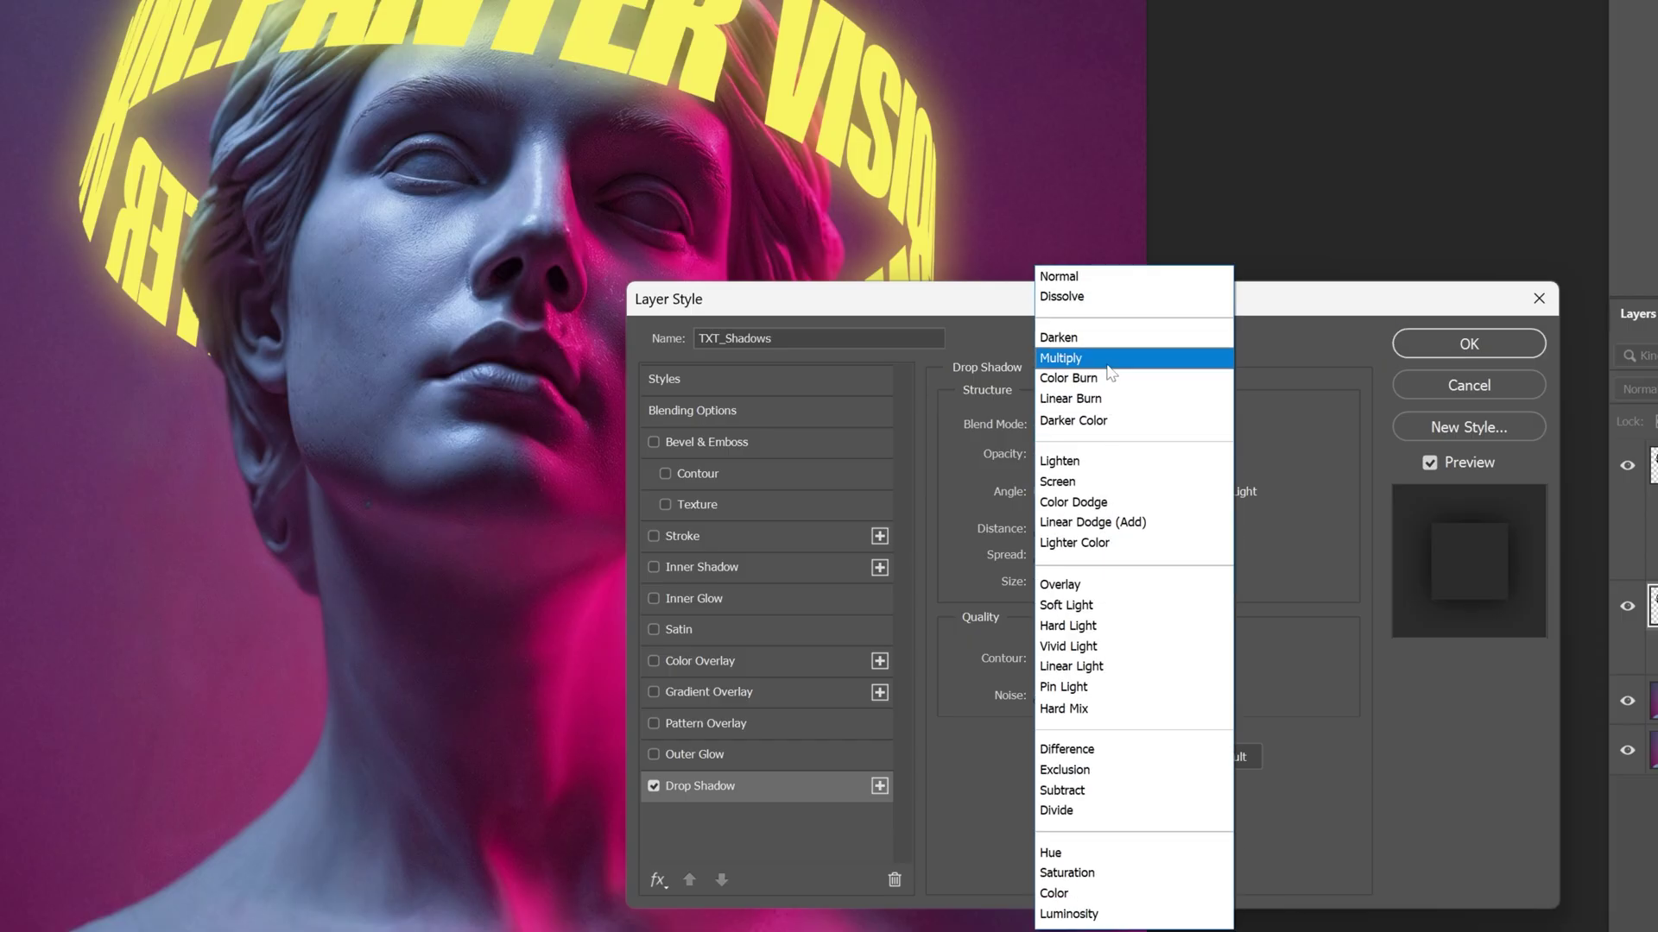
click(1108, 363)
drag(1143, 580, 1067, 586)
drag(1040, 530, 1055, 476)
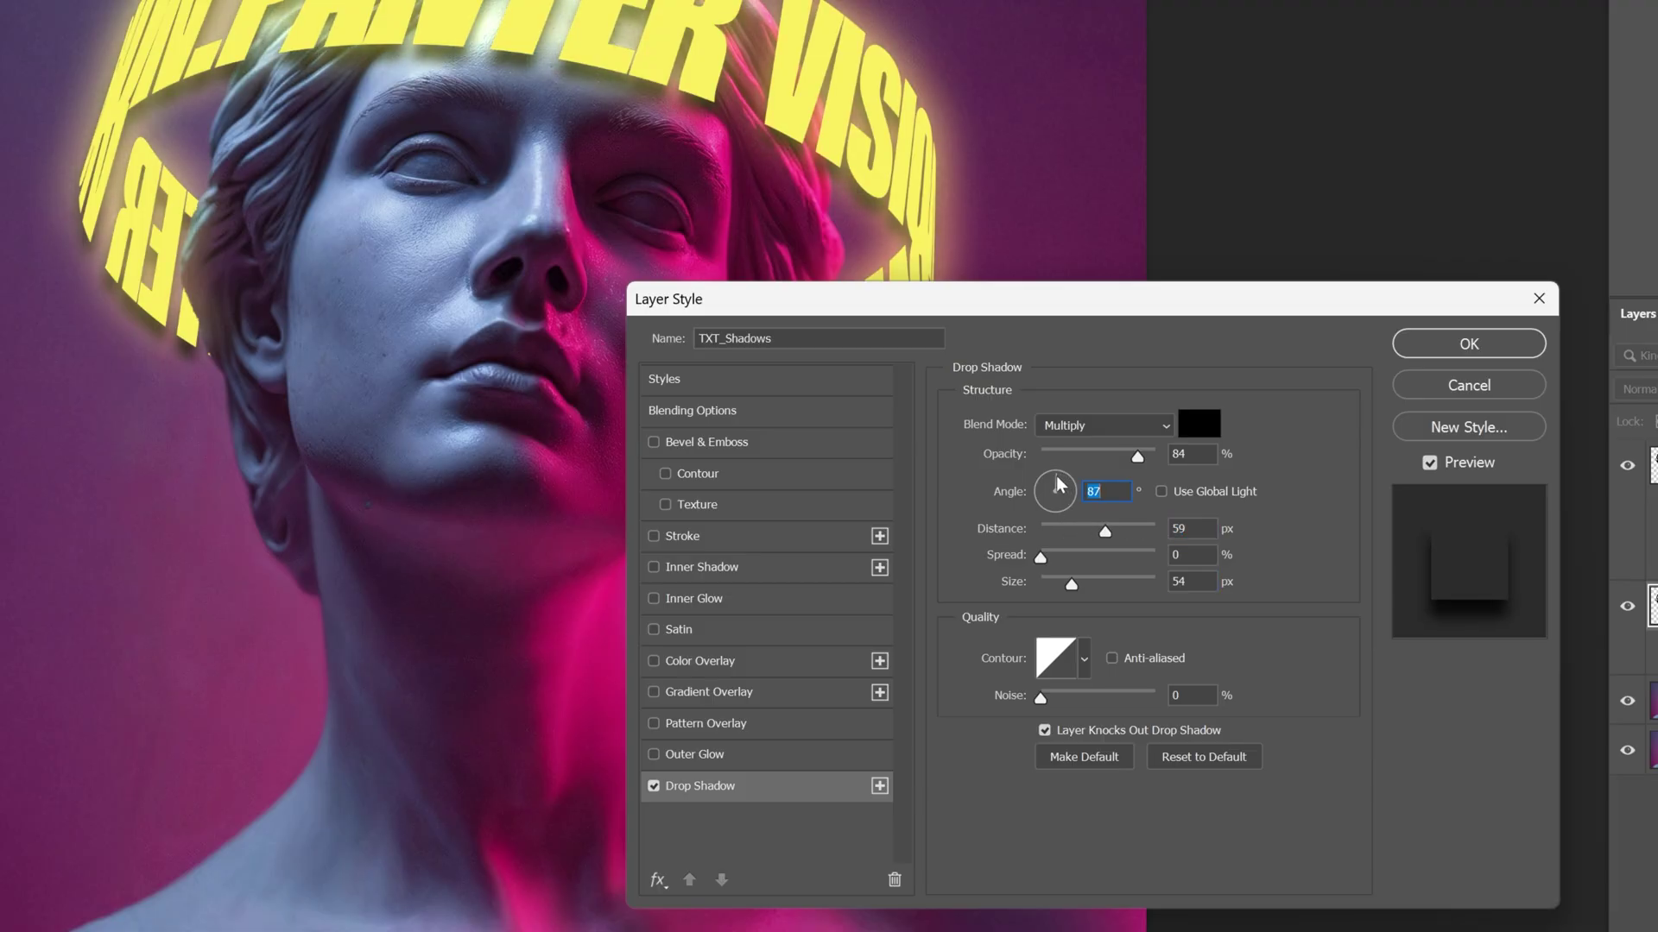
drag(1071, 585, 1076, 587)
click(1444, 345)
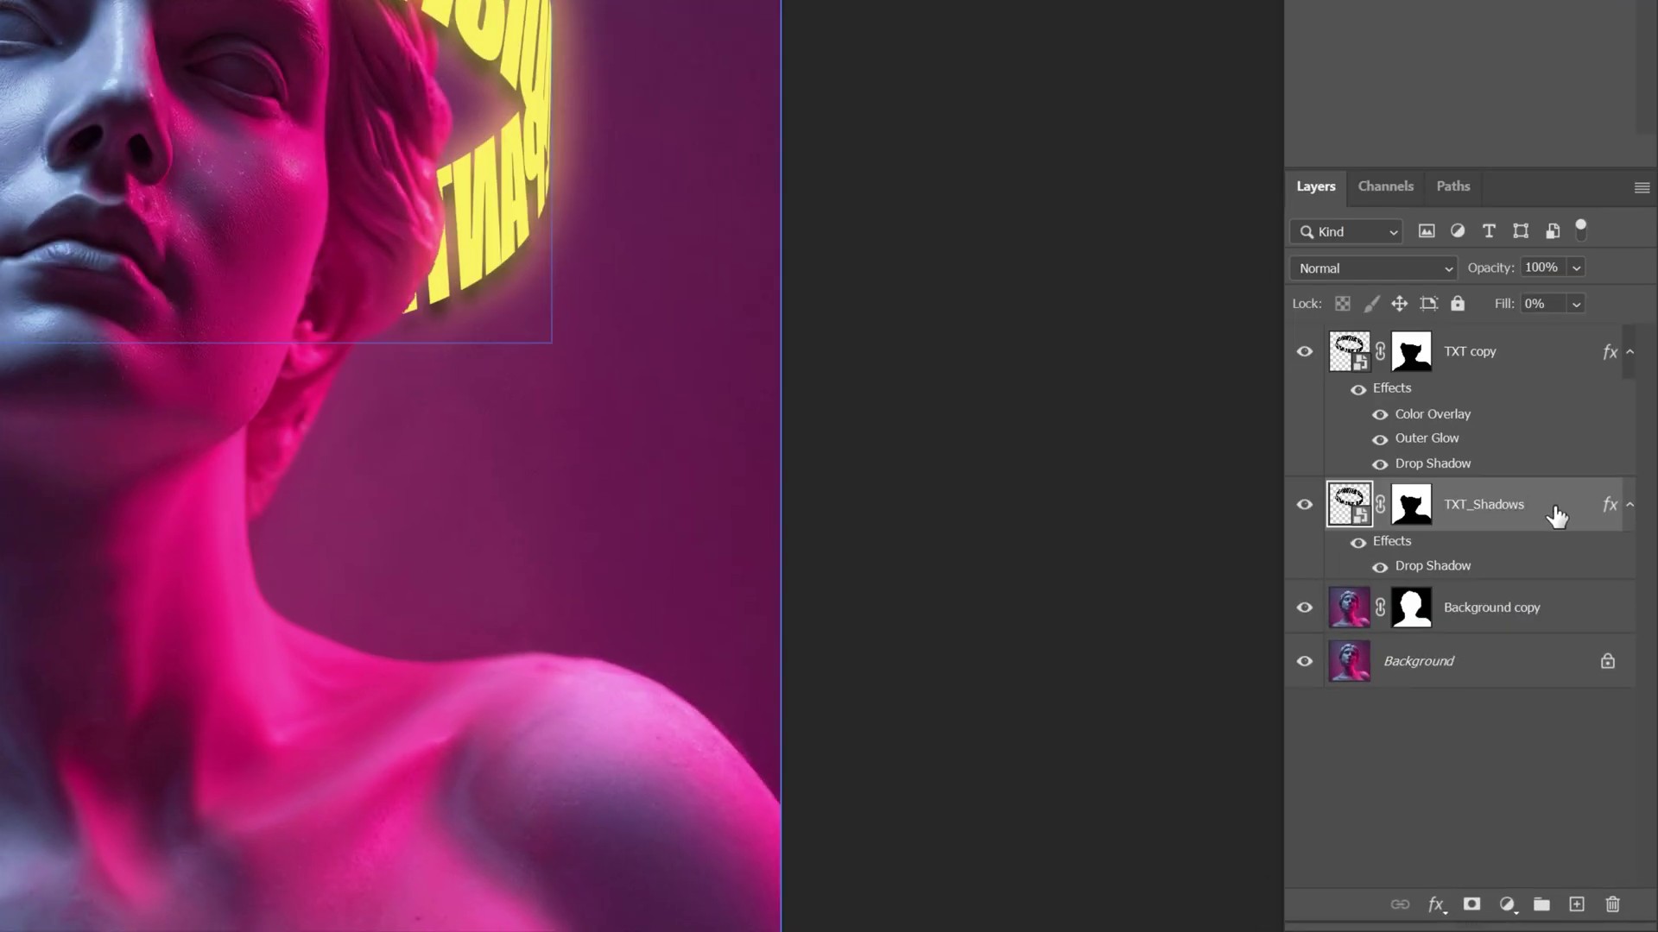
- Convert TXT_Shadows to a smart object and paint out shadow parts in a black layer mask
right_click(1554, 509)
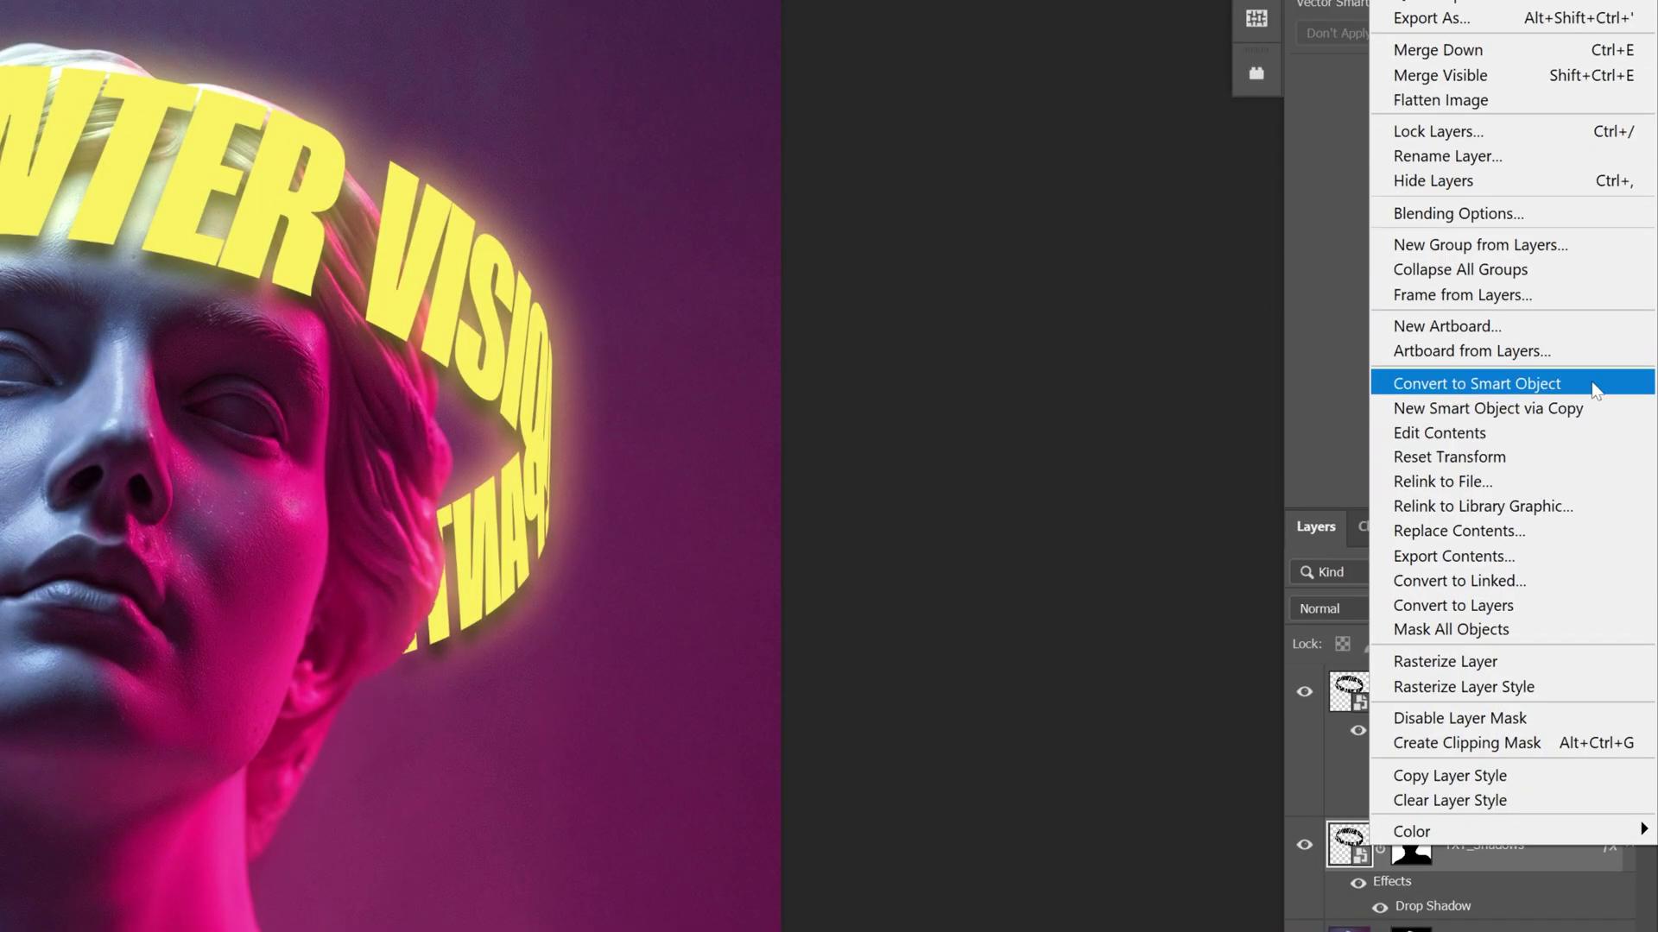
click(1593, 390)
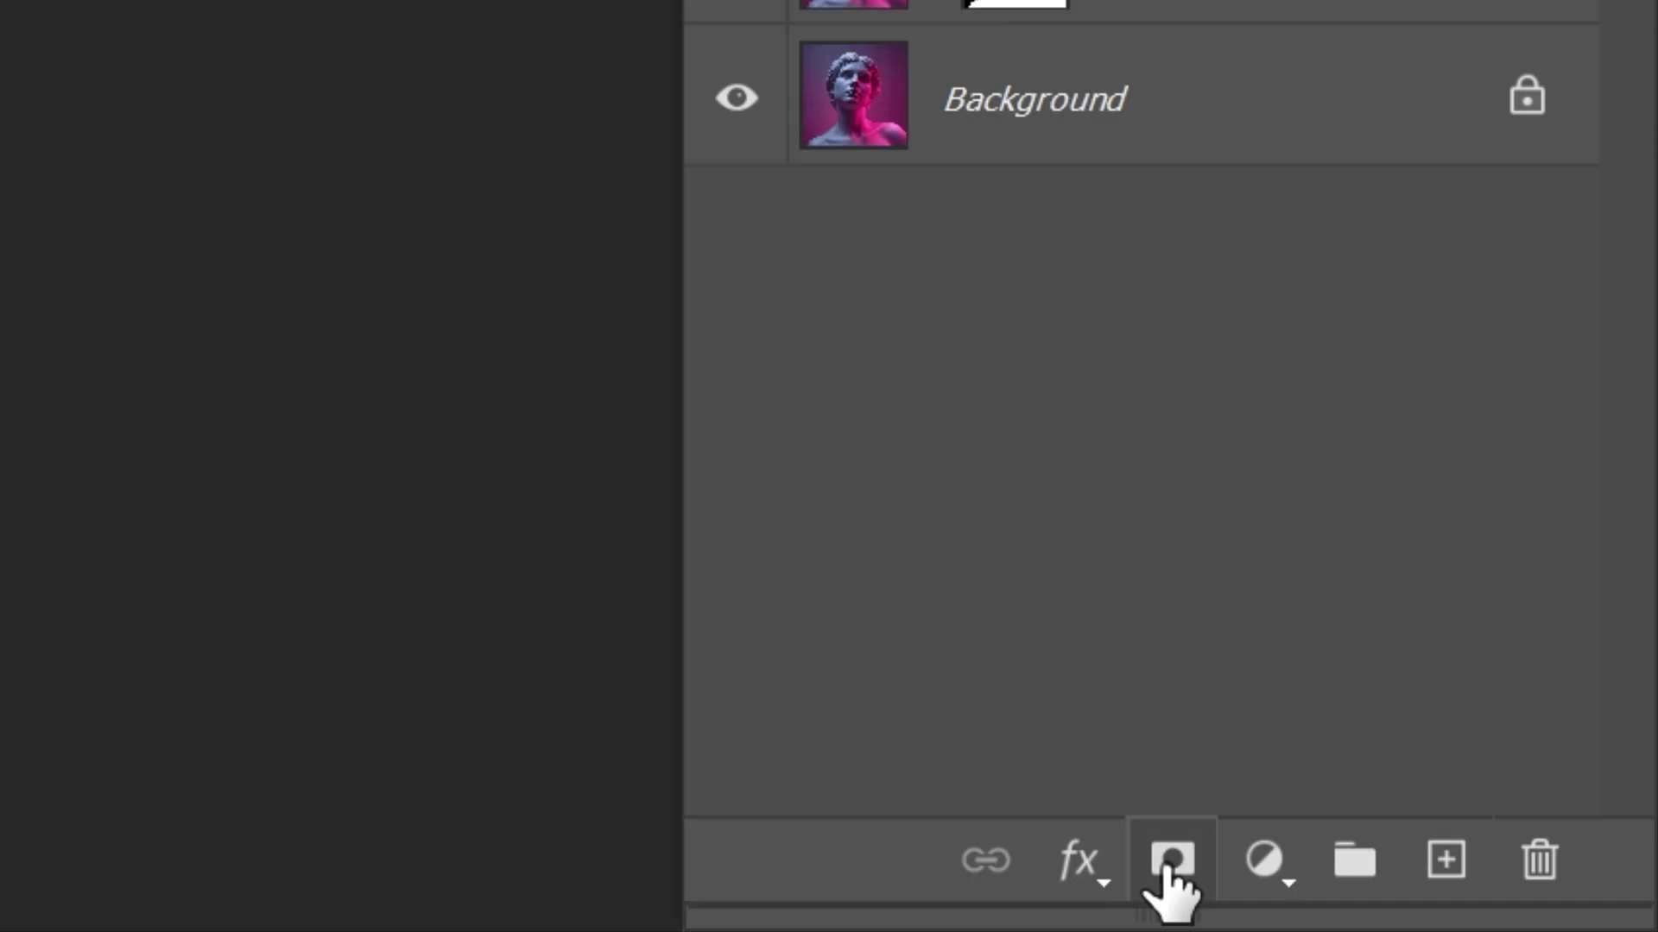
click(1171, 862)
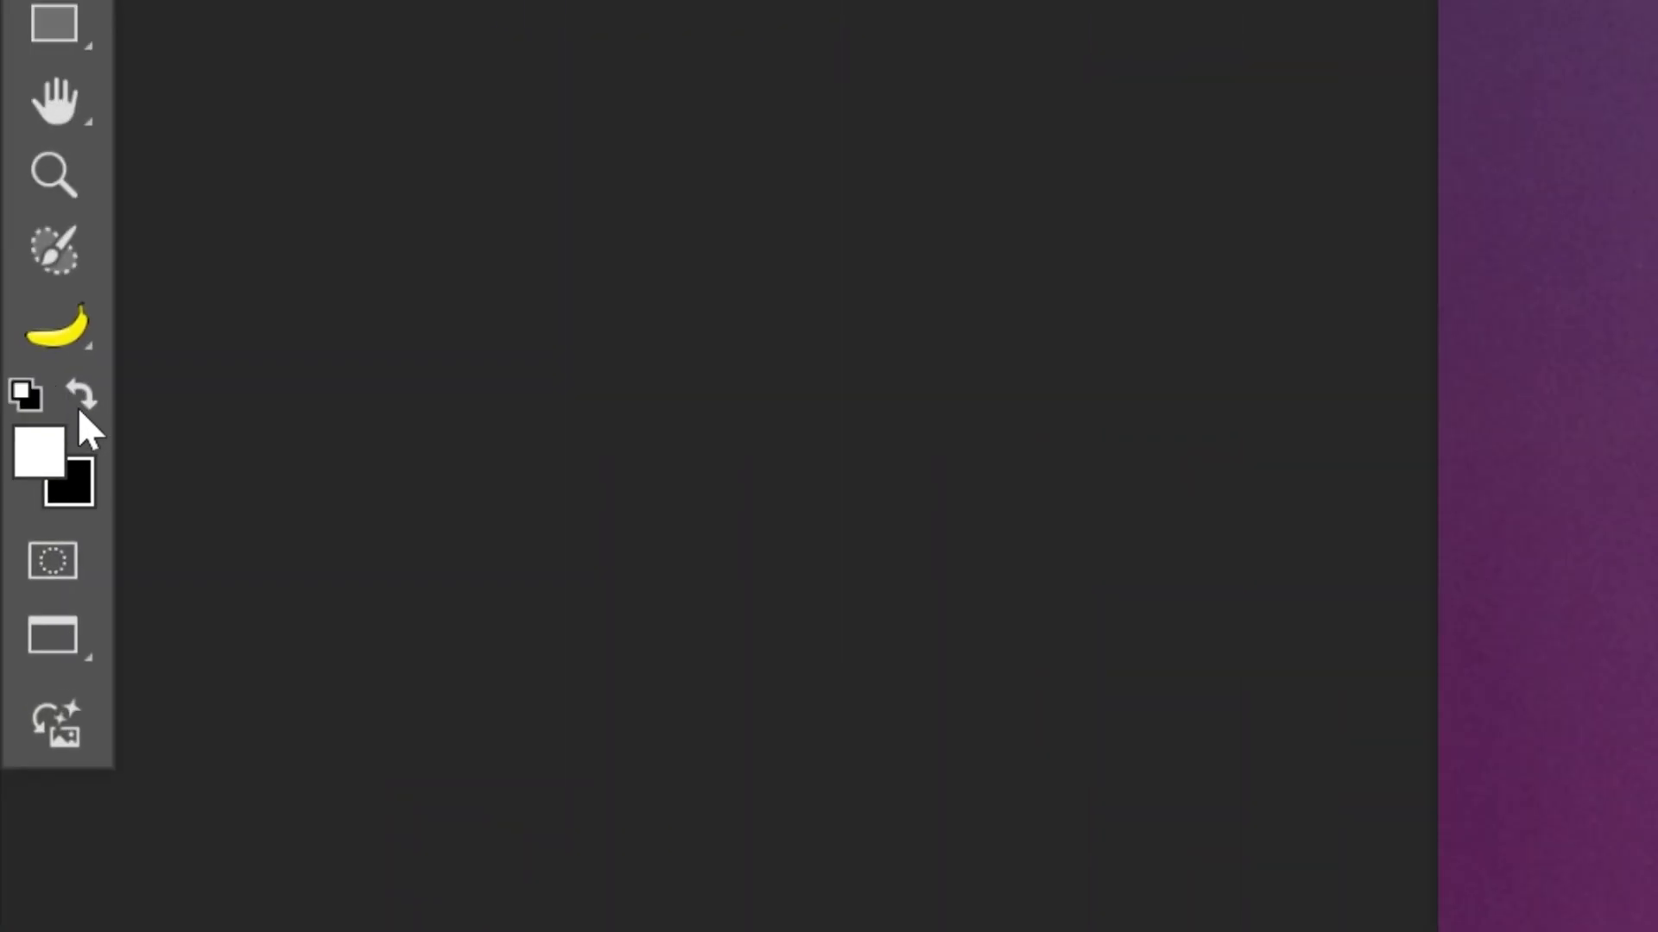
click(61, 430)
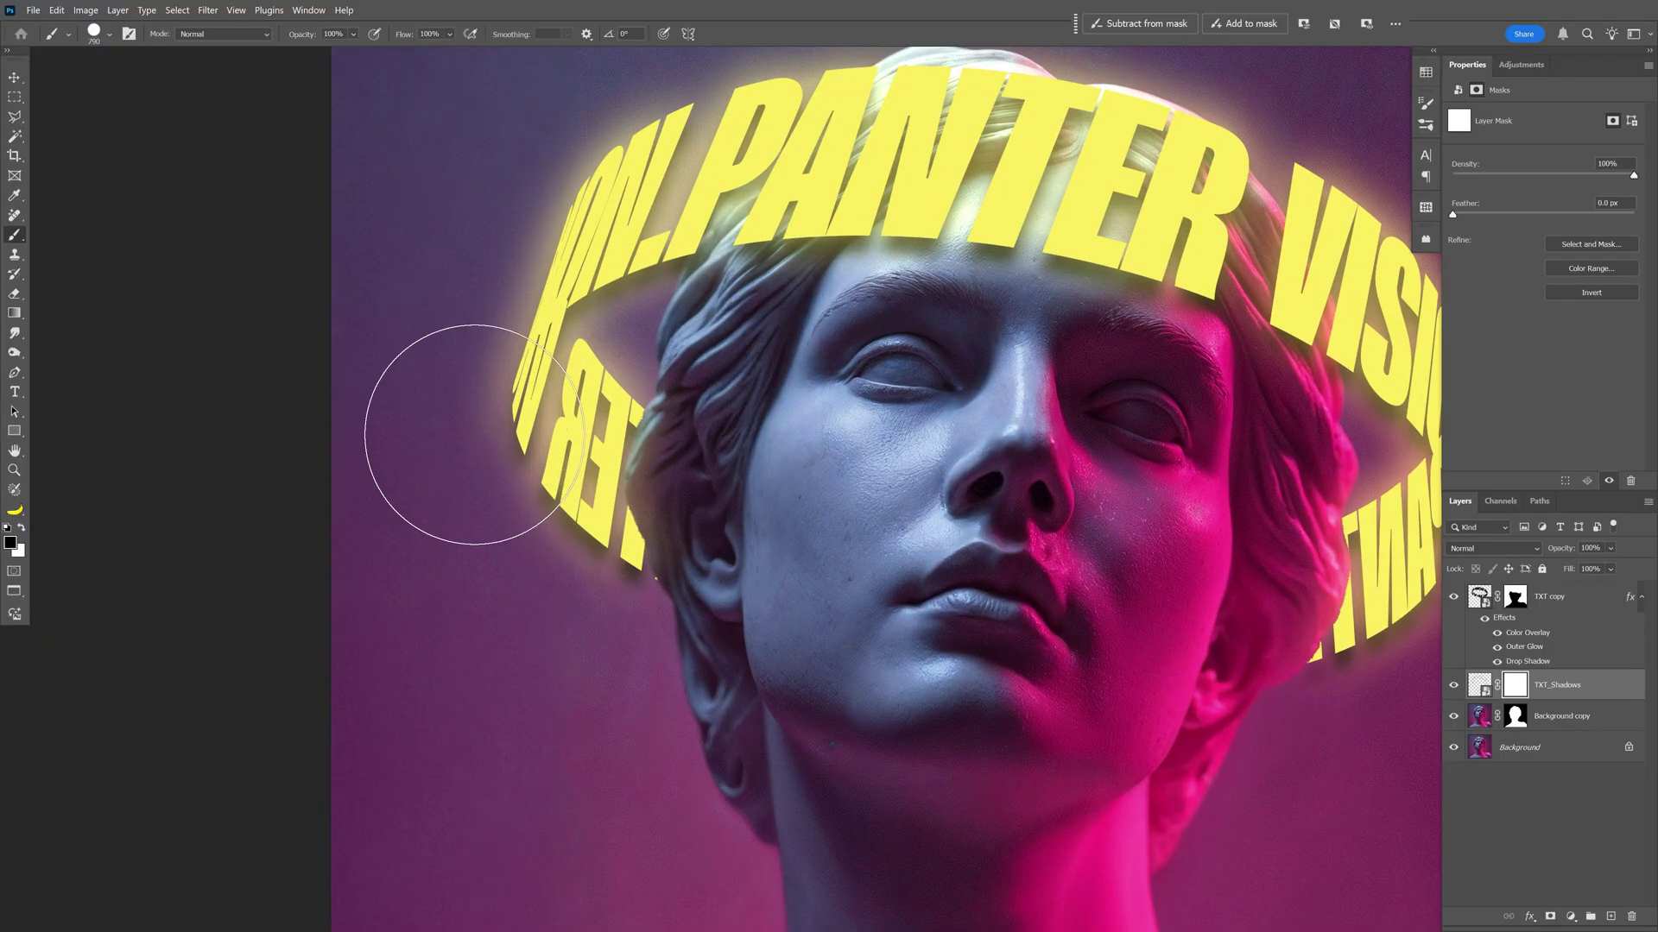
mouse_move(474, 434)
mouse_down()
mouse_move(596, 501)
mouse_move(579, 415)
mouse_move(538, 357)
mouse_move(555, 259)
mouse_move(593, 241)
mouse_move(516, 339)
mouse_up()
- Lower the TXT_Shadows layer opacity to 73%
key(ctrl+minus)
key(ctrl+minus)
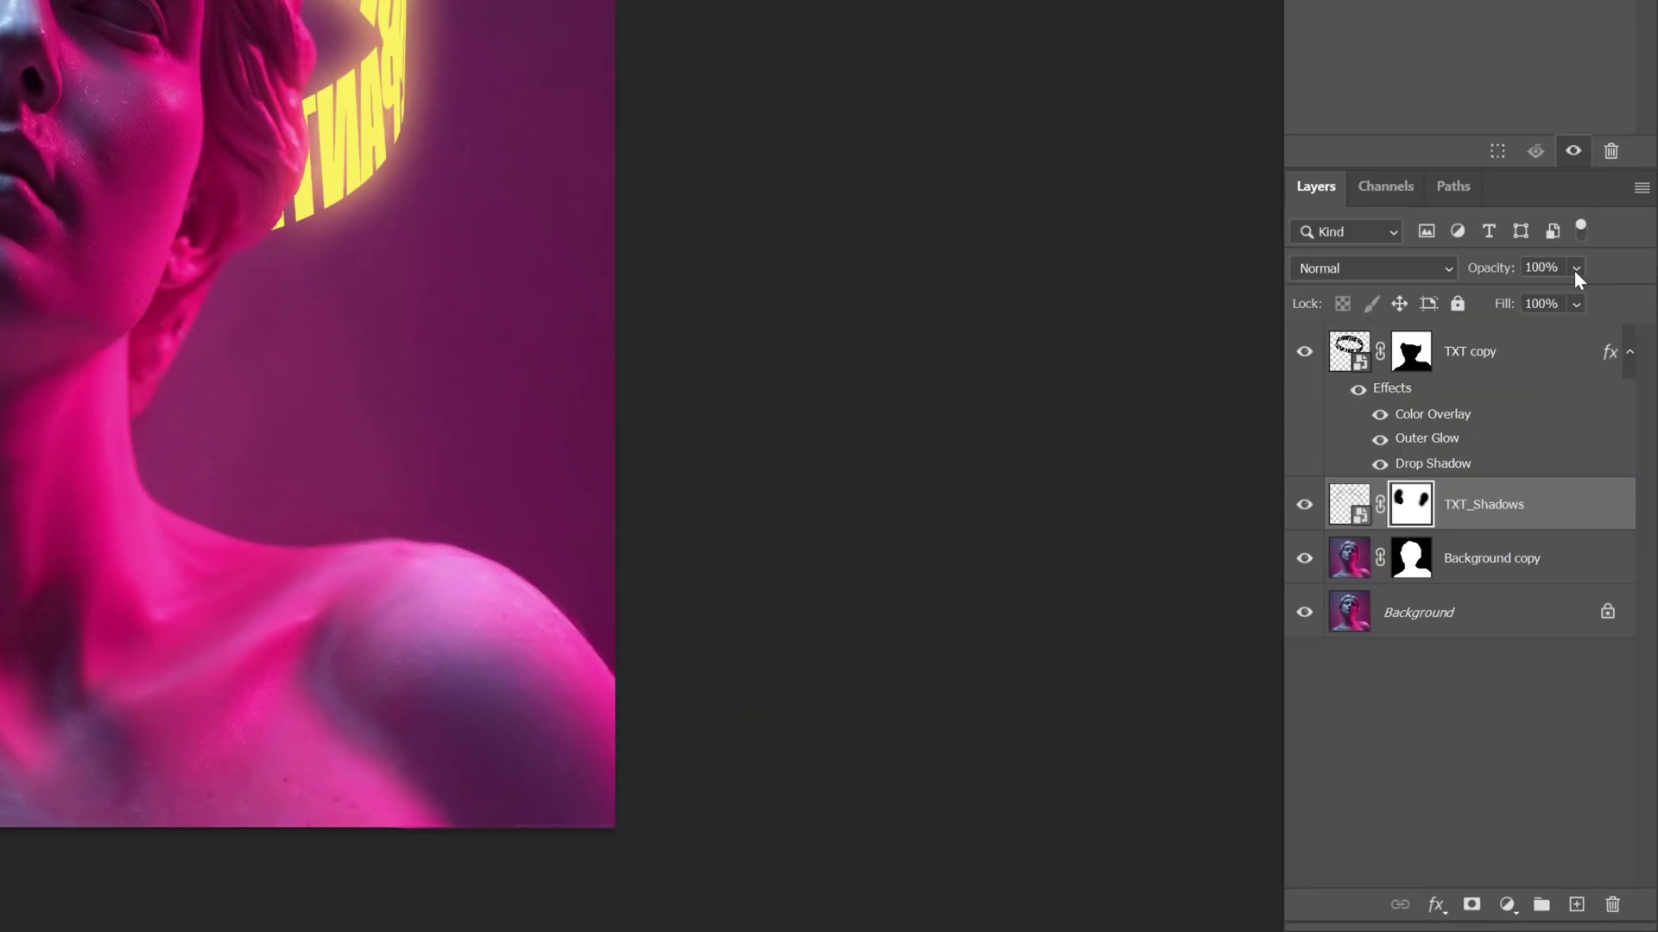
click(1611, 549)
drag(1608, 295, 1599, 295)
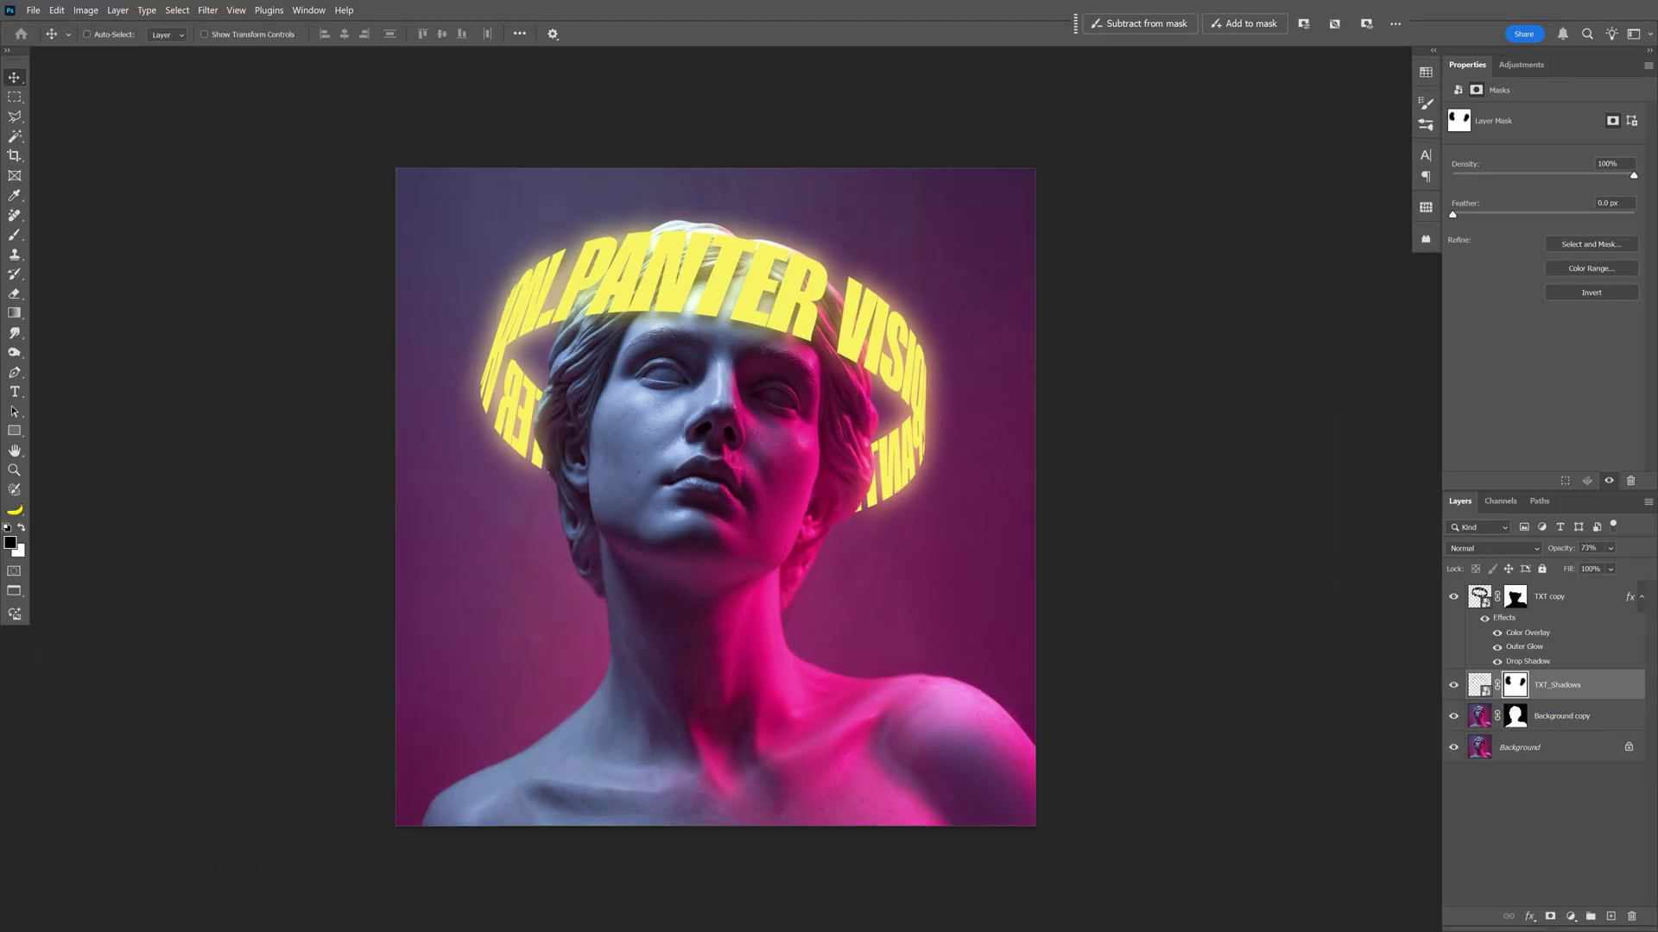